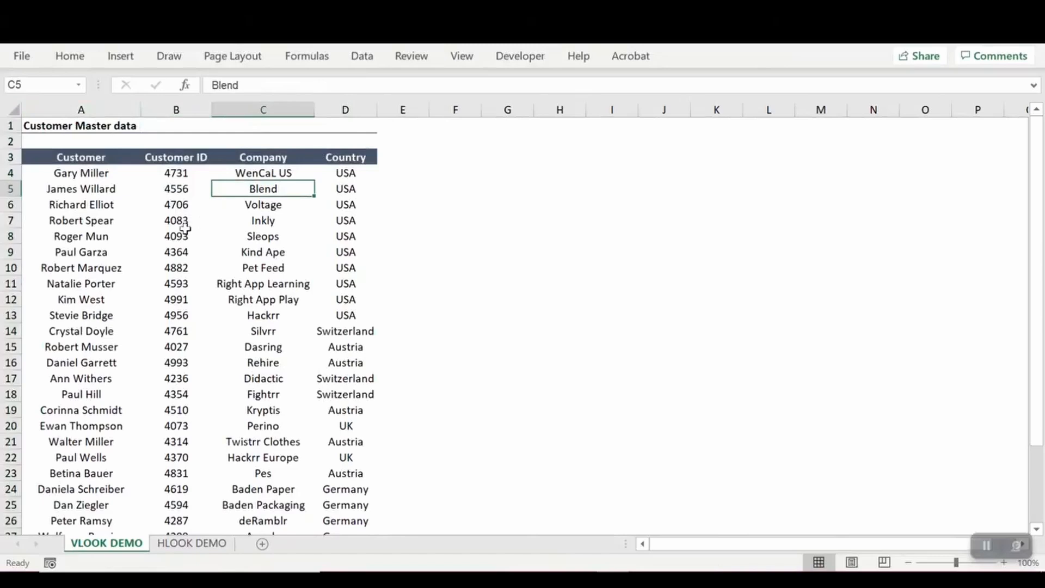
- Review the customer master data by its Customer, Customer ID, Company and Country columns
drag(110, 159, 343, 157)
click(231, 248)
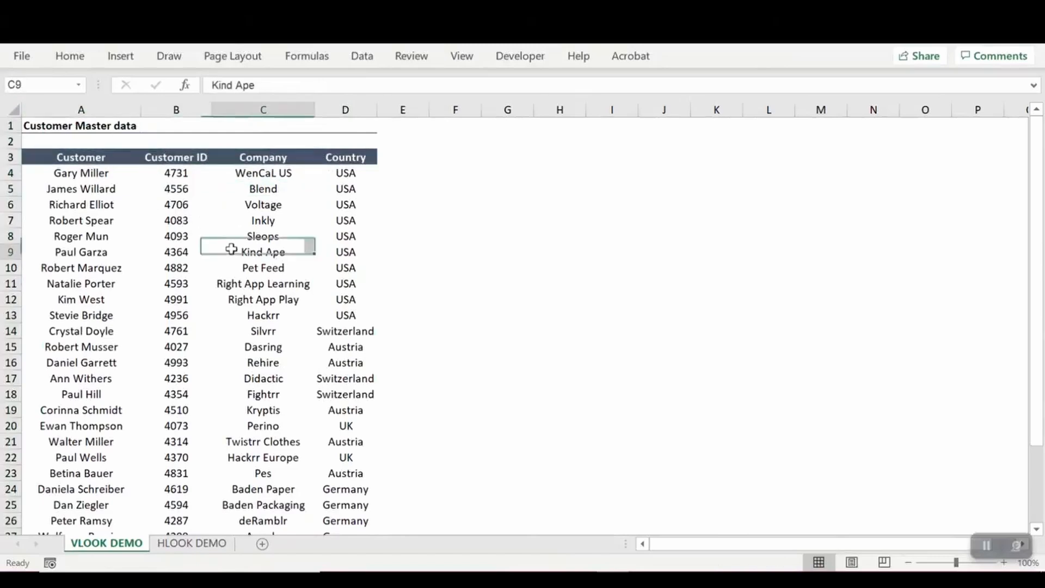
drag(104, 110, 374, 109)
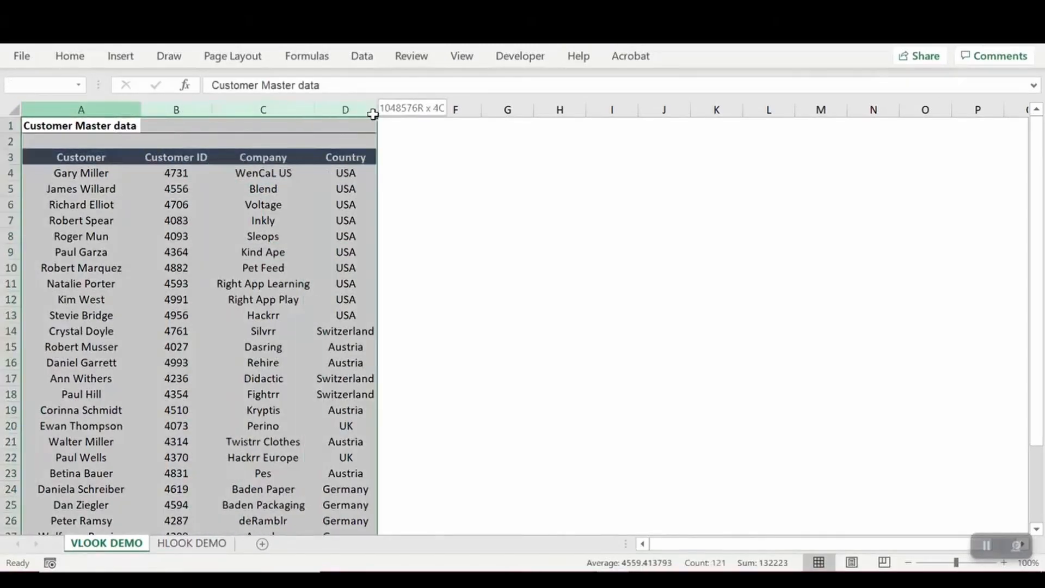
click(292, 186)
drag(98, 110, 326, 109)
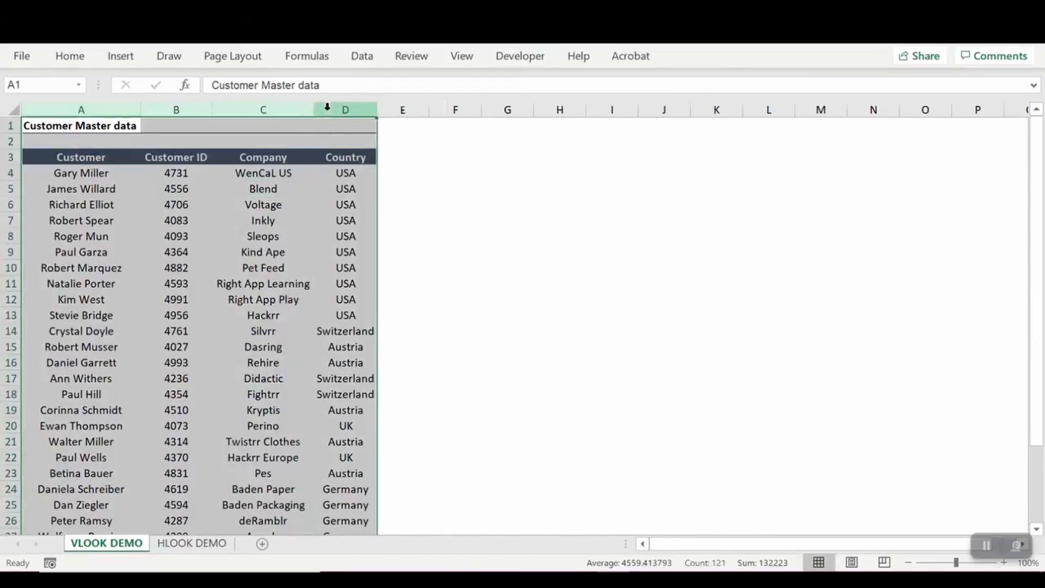
click(256, 220)
drag(81, 205, 128, 332)
click(201, 283)
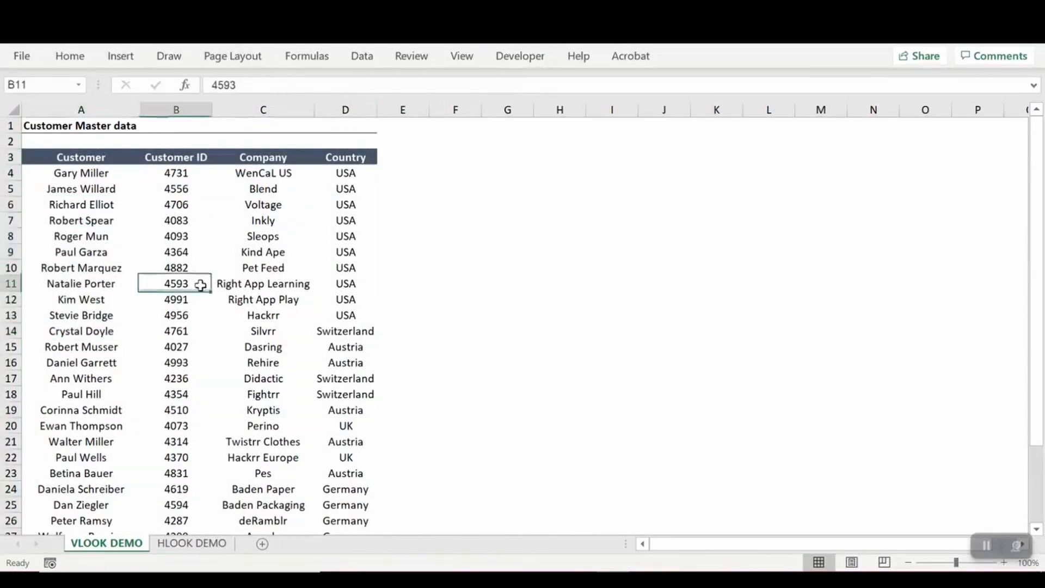
drag(86, 193, 90, 381)
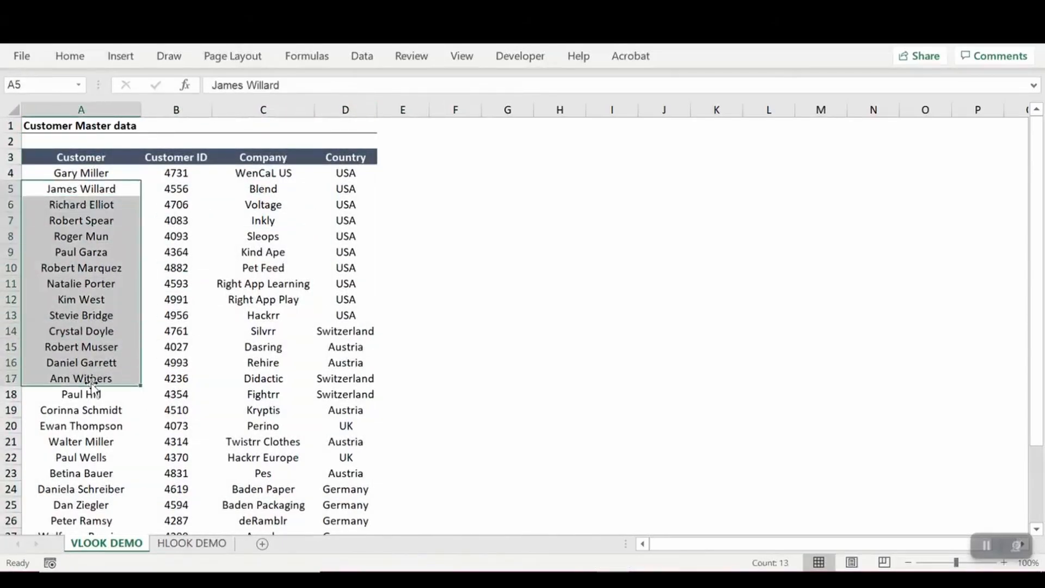
click(98, 173)
drag(98, 173, 101, 283)
drag(108, 105, 182, 105)
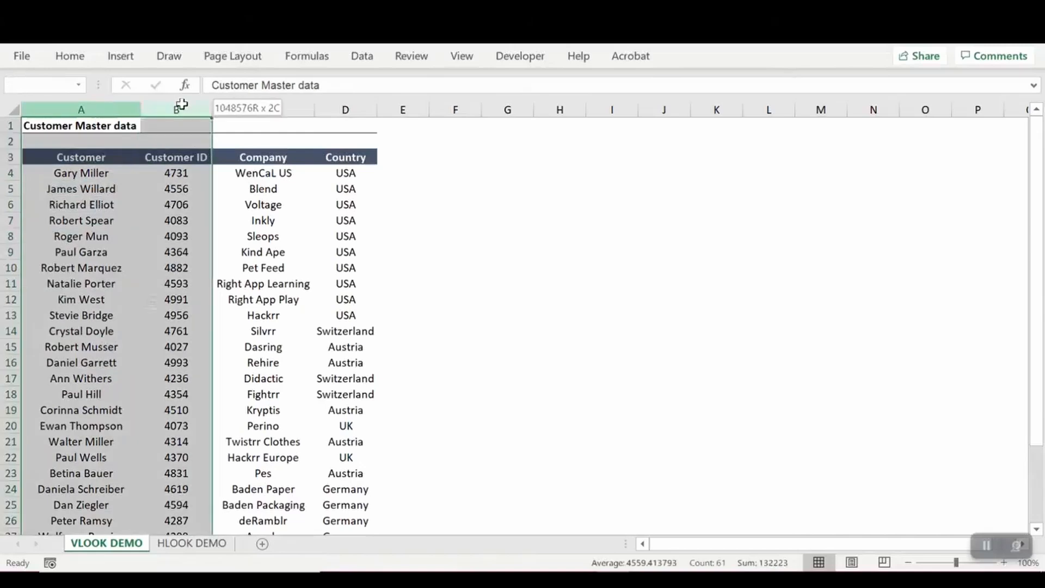
click(188, 106)
click(260, 103)
click(342, 105)
click(271, 109)
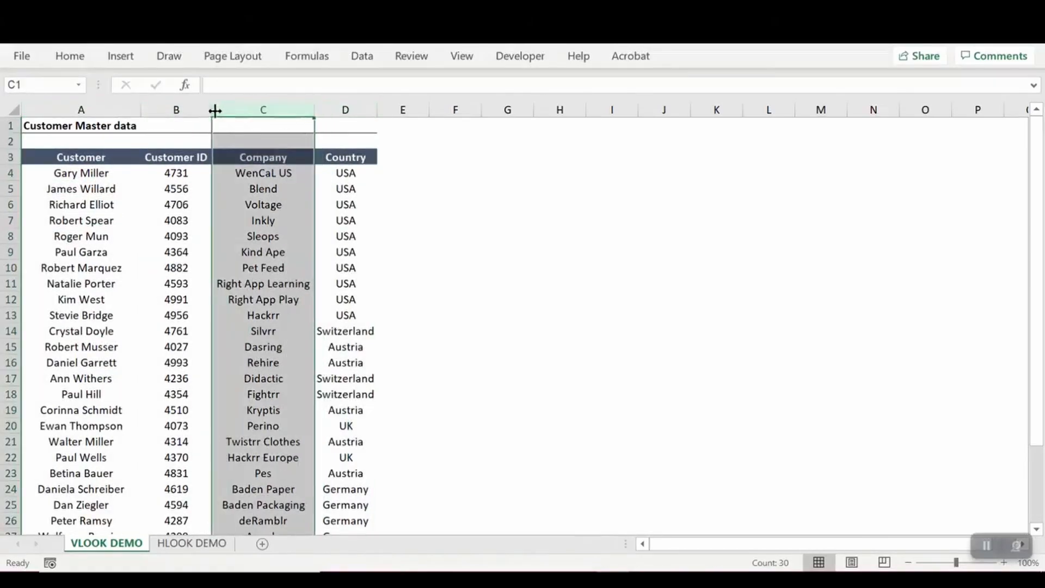
click(180, 110)
drag(122, 111, 198, 109)
click(278, 109)
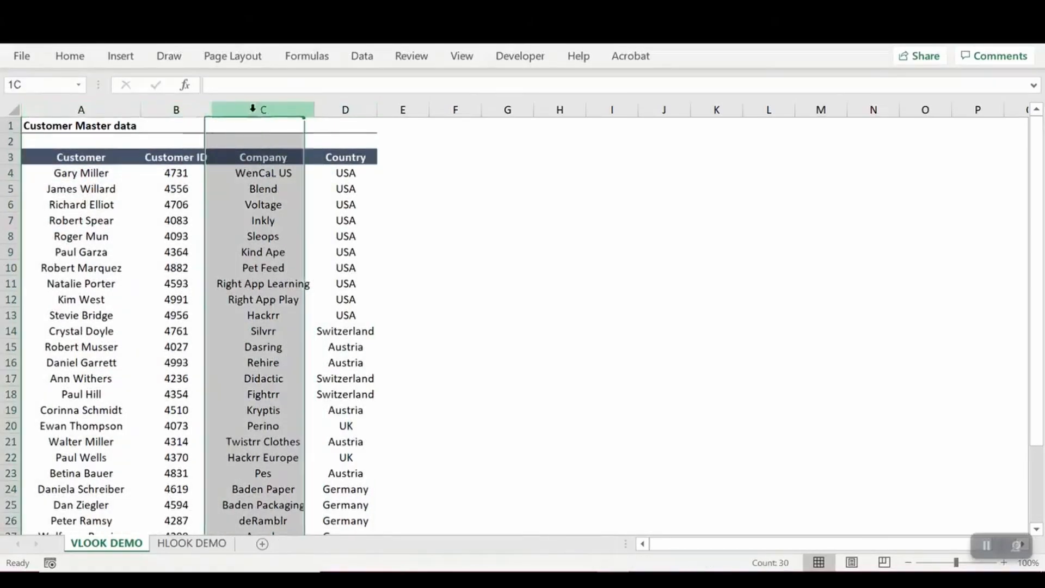
click(343, 110)
drag(89, 164, 103, 344)
click(180, 252)
drag(84, 173, 84, 426)
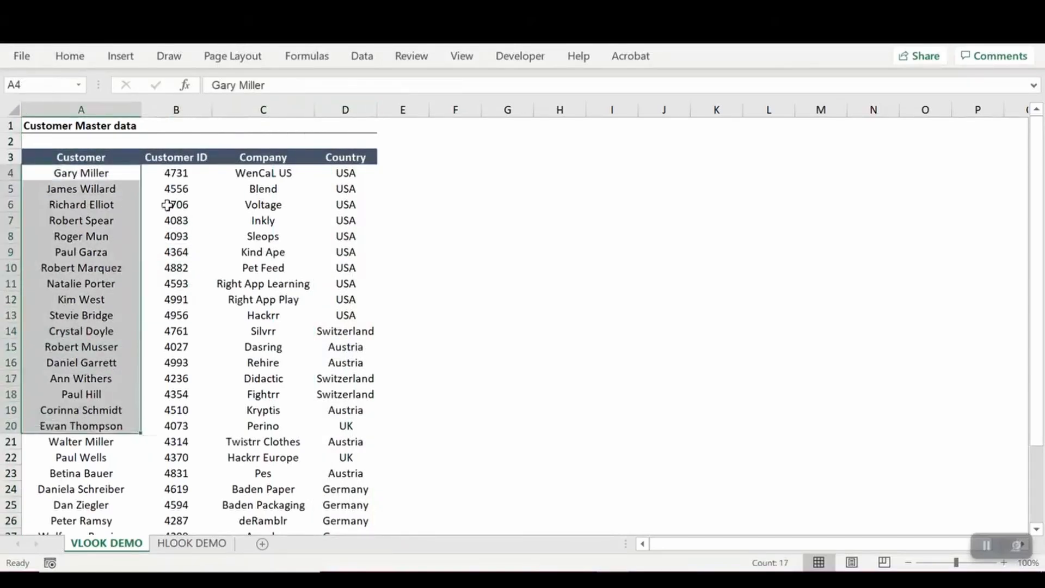
drag(168, 204, 175, 378)
drag(263, 220, 263, 363)
drag(346, 204, 346, 379)
drag(265, 199, 263, 379)
click(257, 109)
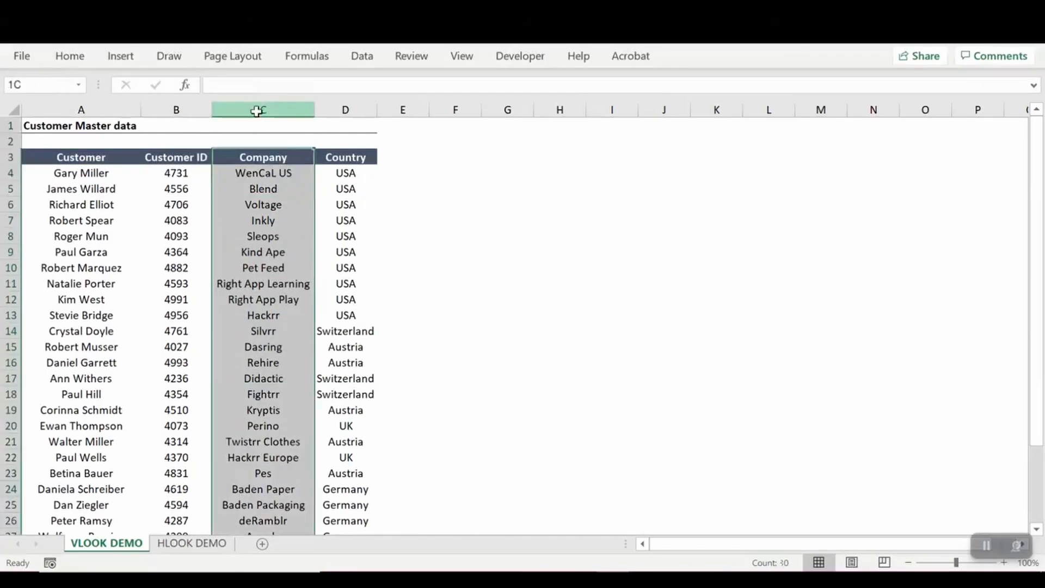
click(193, 109)
click(136, 110)
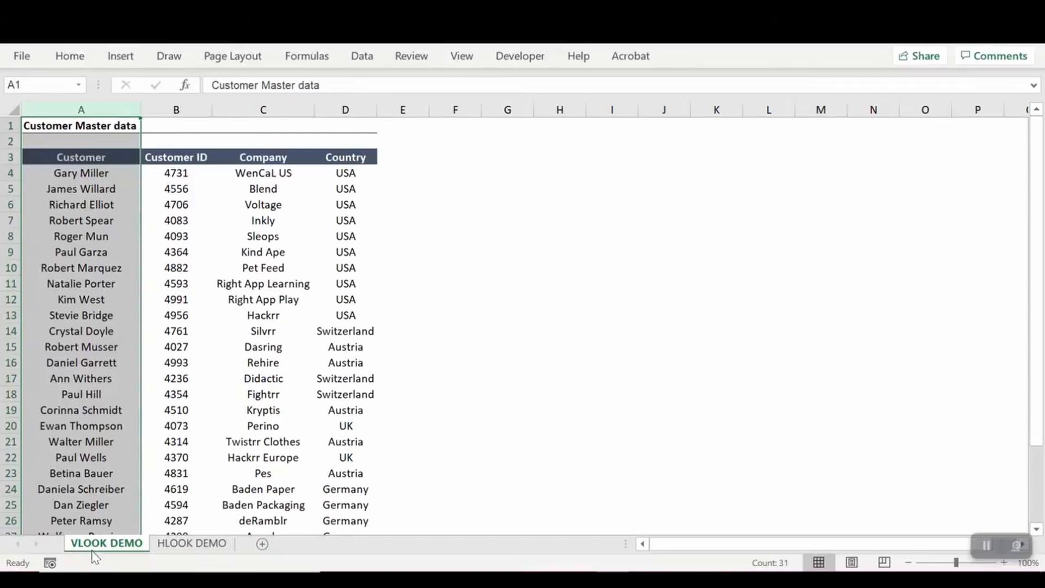
- Examine the full extent of the customer table across columns A to D and the empty area beside it
click(122, 185)
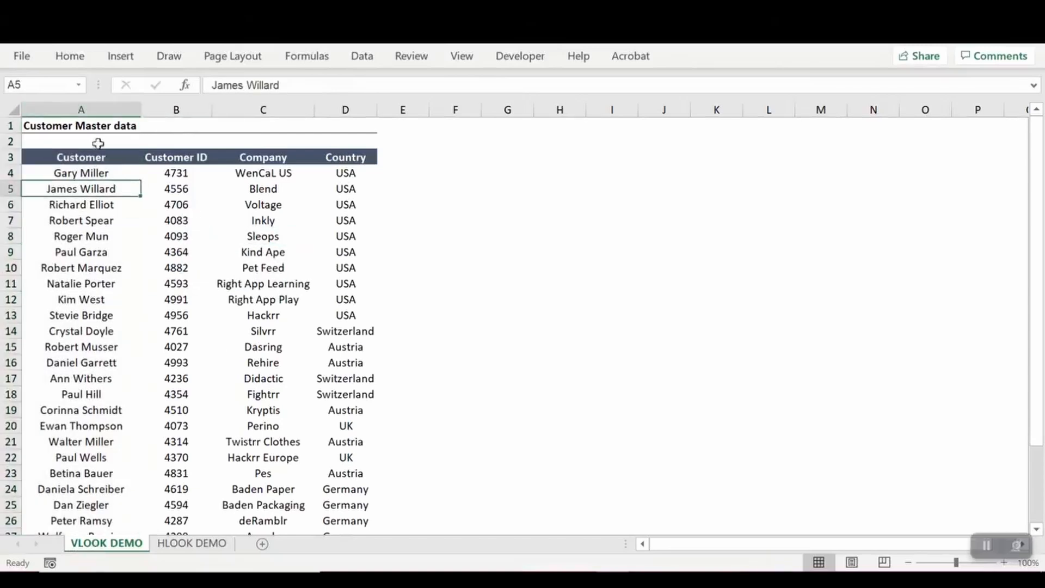
drag(110, 107, 338, 105)
click(264, 205)
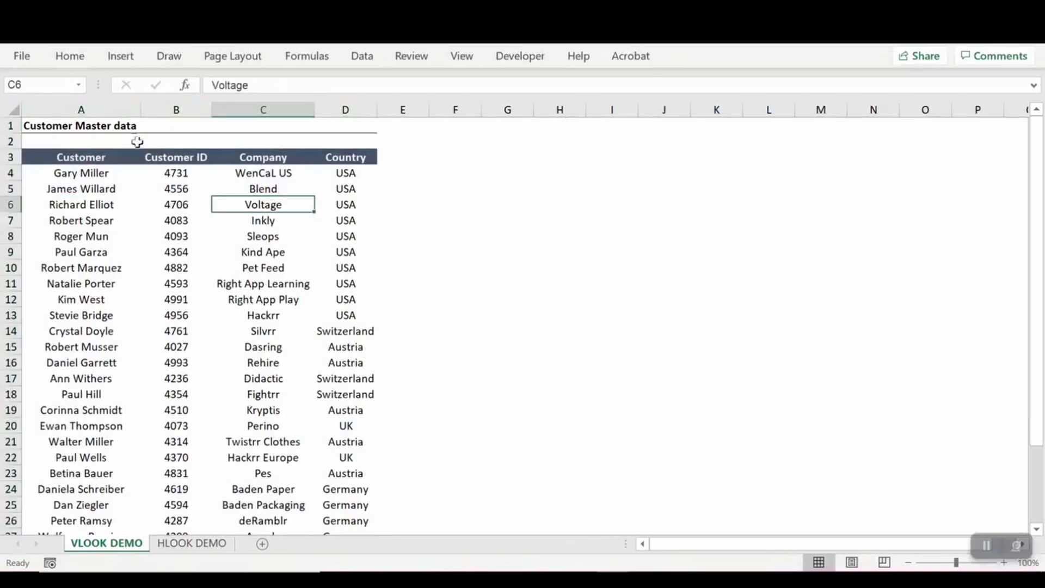
drag(130, 109, 322, 111)
click(263, 206)
mouse_move(417, 580)
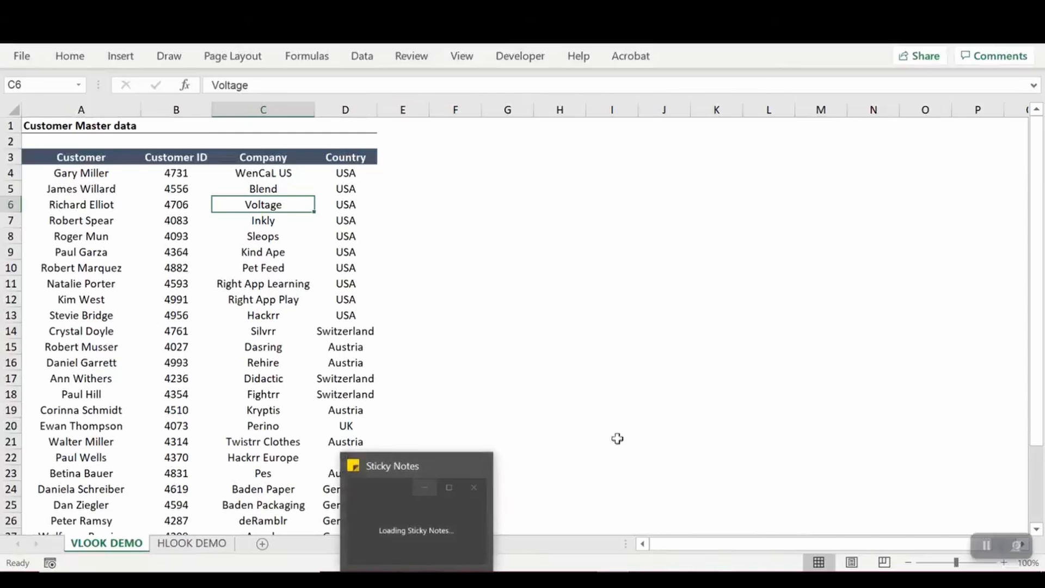
click(490, 327)
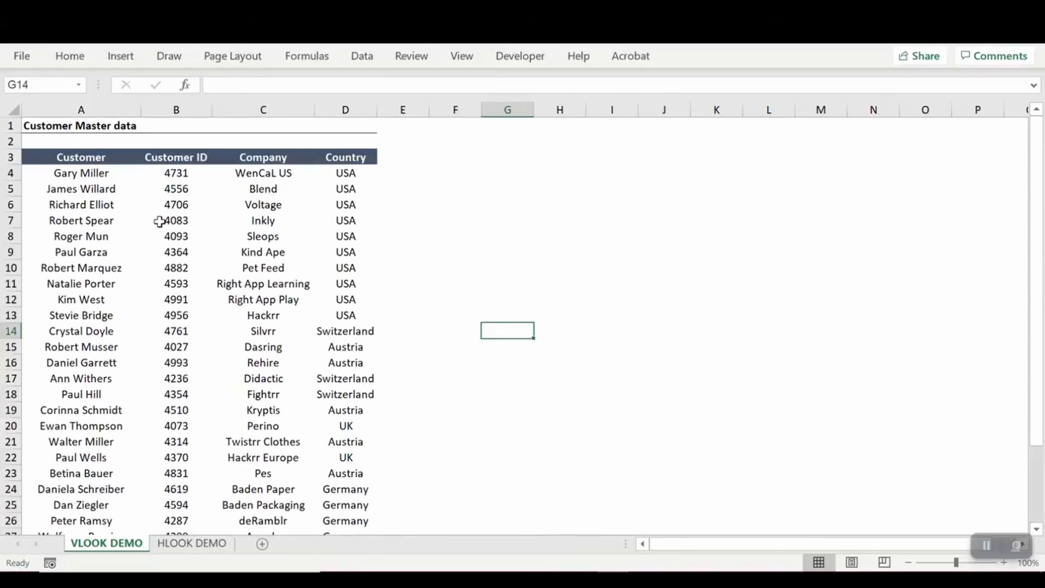
drag(107, 109, 356, 110)
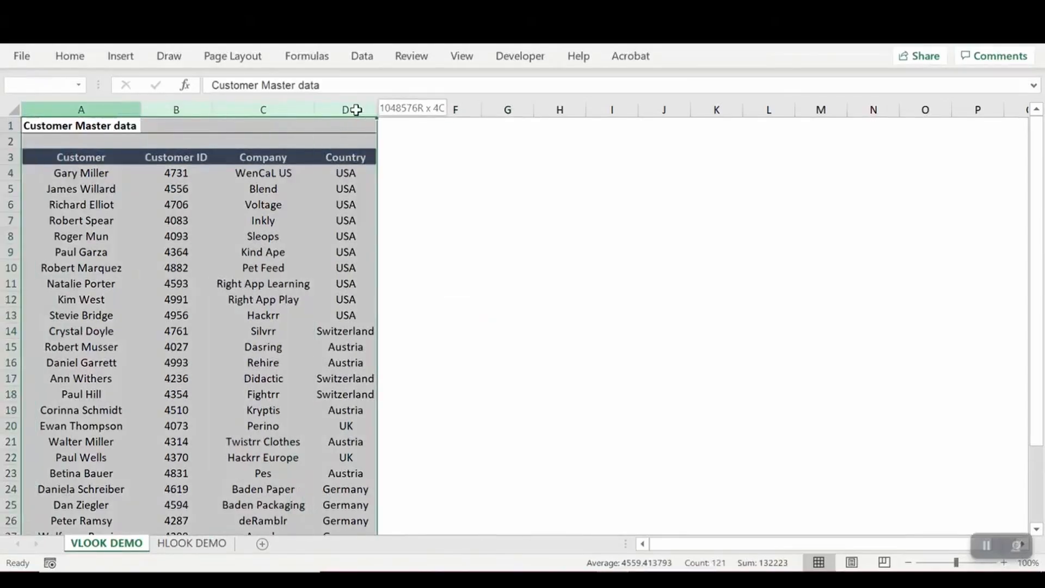
drag(99, 173, 110, 447)
click(220, 243)
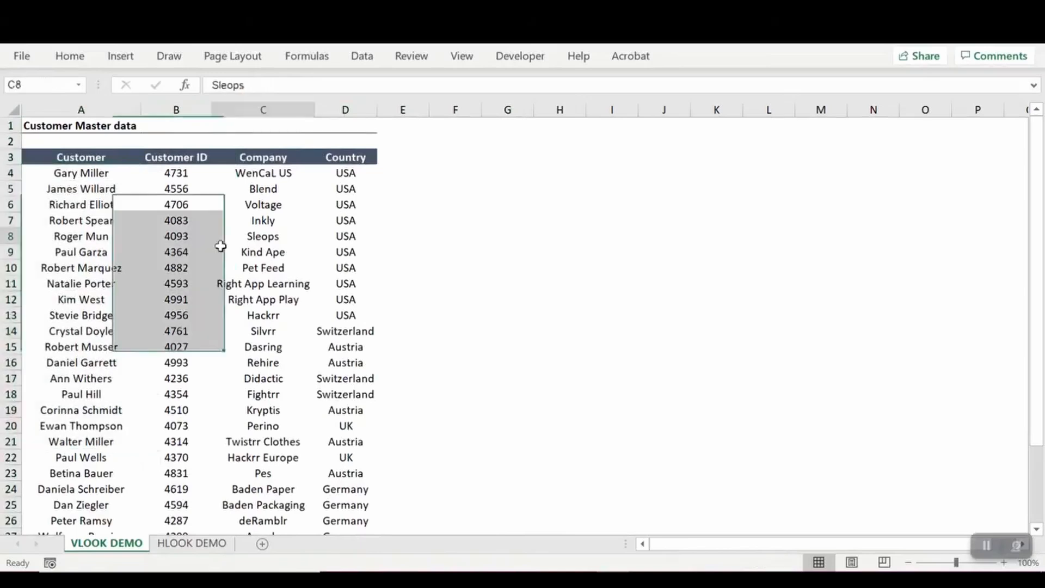
drag(220, 247, 229, 379)
click(361, 296)
click(300, 221)
click(594, 209)
click(299, 200)
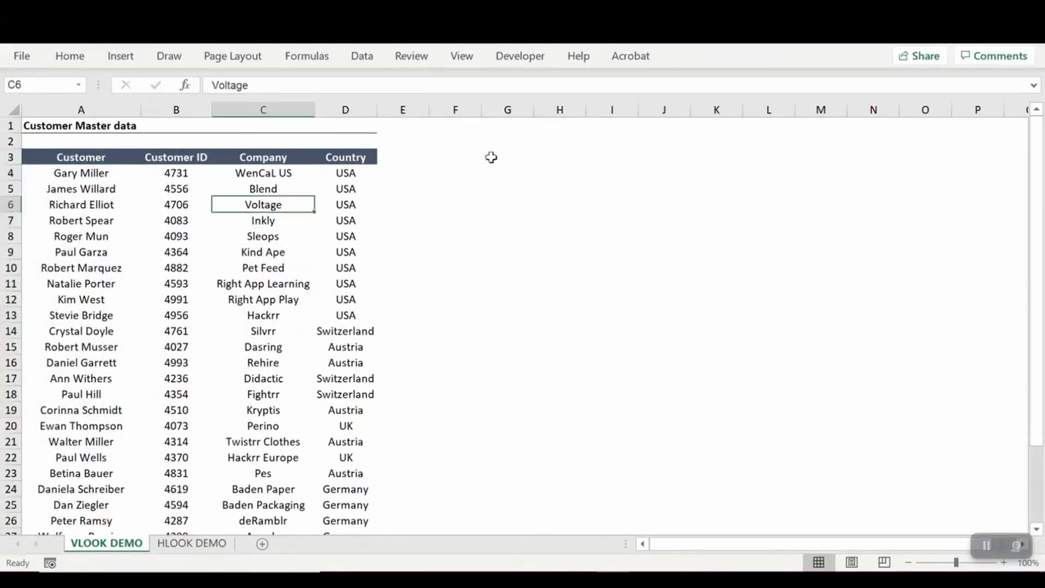
- Display the Home ribbon commands and keep the ribbon pinned open
drag(504, 163, 644, 163)
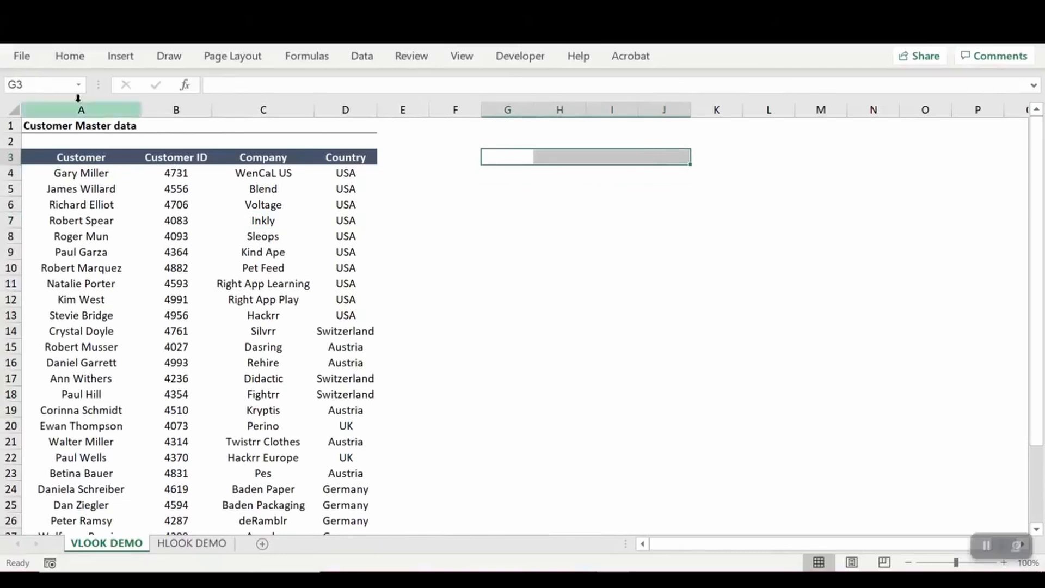
click(70, 56)
click(1035, 142)
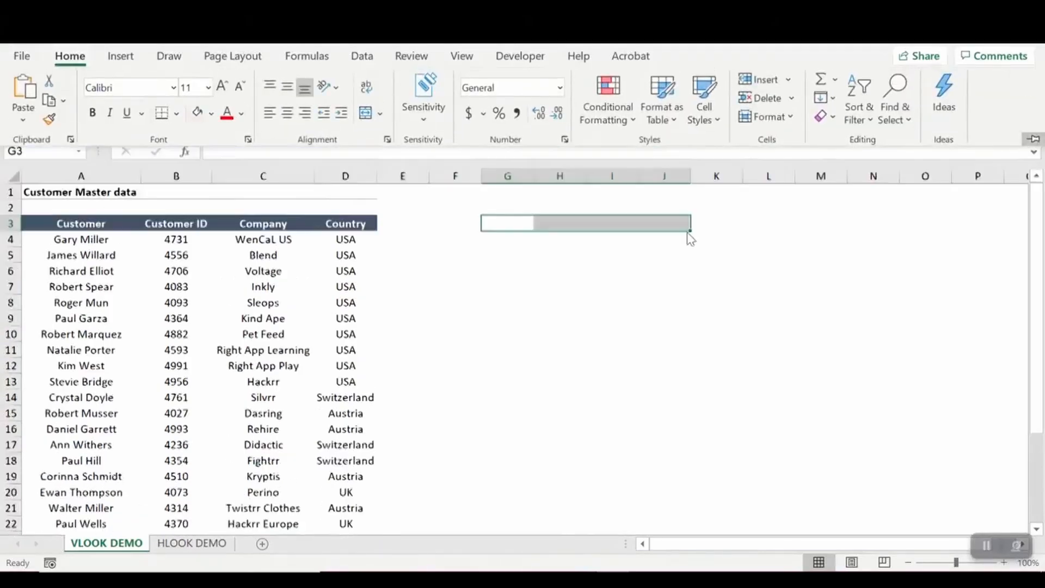
click(657, 309)
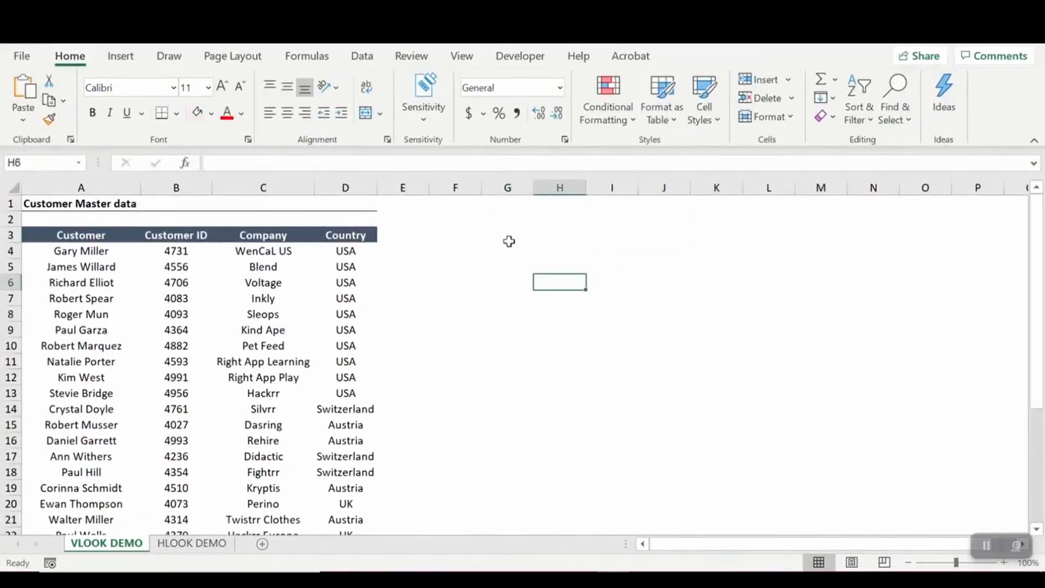
- Widen columns G and H to a similar larger width for the report block
drag(509, 237, 664, 231)
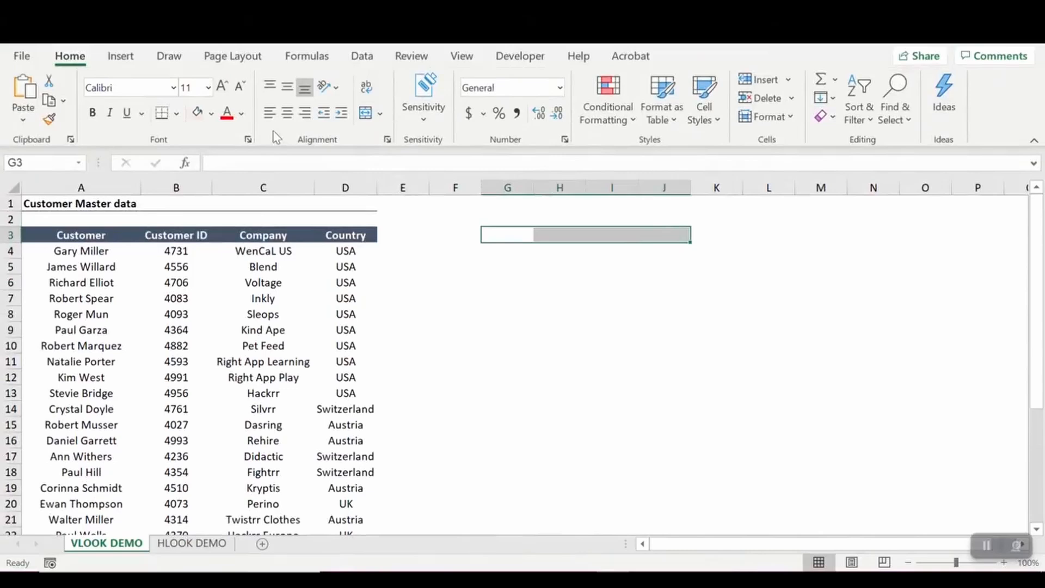
click(467, 253)
drag(511, 235, 550, 233)
drag(534, 186, 564, 187)
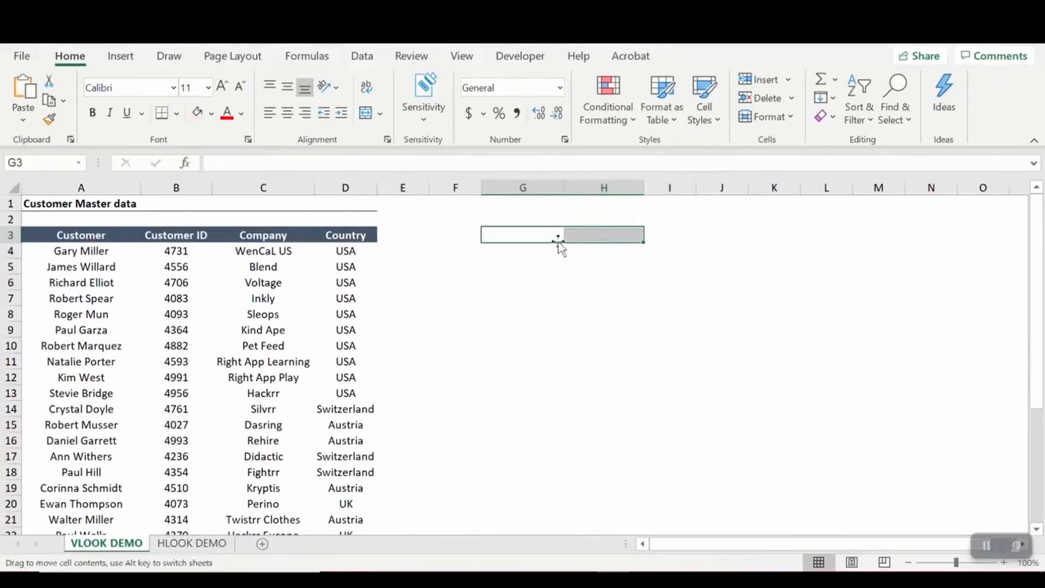
- Fill cells G3:H3 with the standard orange colour, and merge and center them
drag(556, 235, 623, 233)
click(211, 113)
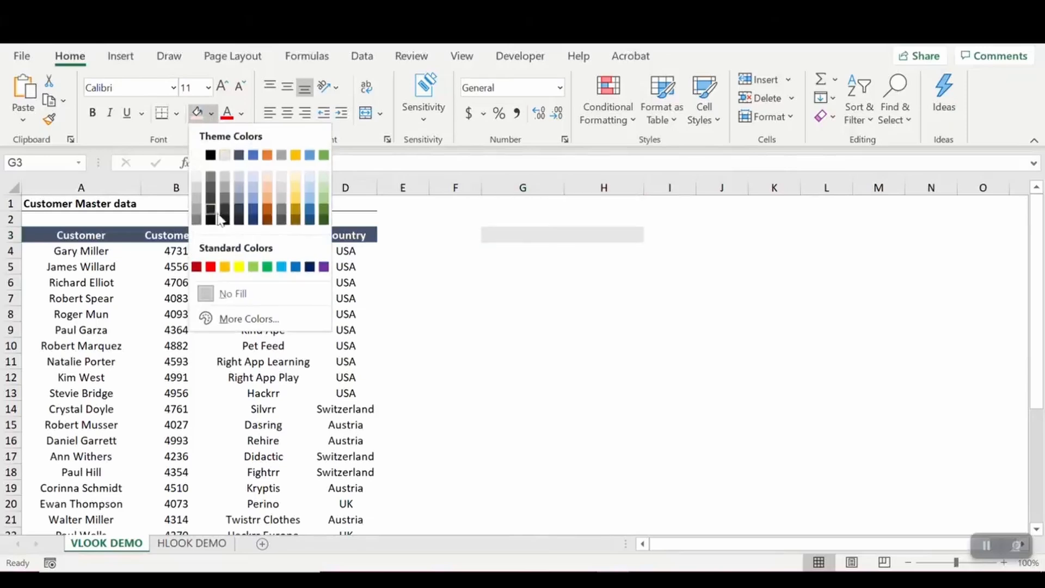
click(225, 266)
drag(522, 234, 627, 236)
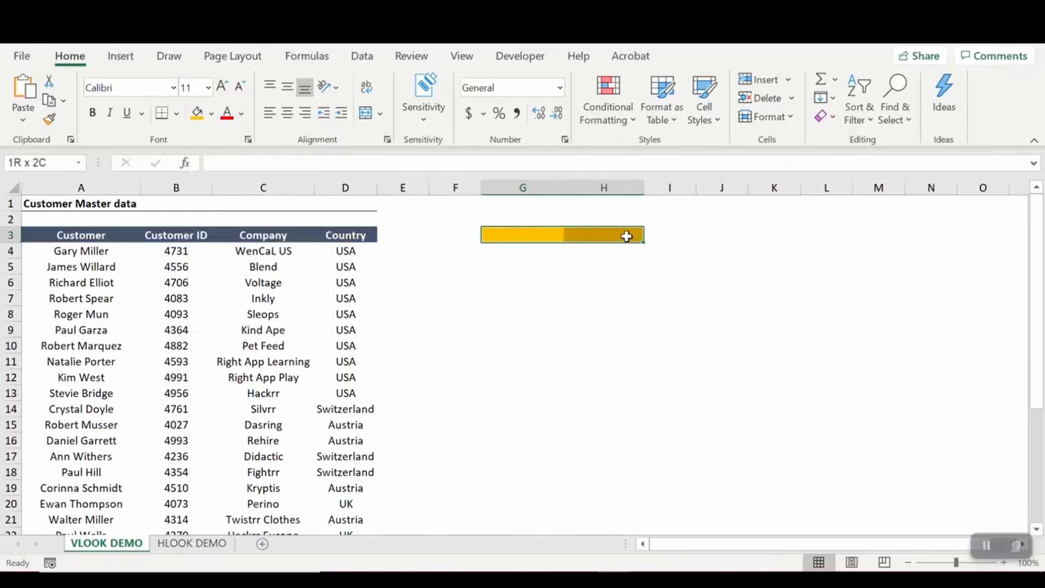
click(365, 113)
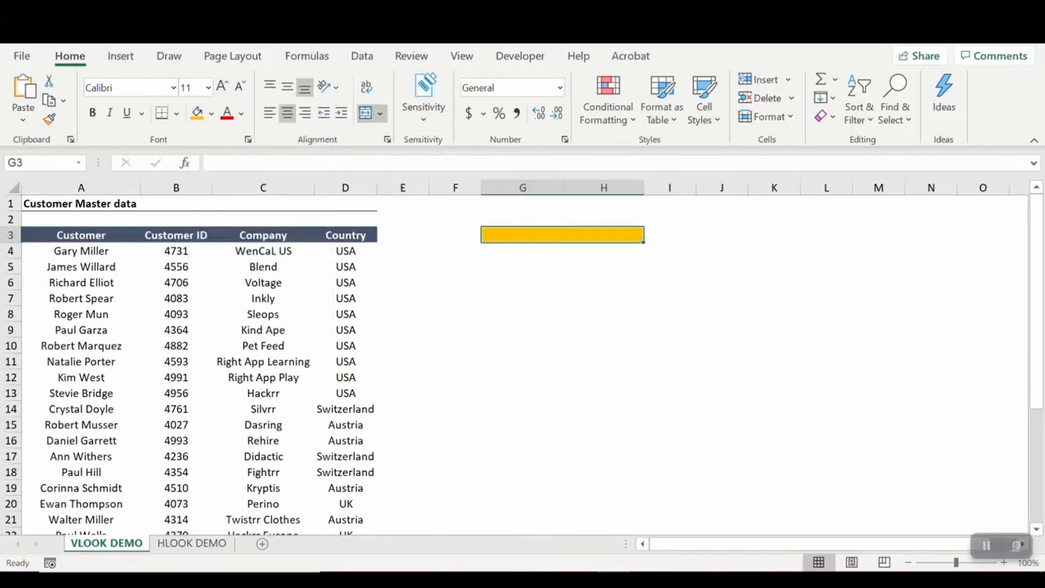
- Enter the title REPORT 1 in the merged orange cell and make it bold
text(REPORT)
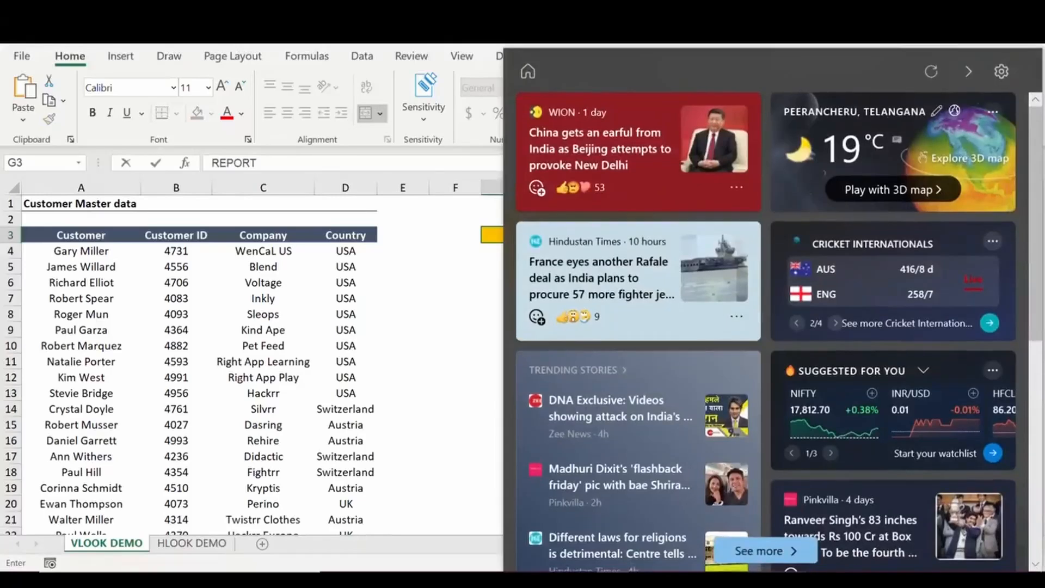
click(462, 375)
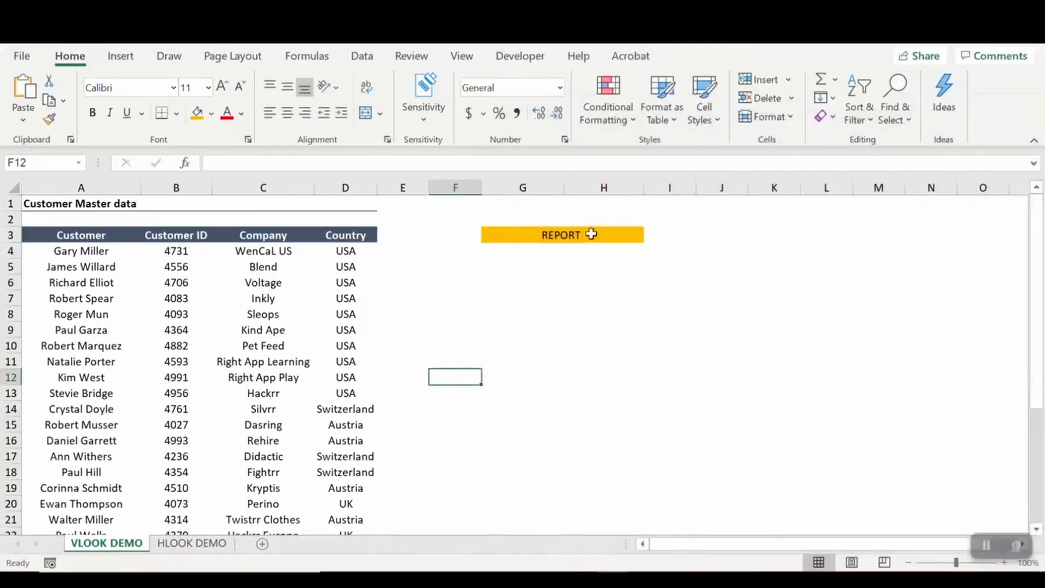
double_click(591, 234)
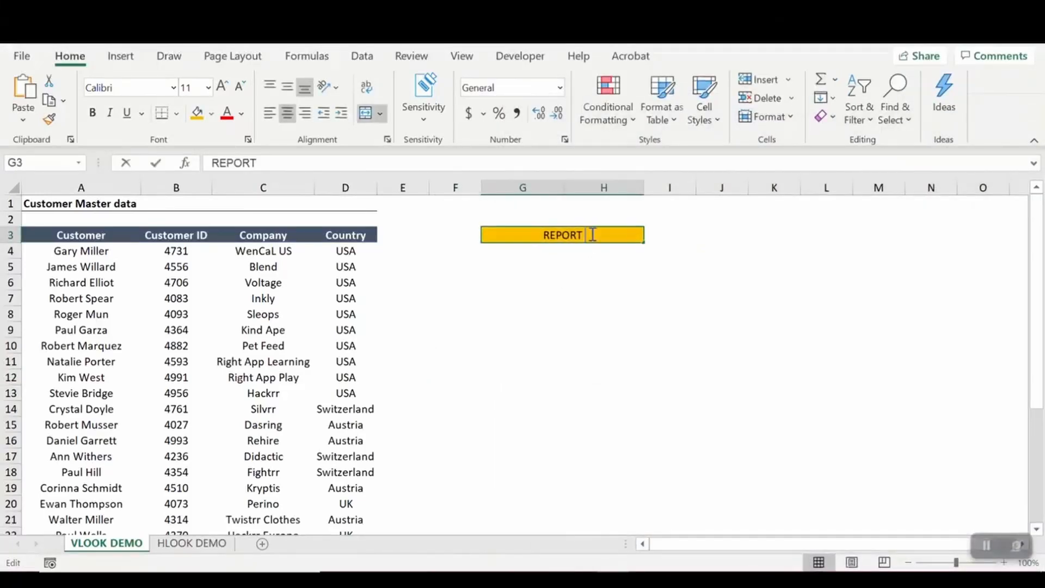
text(1)
key(Return)
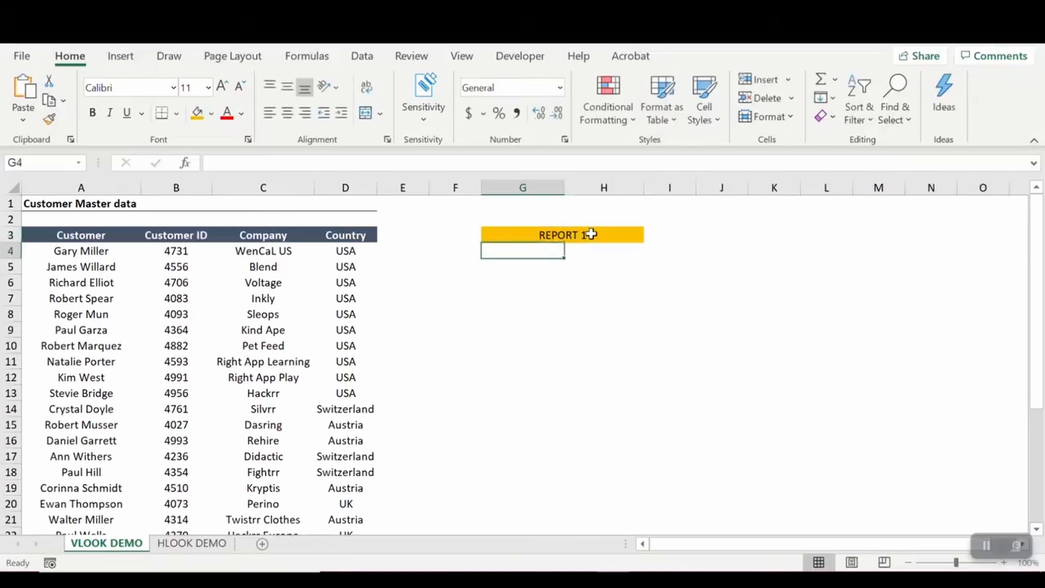
click(591, 234)
key(ctrl+b)
- Copy the table headers in A3:D3 and paste them transposed, with their formatting, into G4:G7 under the REPORT 1 title
key(Left)
key(Left)
key(Left)
key(Left)
key(Left)
key(Left)
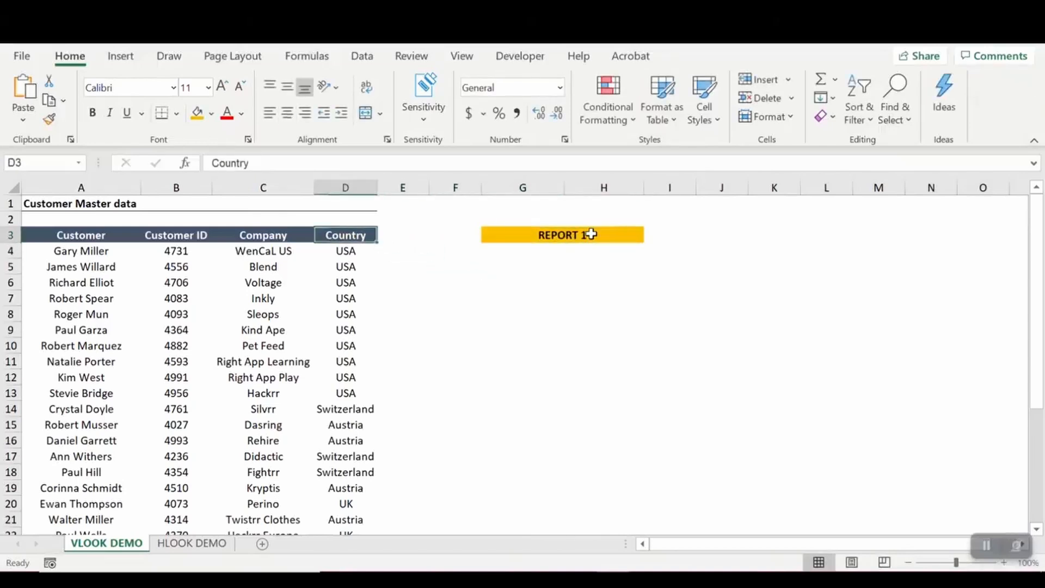
key(ctrl+shift+Right)
key(ctrl+c)
key(Right)
key(Right)
key(Right)
key(Right)
key(Right)
key(Right)
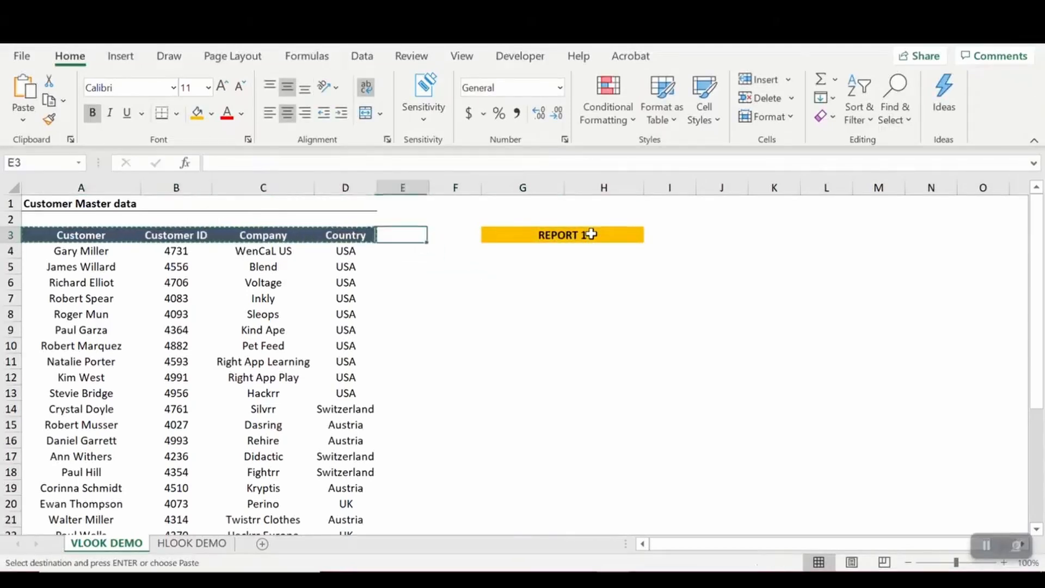
key(Down)
key(ctrl+alt+v)
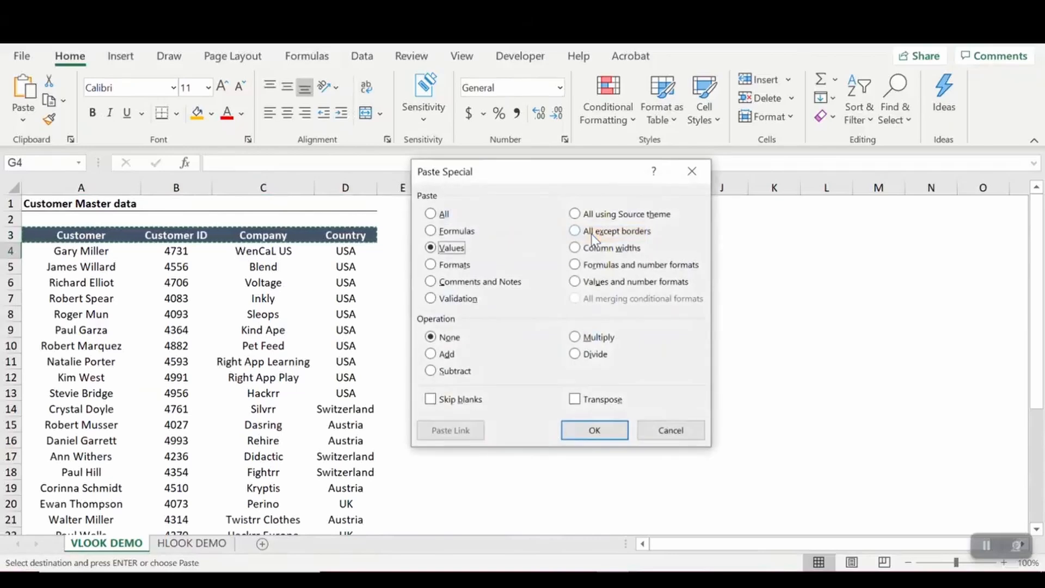
key(t)
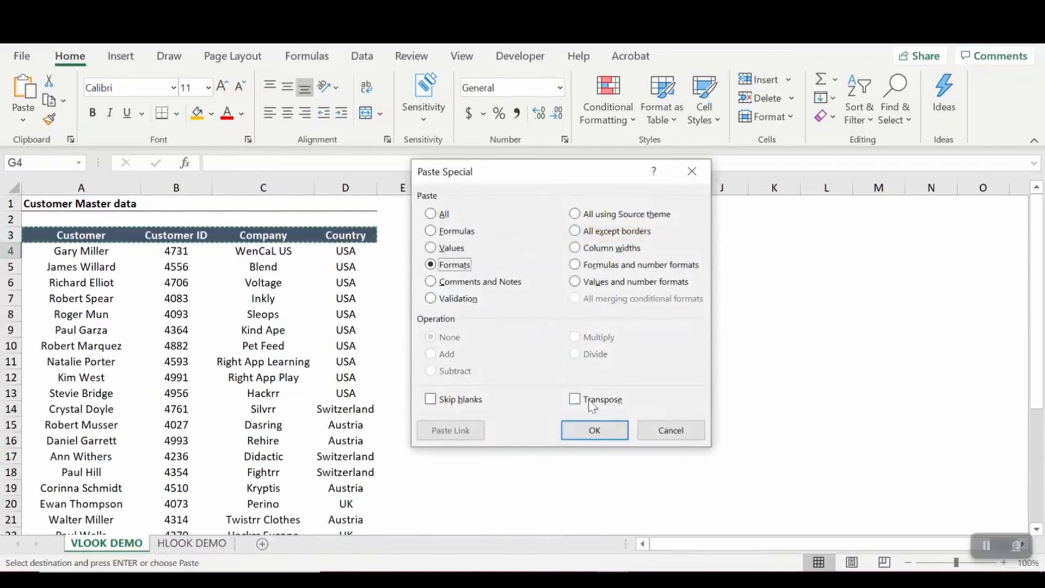
click(574, 399)
click(593, 430)
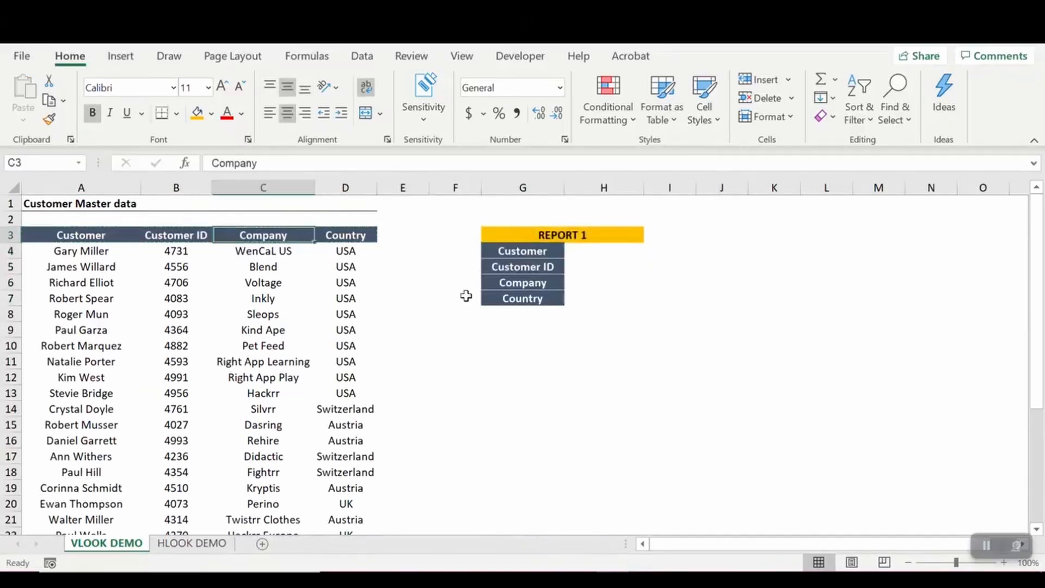
- Review the Customer ID, Company and Country headers and the customer names alongside the labels of the REPORT 1 block
key(Left)
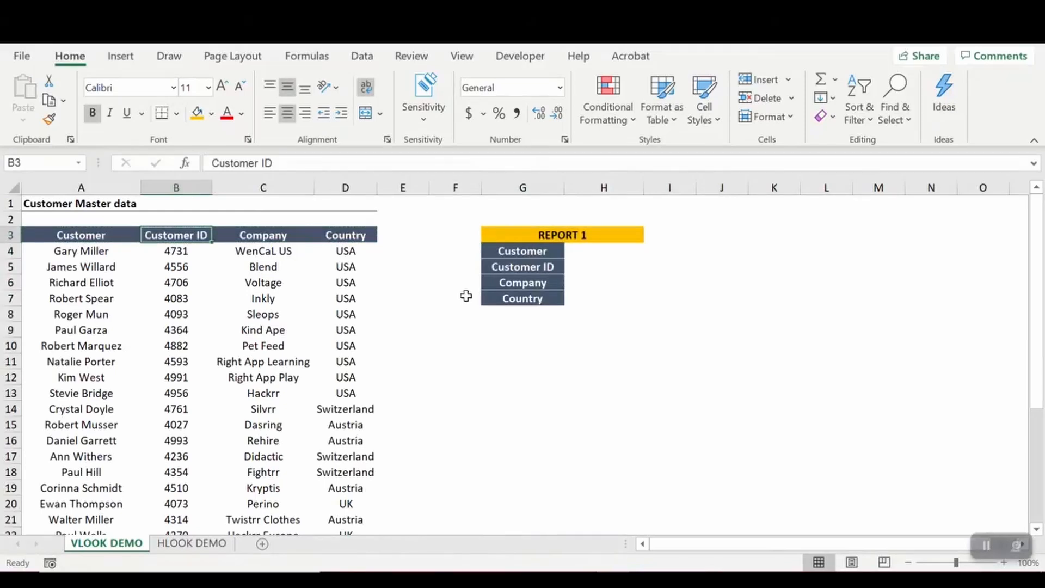
key(shift+Right)
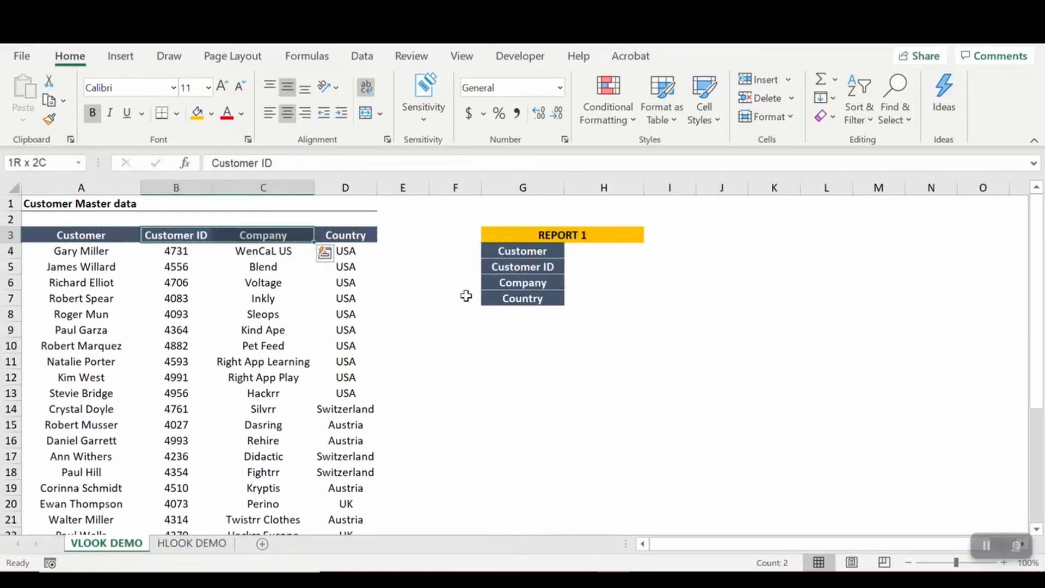
key(shift+Right)
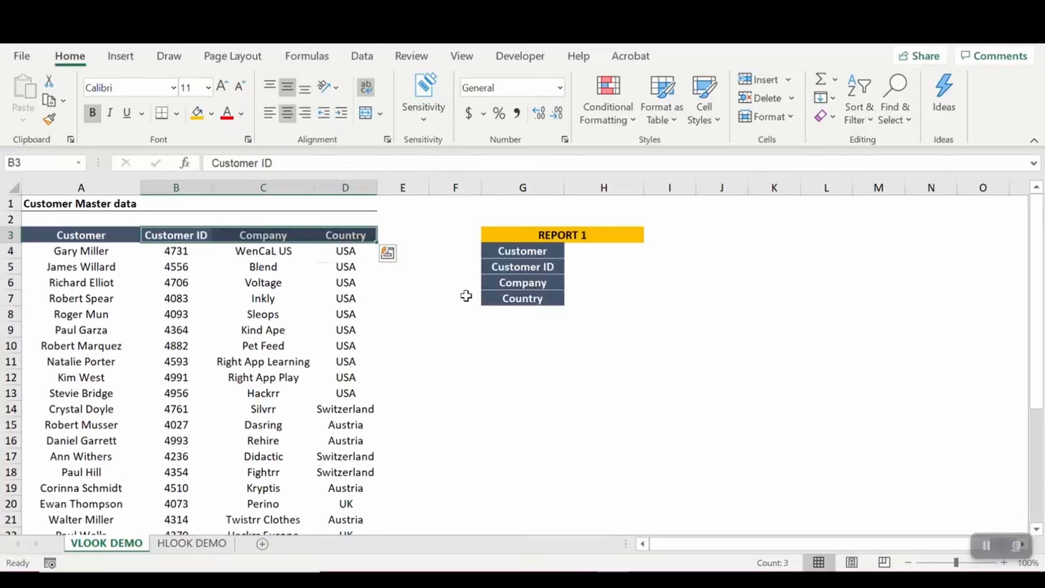
drag(109, 282, 93, 486)
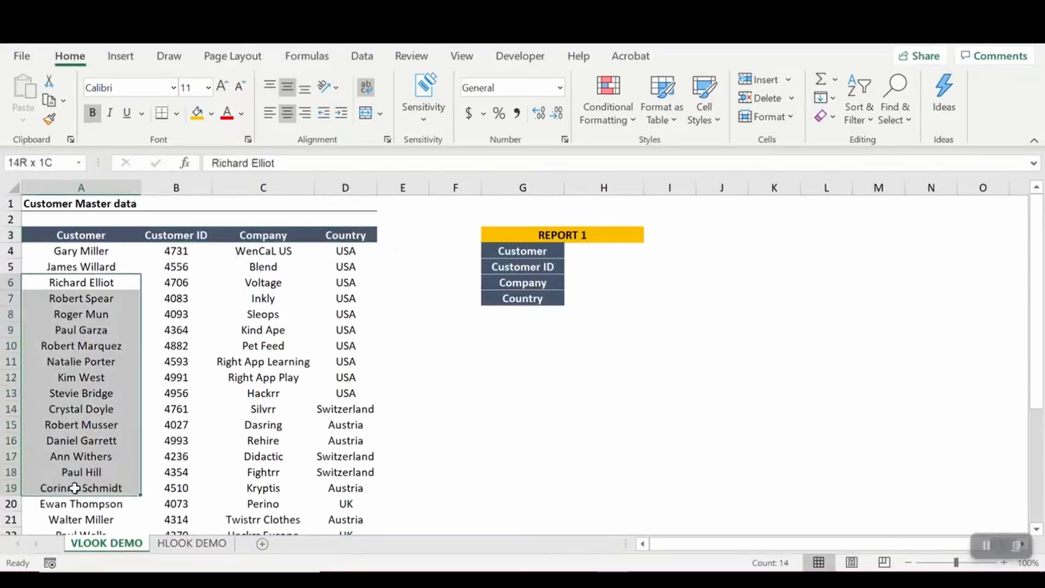
click(610, 254)
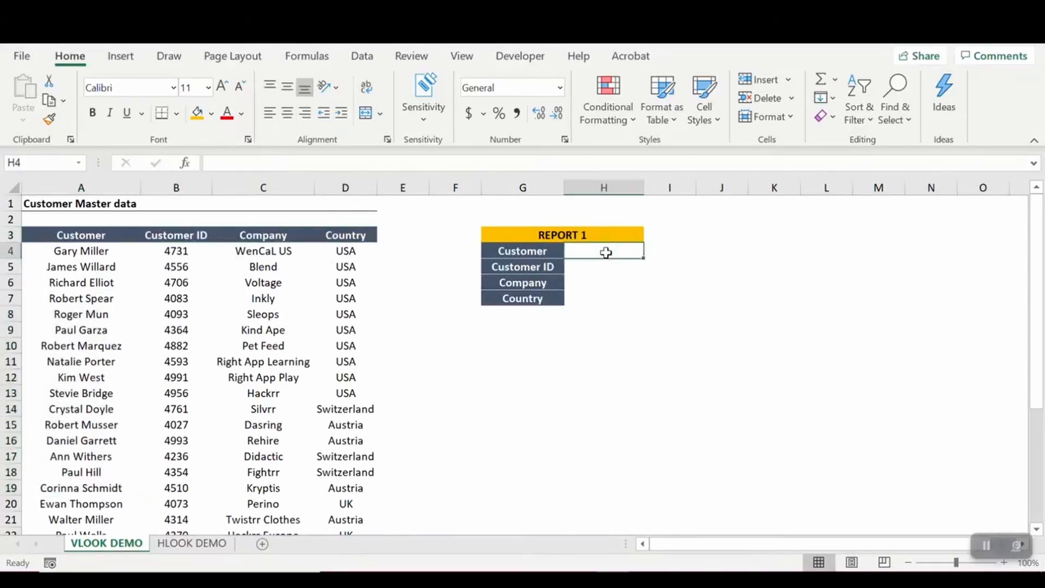
key(Left)
click(606, 253)
key(Left)
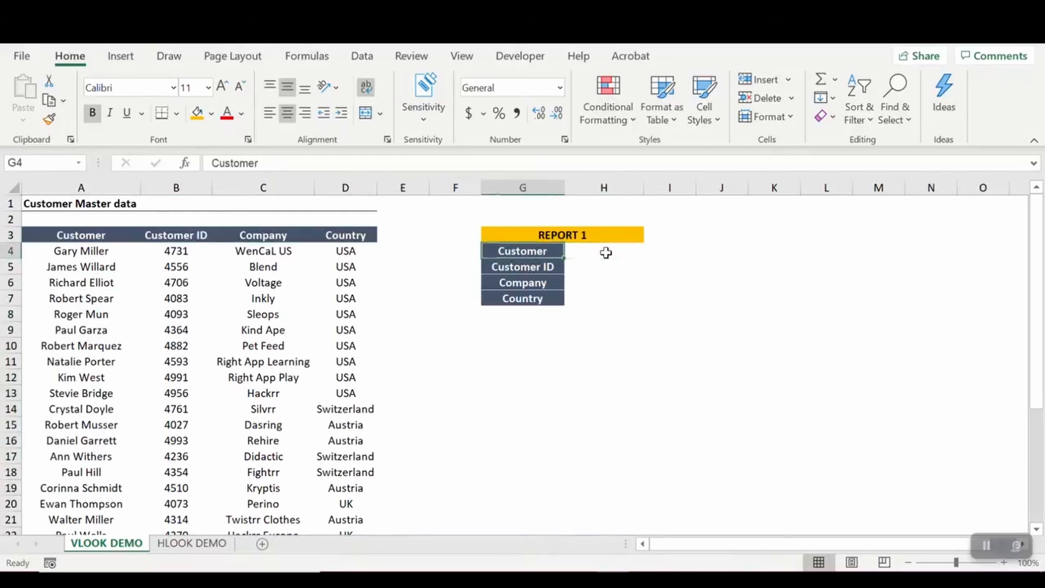
click(606, 253)
key(Up)
key(Left)
key(Right)
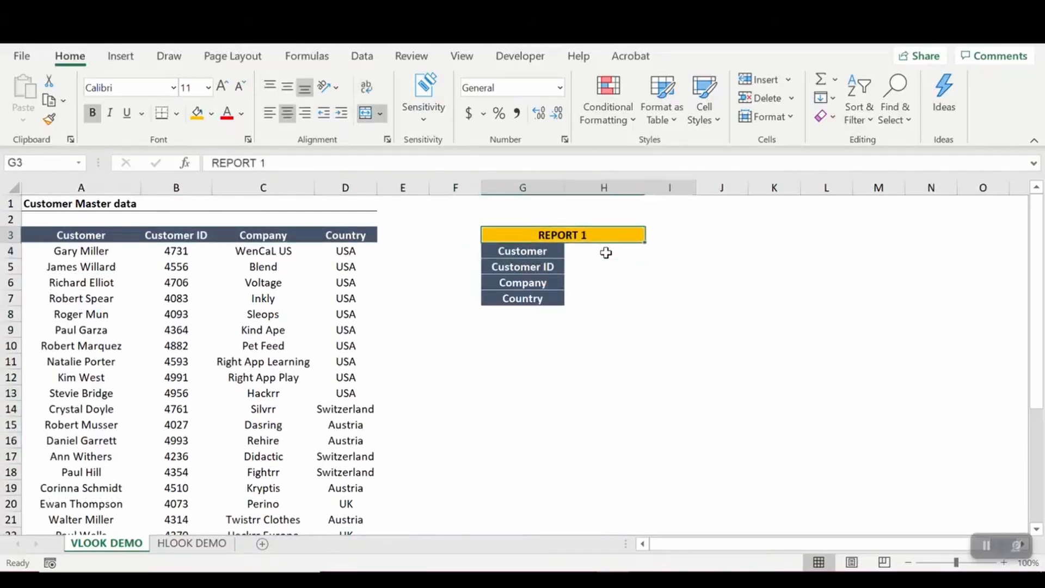
key(shift+Down)
key(shift+Down)
key(shift+Down)
key(shift+Down)
key(Up)
key(Down)
key(Down)
key(Down)
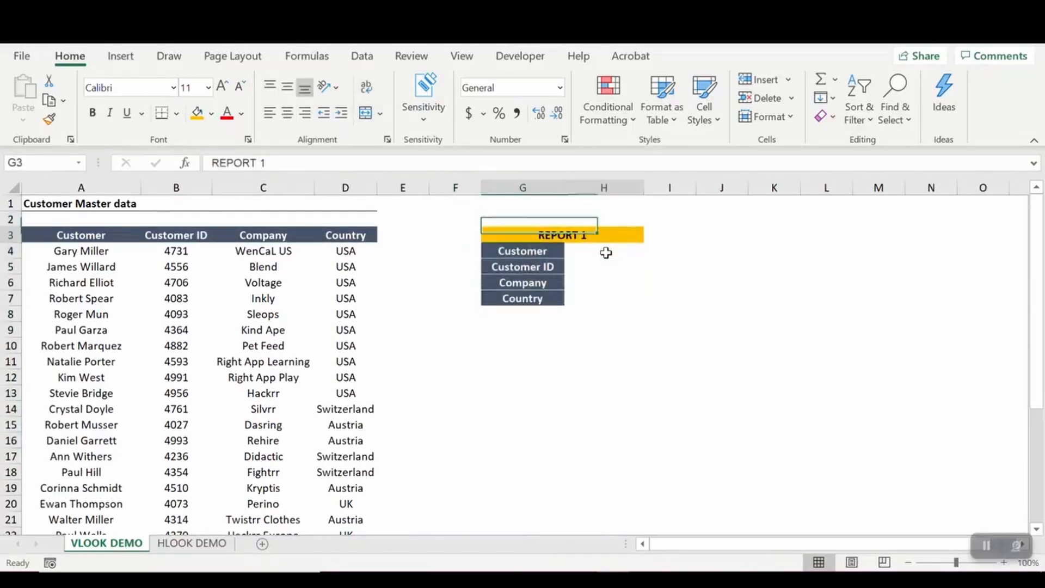
key(Right)
key(Up)
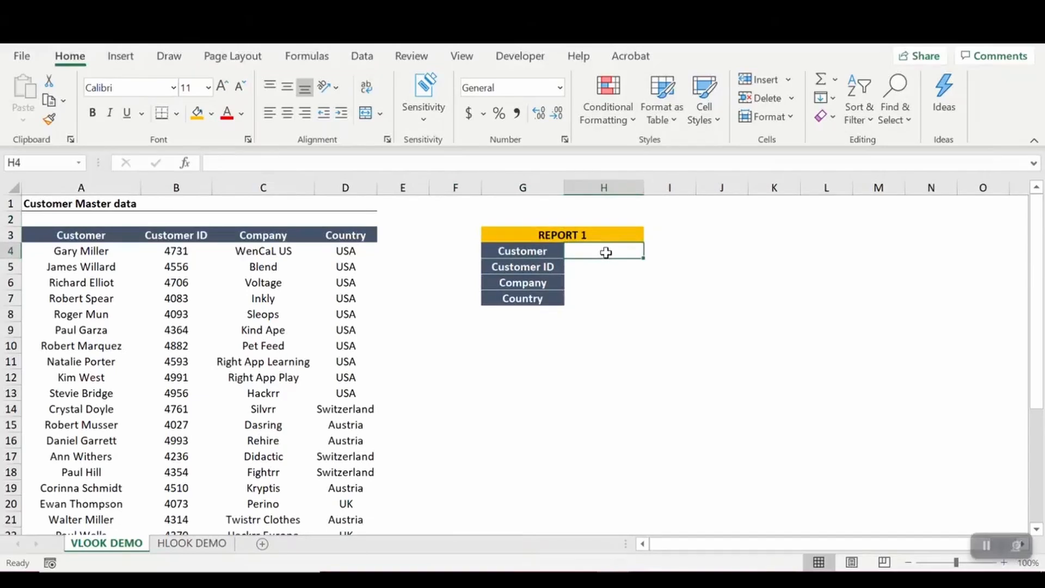
- Compare the customer names in column A with the empty Customer cell H4 of the report
drag(96, 269, 93, 488)
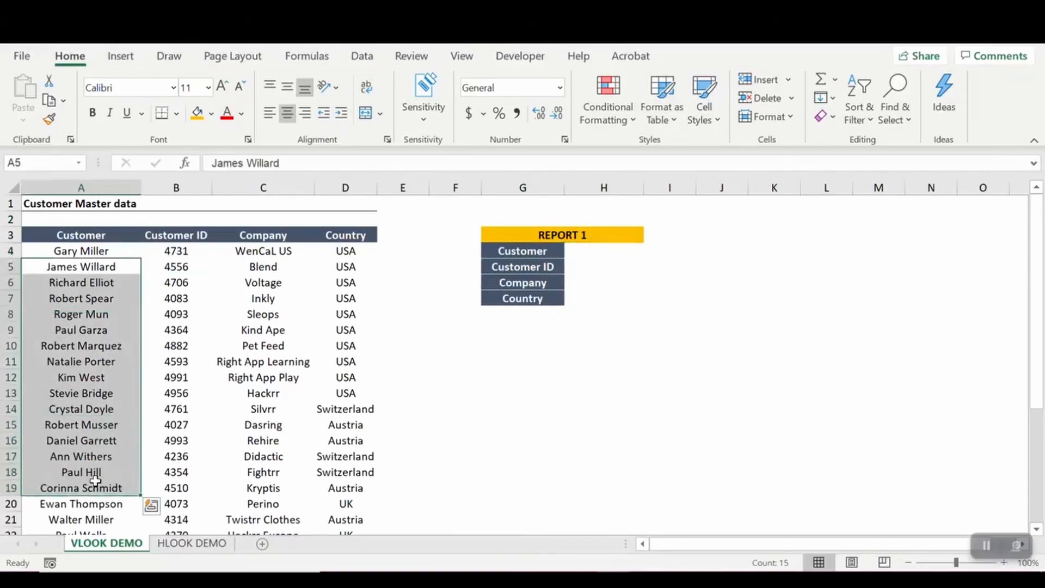
drag(97, 299, 110, 372)
click(613, 255)
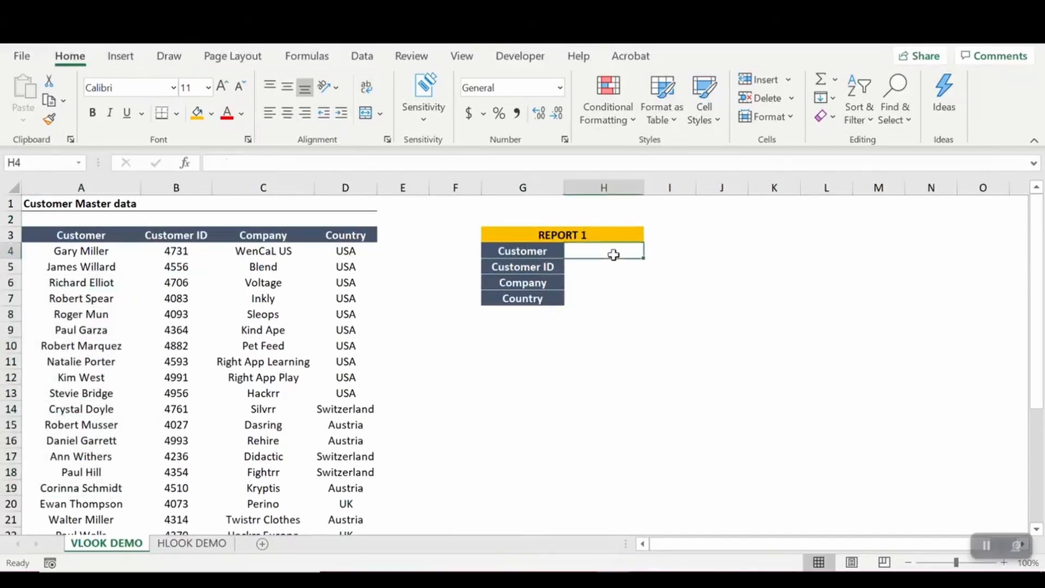
key(Left)
key(Left)
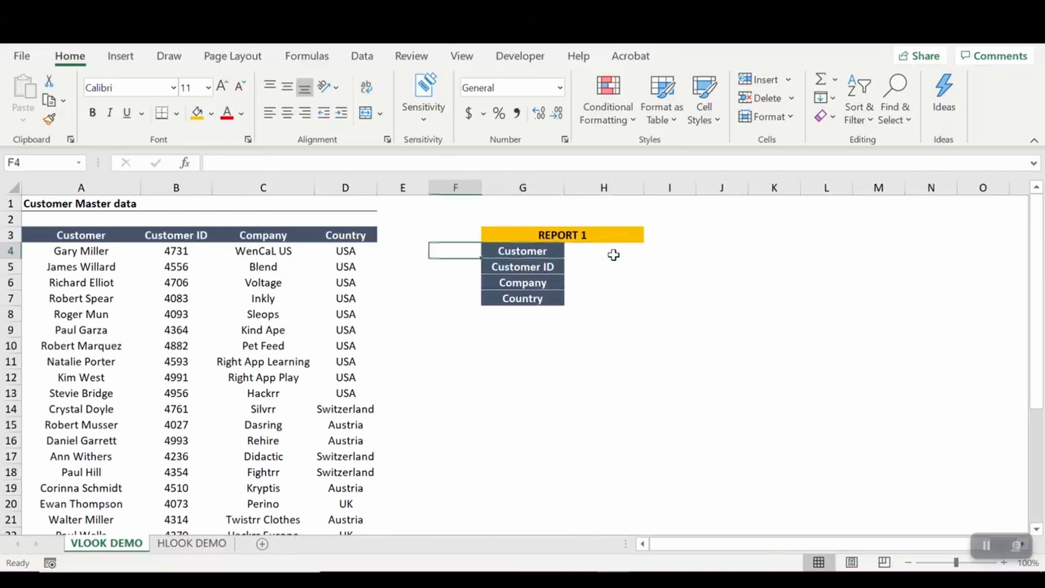
key(Right)
key(Right)
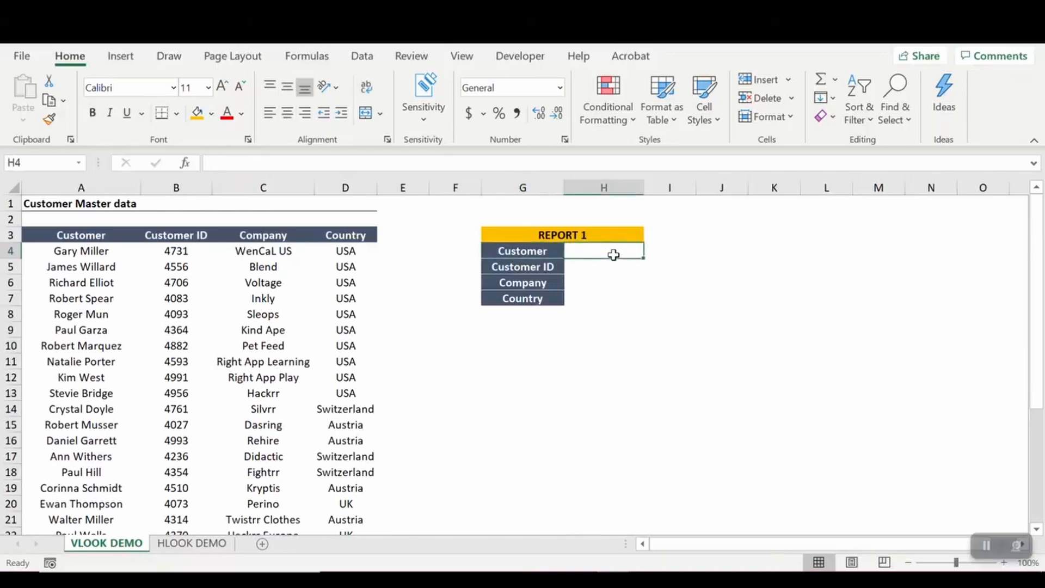
drag(89, 266, 76, 487)
drag(106, 283, 105, 376)
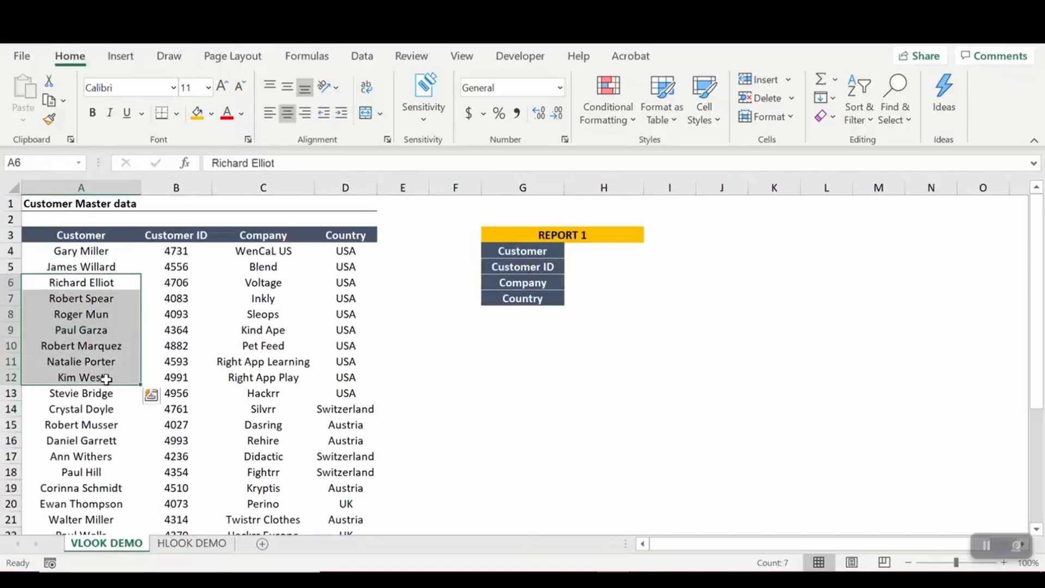
click(592, 266)
- Open data validation for the report's Customer cell H4 and allow only values from a List
click(597, 248)
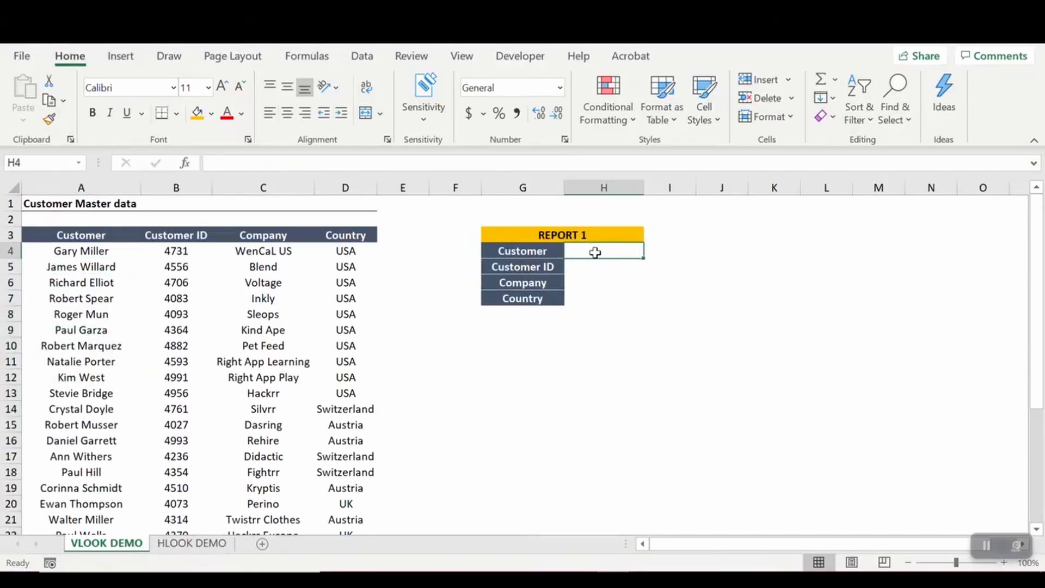
click(364, 59)
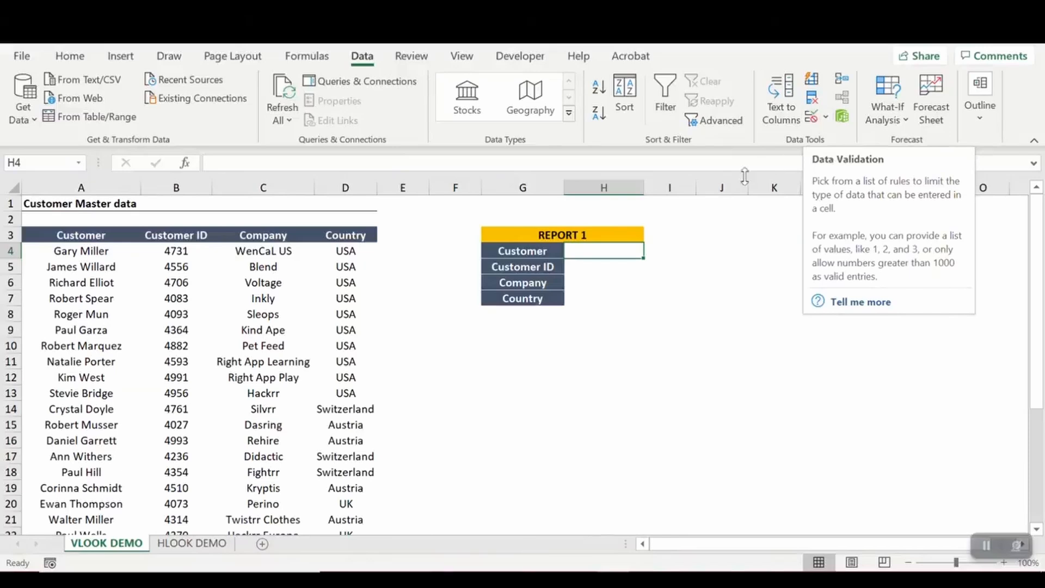
click(813, 119)
click(812, 117)
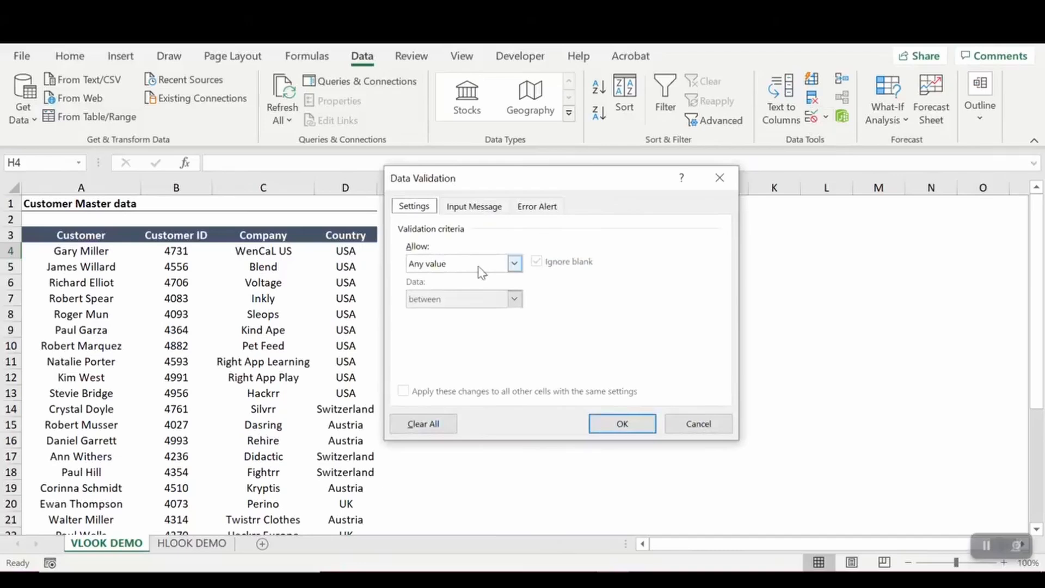
click(475, 264)
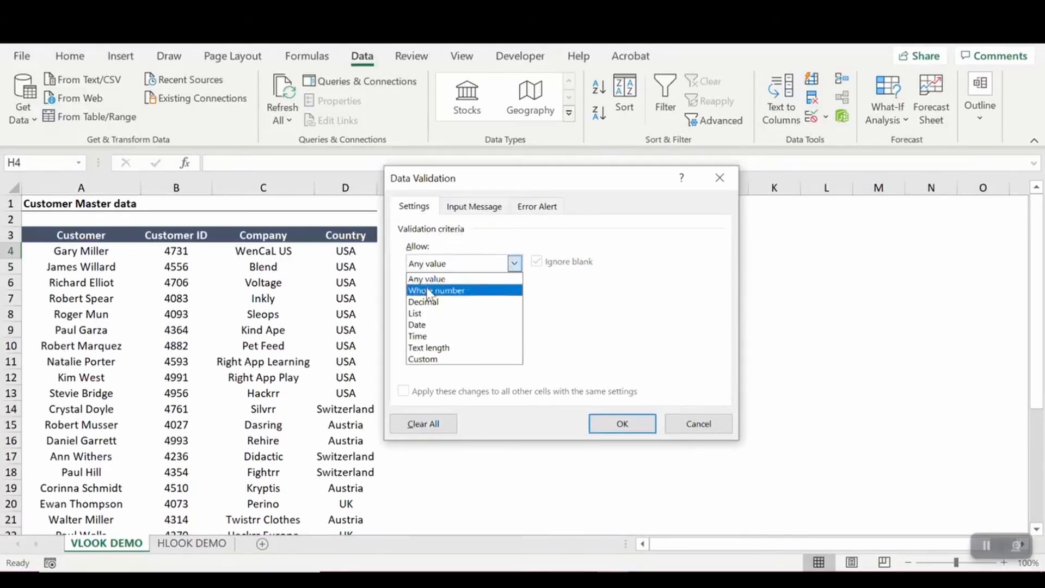
click(428, 313)
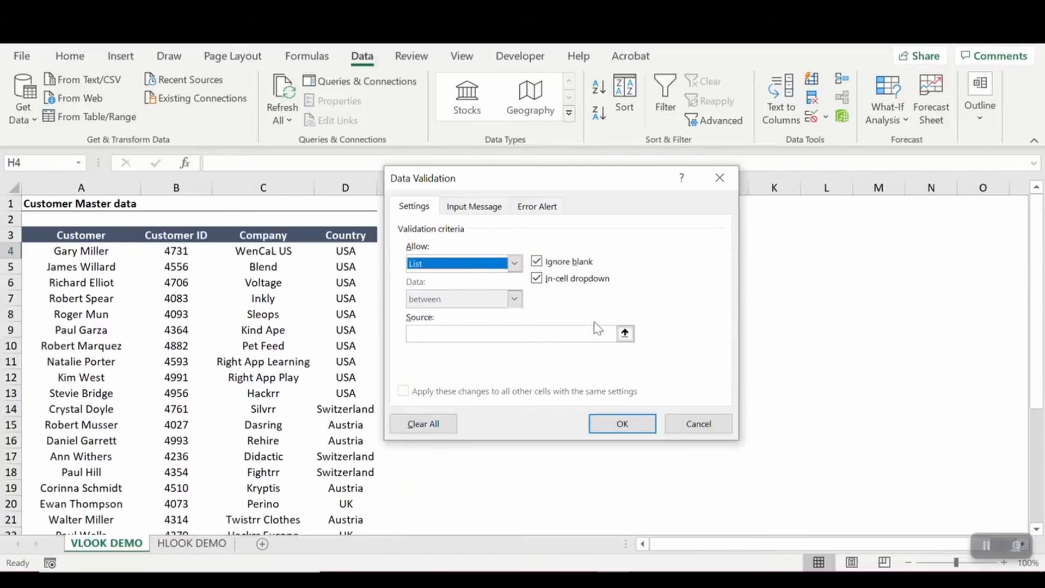
- Set the validation list's source to the customer names in =$A$4:$A$32 and apply it to H4
click(625, 333)
click(87, 235)
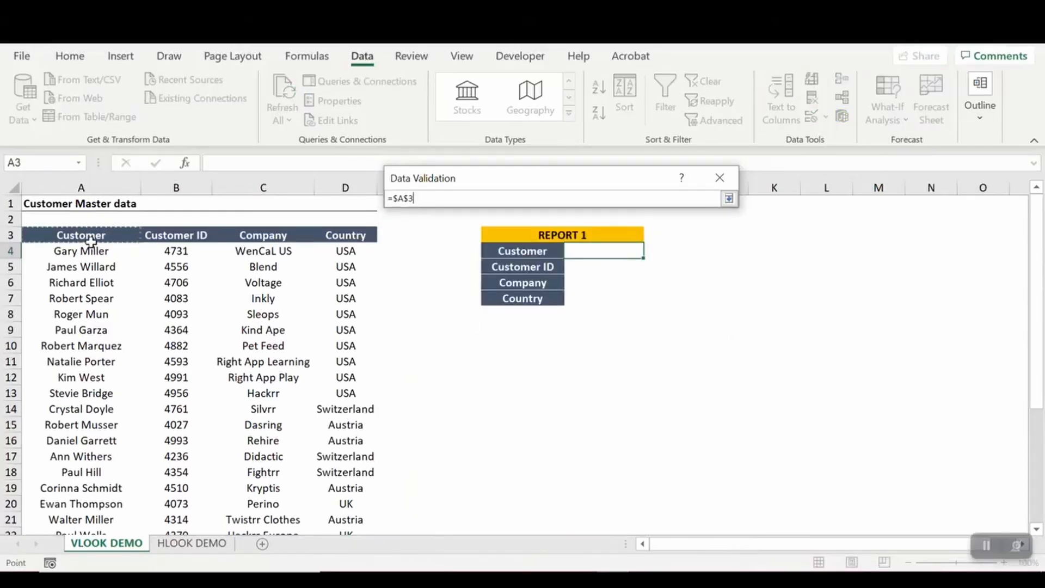
click(90, 243)
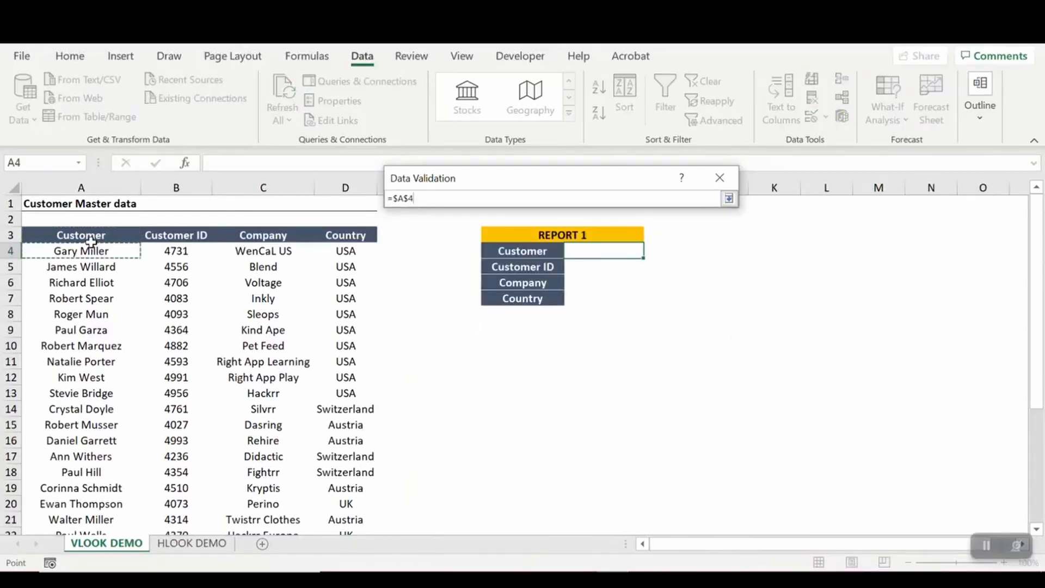
key(ctrl+shift+Down)
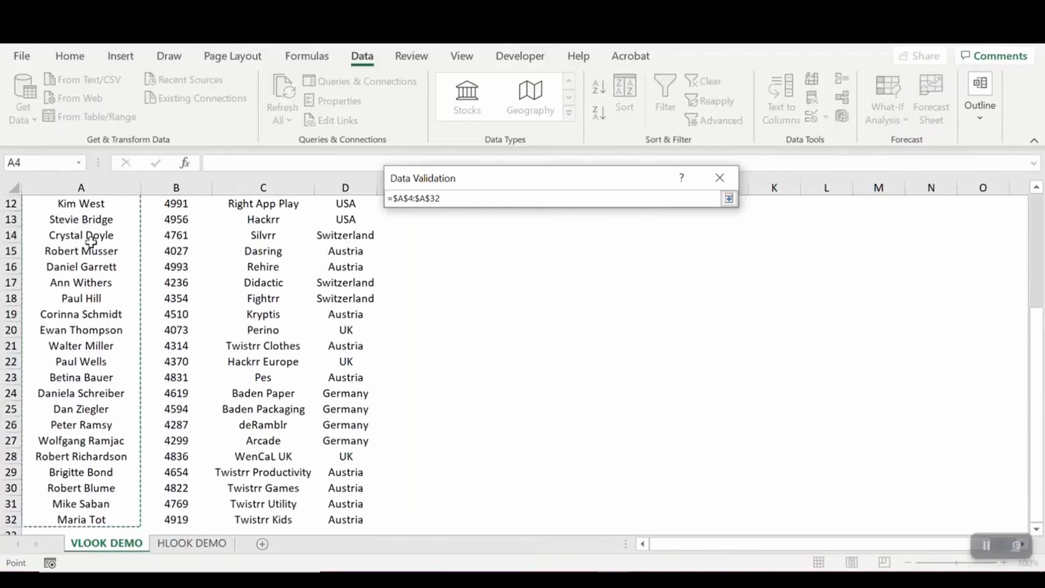
click(728, 198)
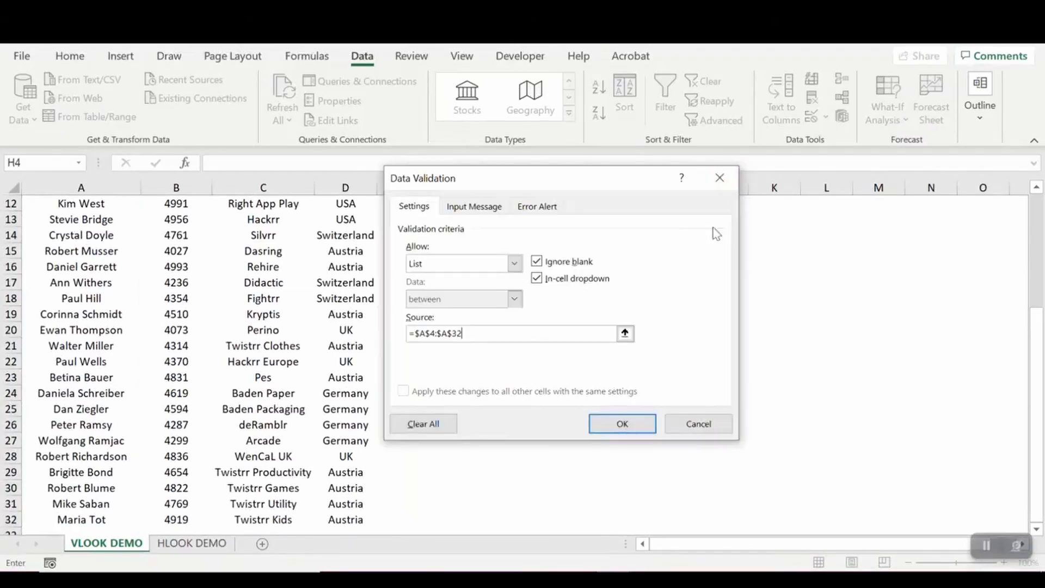
click(629, 423)
- Test the dropdown in H4 by choosing the first, second and third customers one after another
drag(1038, 331, 1038, 218)
key(alt+Down)
key(Down)
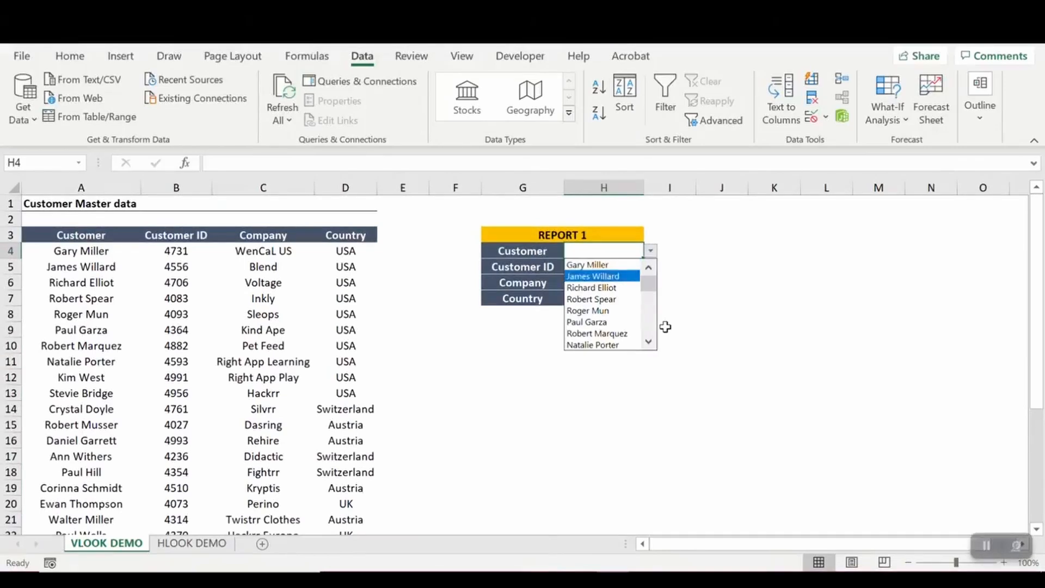
key(Up)
key(Return)
key(alt+Down)
key(Down)
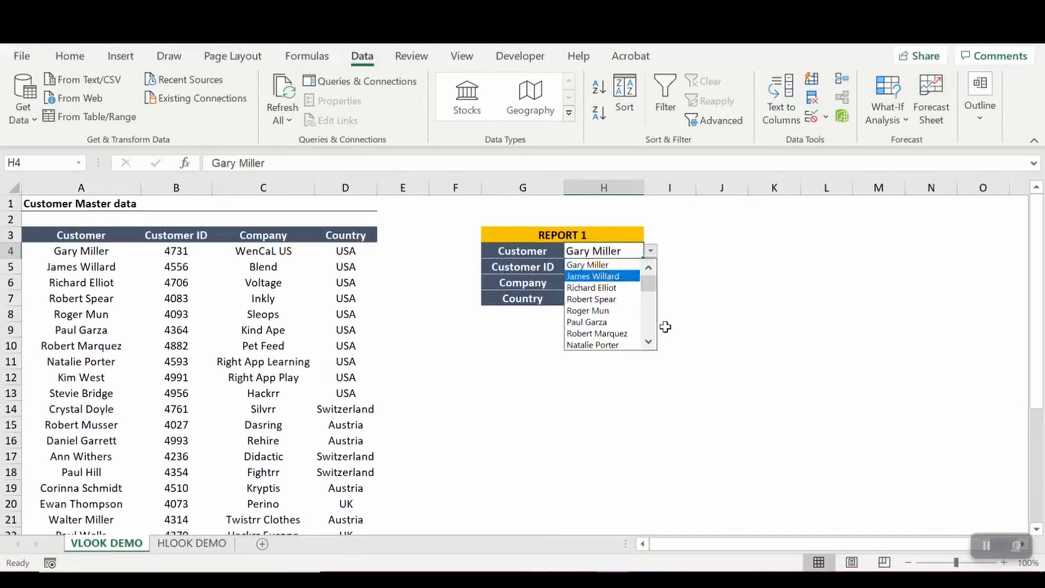
key(Return)
key(alt+Down)
key(Down)
key(Return)
key(Down)
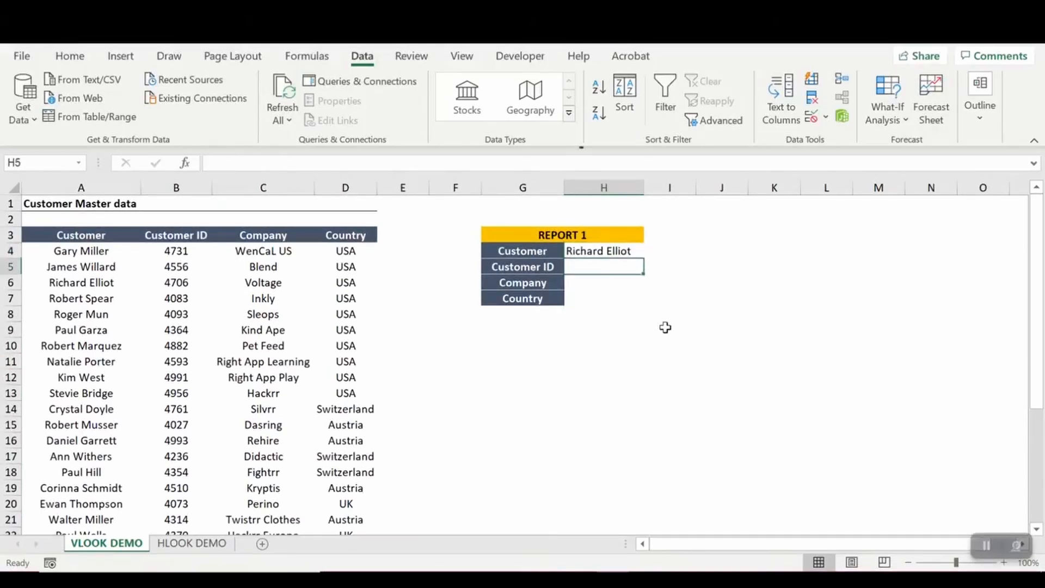
- Change the customer in H4 to the one from row 9 of the master data using the dropdown
key(Up)
key(alt+Down)
key(Down)
key(Down)
key(Down)
key(Return)
key(alt+Down)
key(Down)
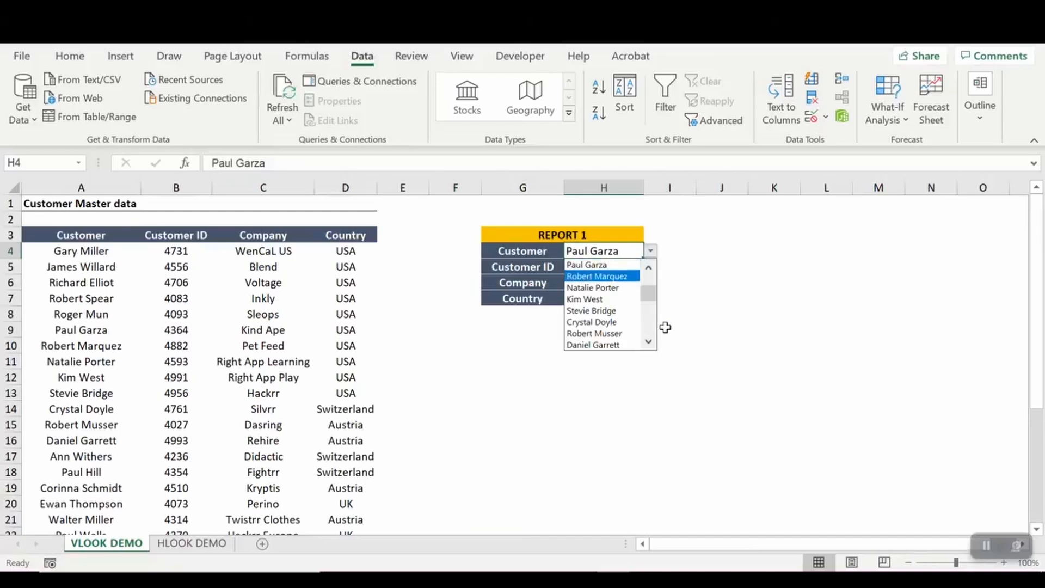
key(Escape)
- Choose the customer from row 16 of the master data in the H4 dropdown
key(alt+Down)
key(Down)
key(Down)
key(Down)
key(Down)
key(Return)
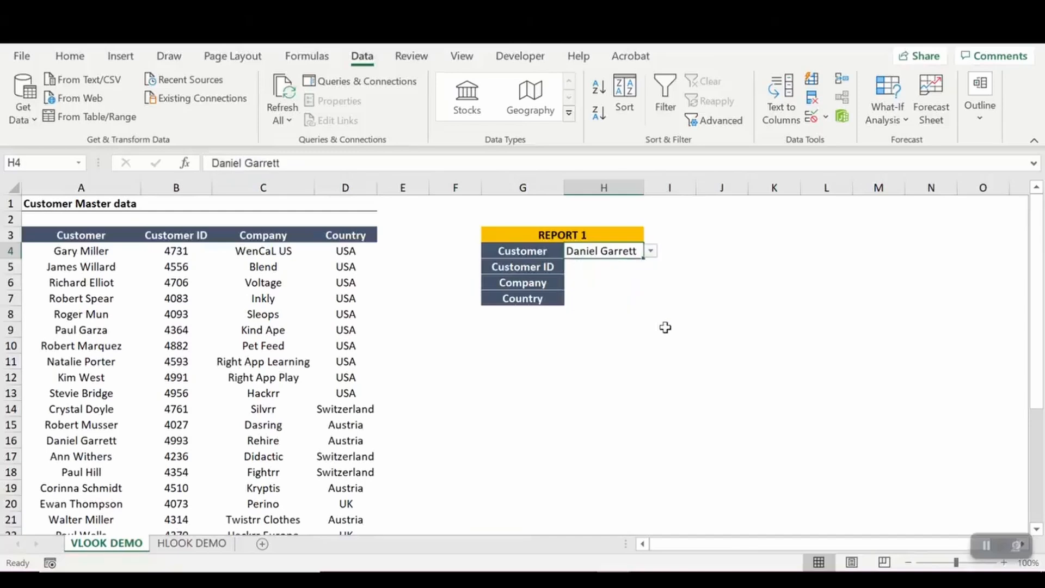
- Check the remaining entries of the H4 dropdown to the end and compare them with the last rows of the customer table
key(alt+Down)
key(Down)
key(Down)
key(Down)
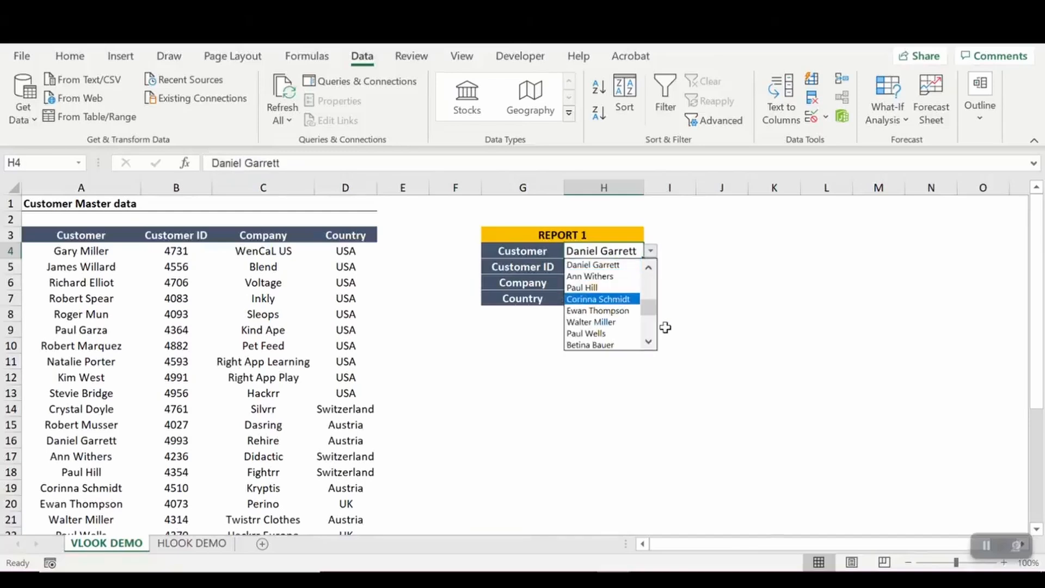
key(Down)
key(Down)
key(Down)
key(Down)
key(Down)
key(Down)
key(Down)
key(Down)
key(Down)
key(Down)
key(Down)
key(Down)
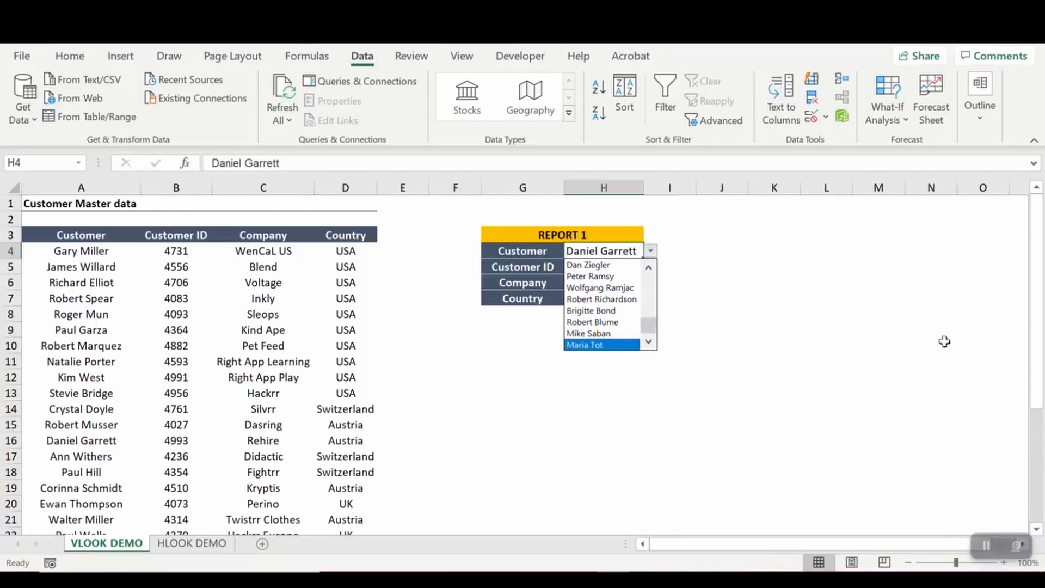
key(Escape)
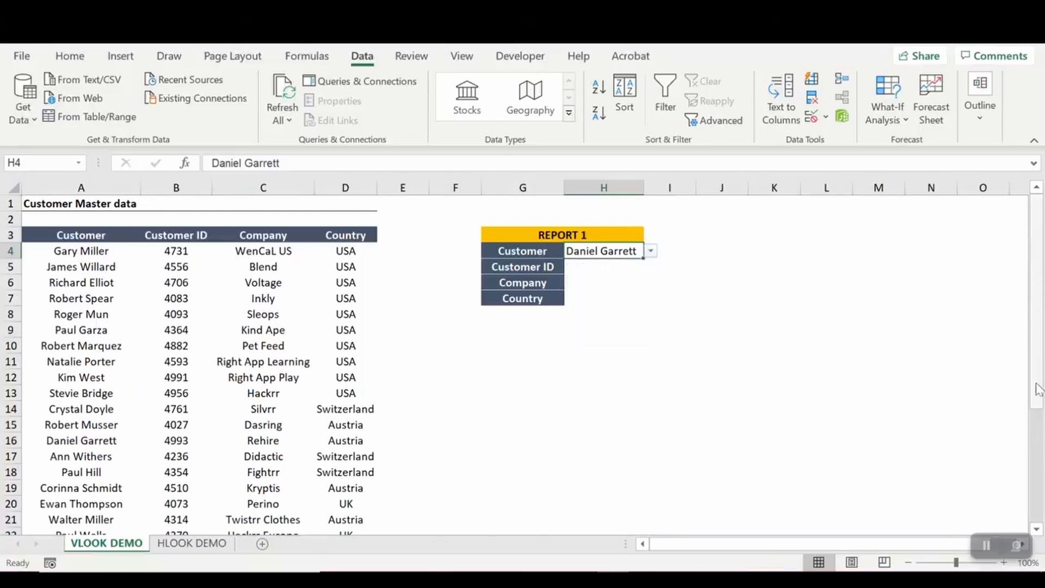
click(1037, 453)
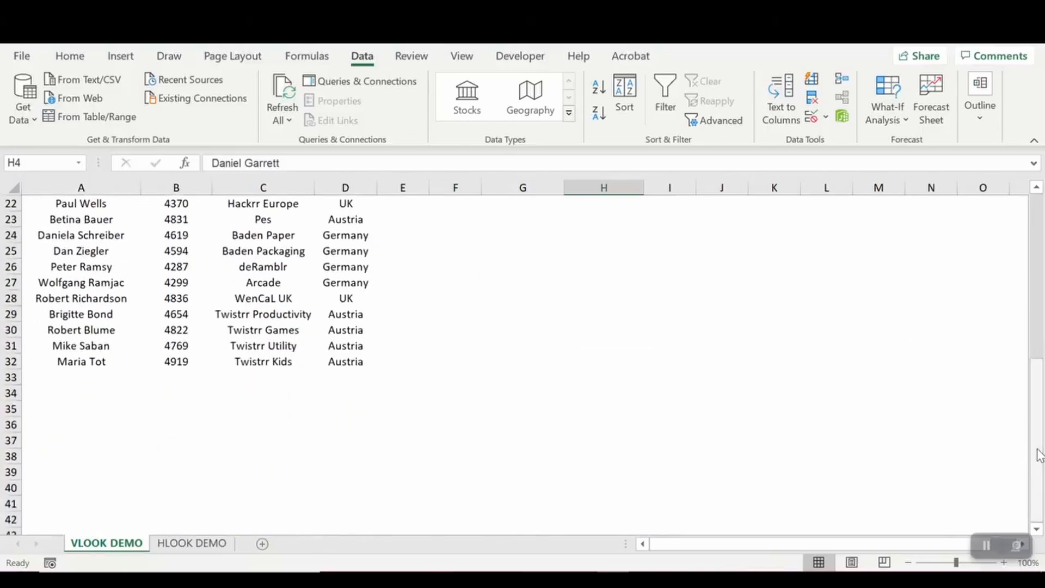
click(1037, 289)
- Examine the Customer ID and Company column headers of the customer master table as details for the report
click(708, 312)
key(Left)
key(Up)
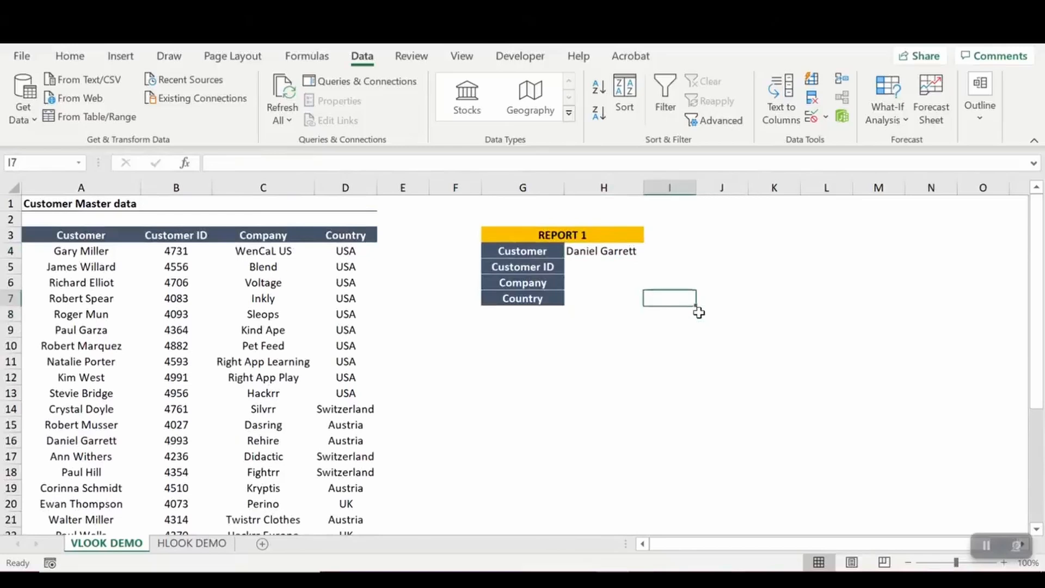
key(Left)
key(Left)
key(Up)
key(Up)
key(Up)
key(Up)
key(Left)
key(Left)
key(Left)
key(Left)
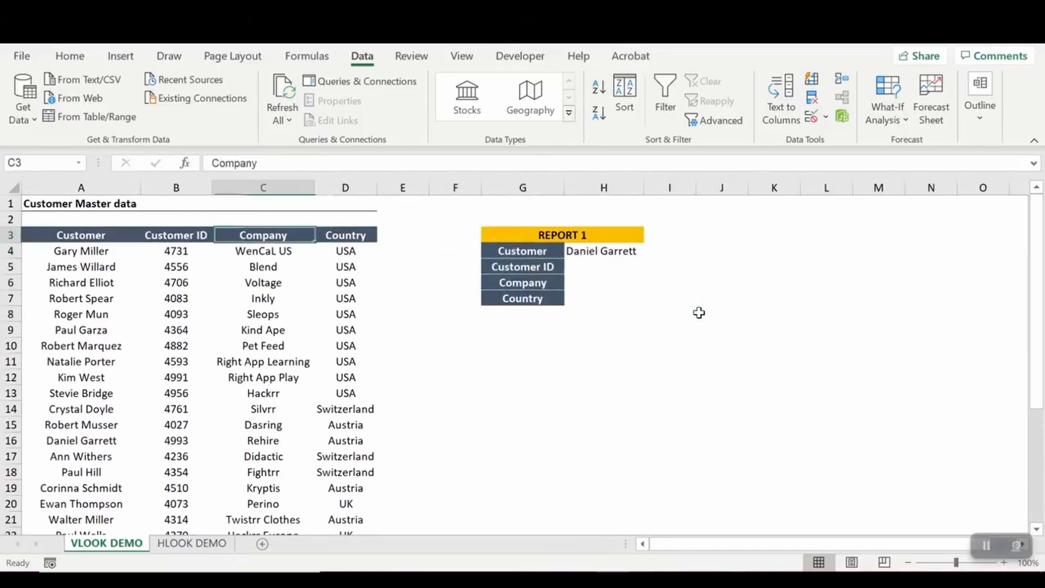
key(Left)
key(Left)
key(Right)
key(shift+Right)
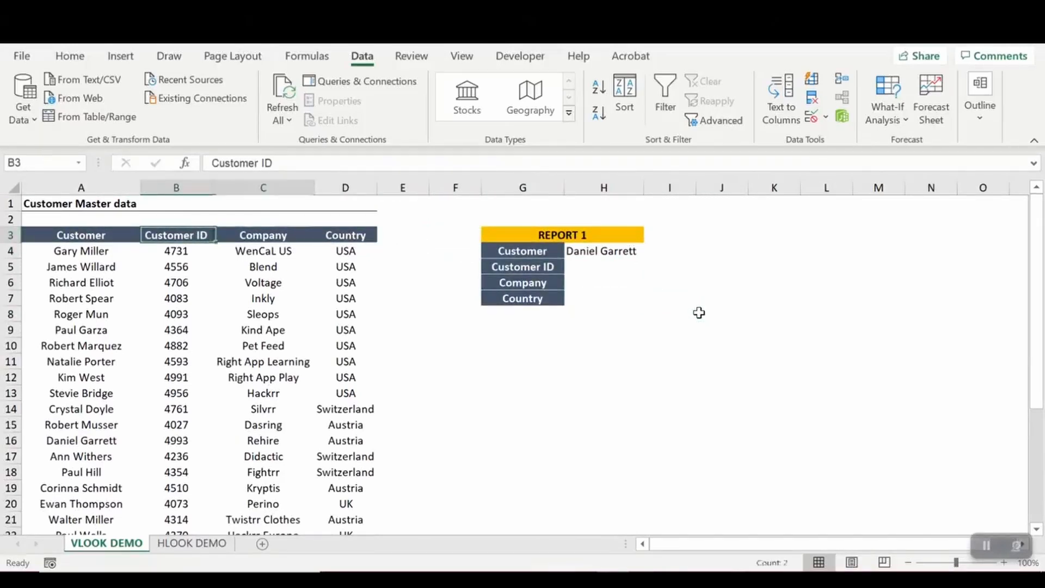
- Examine the Customer ID, Company and Country headers of the customer table and the selected customer in H4
key(shift+Right)
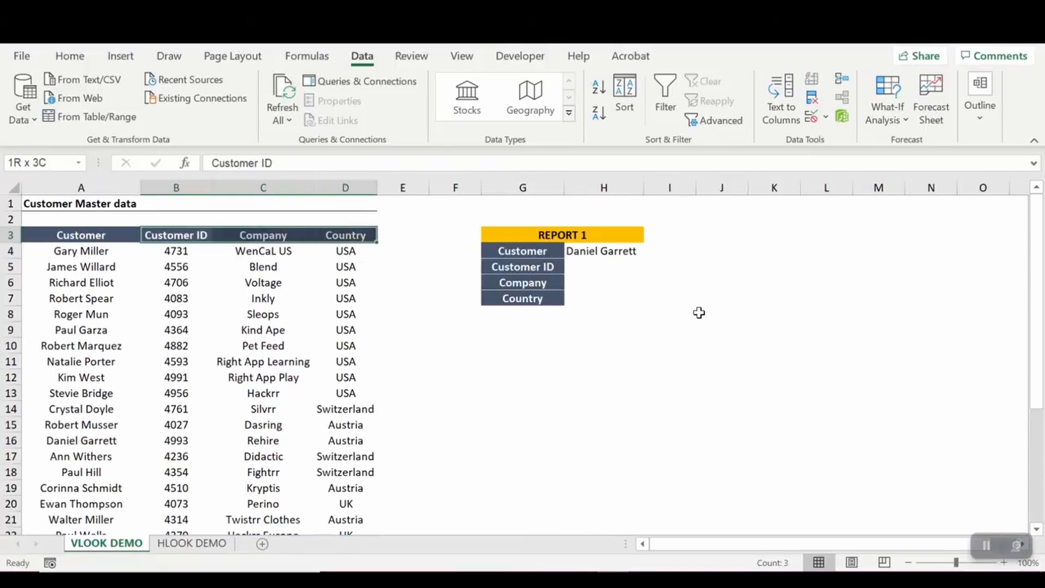
key(Right)
key(Right)
key(Right)
key(Right)
key(Right)
key(Down)
key(Right)
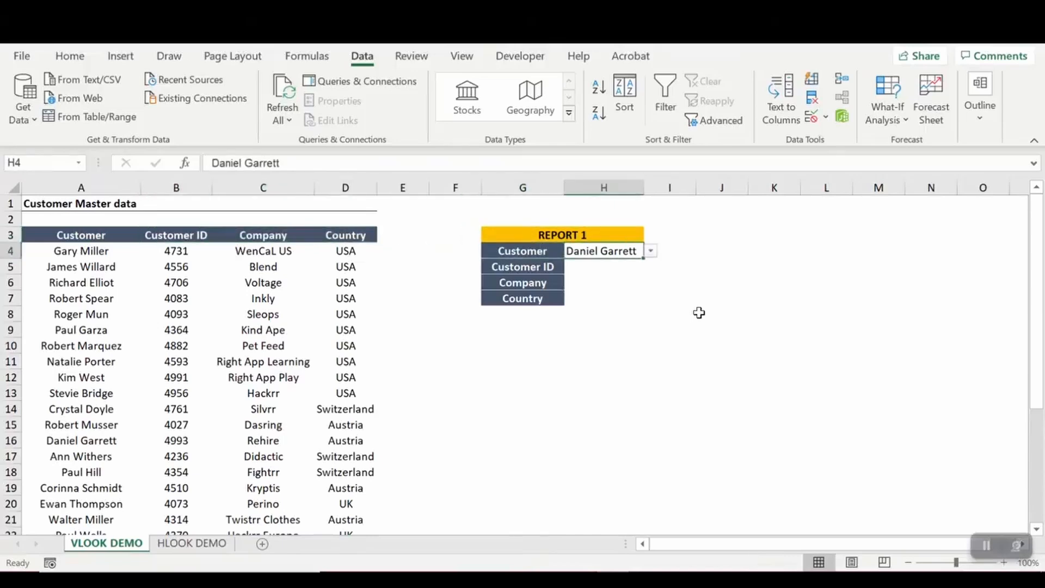
key(Left)
key(Right)
- Start a VLOOKUP formula in H5 with H4 as the lookup value and columns A:D as the table array
click(606, 272)
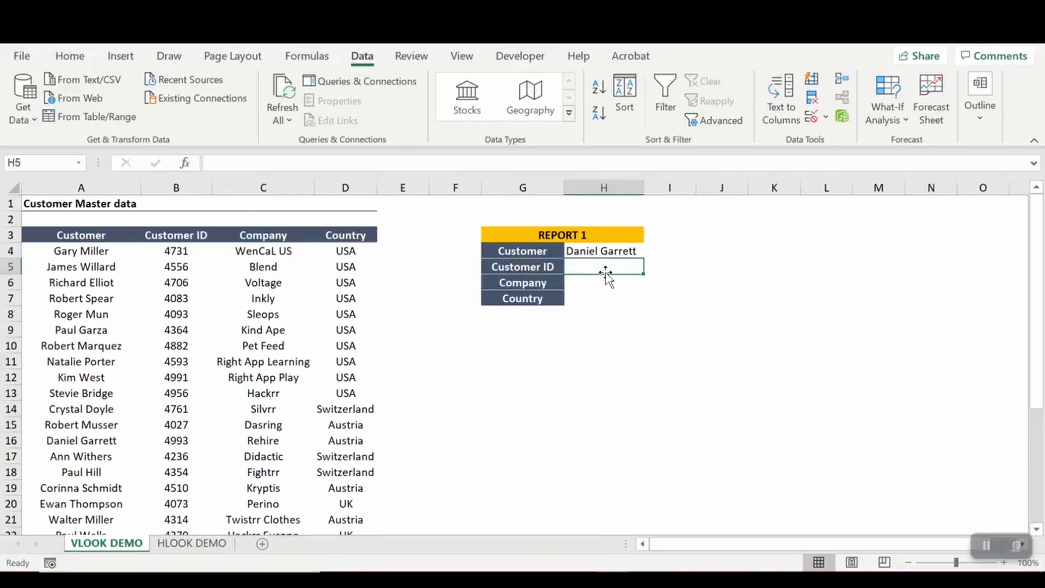
text(=vl)
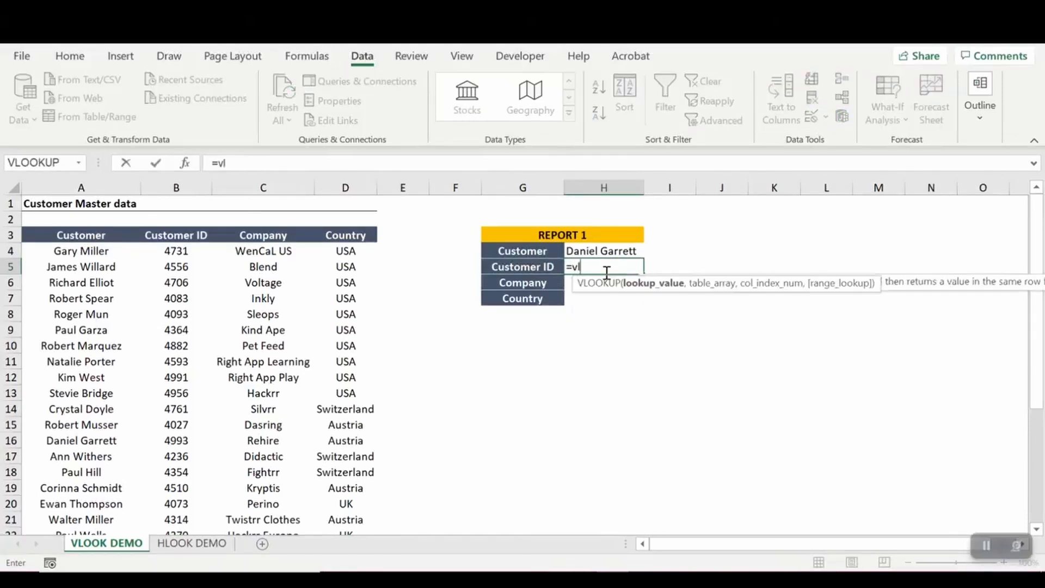
key(Tab)
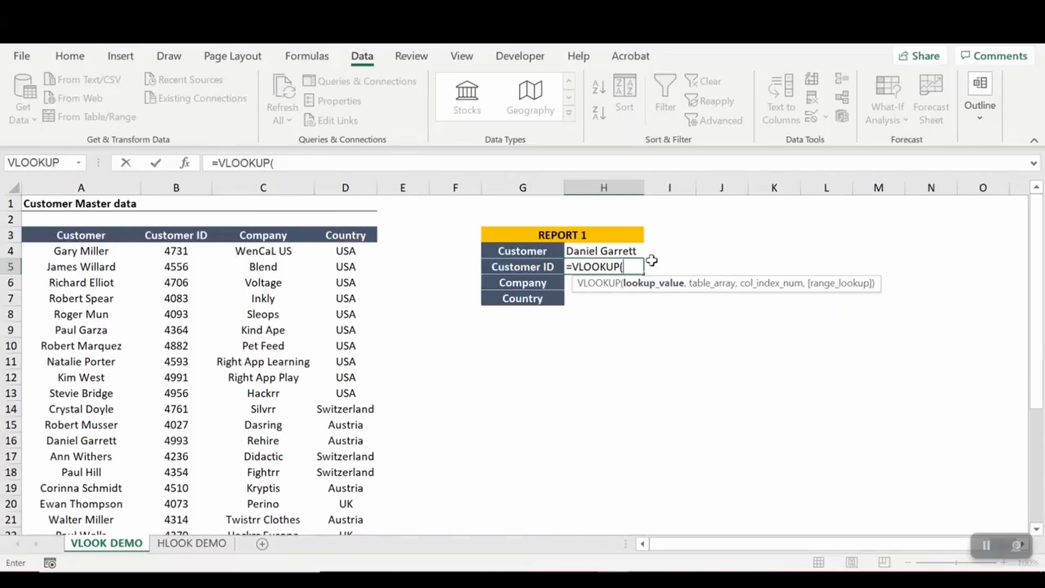
click(586, 251)
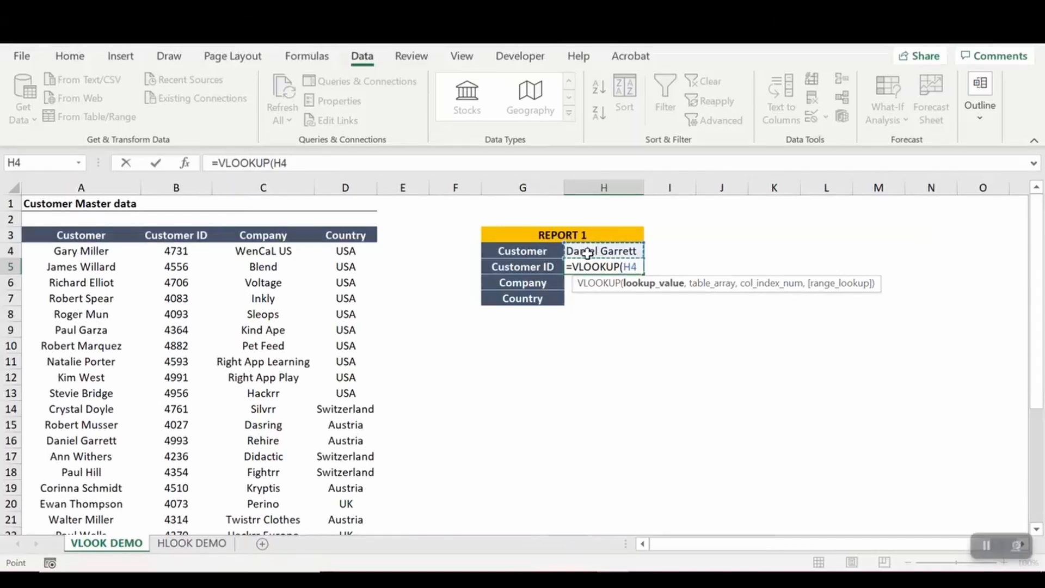
text(,)
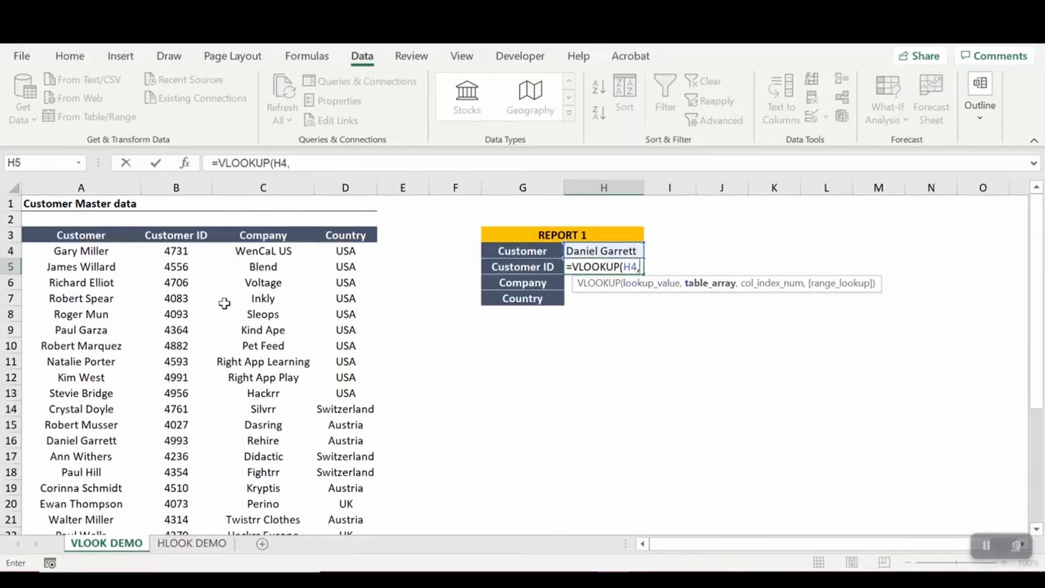
drag(84, 187, 326, 181)
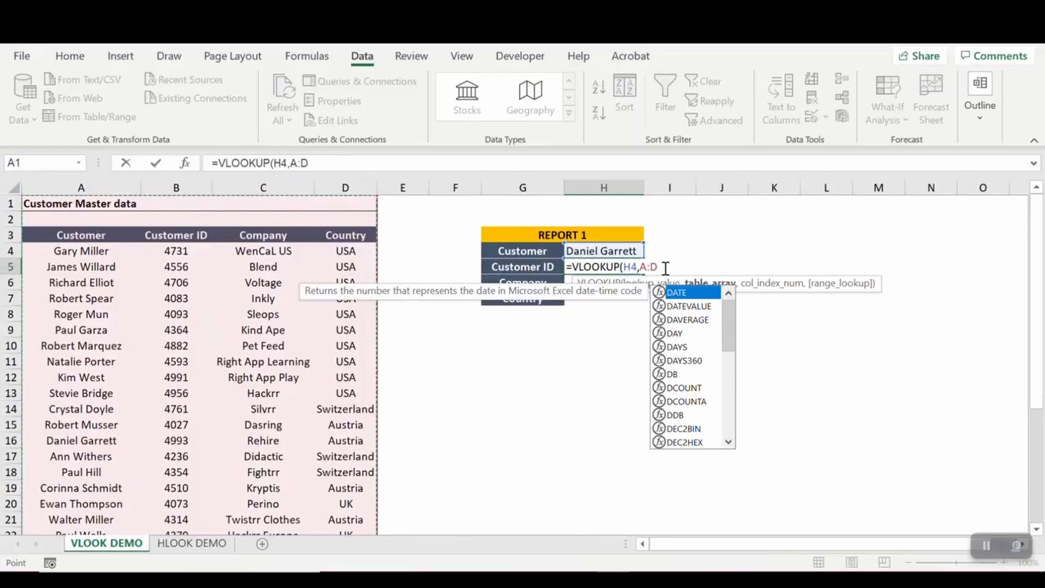
click(331, 162)
text(,)
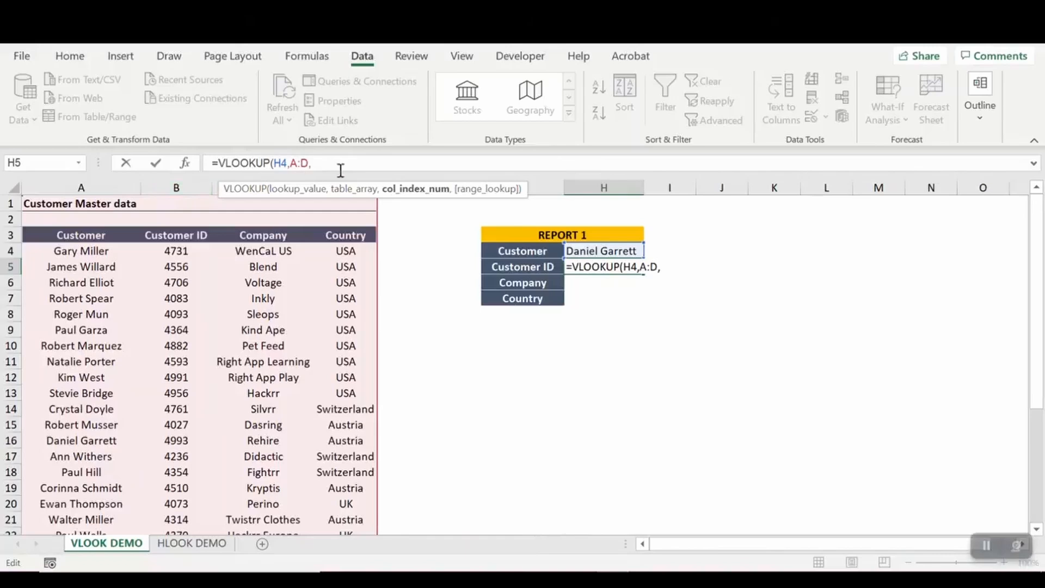
- Complete the H5 VLOOKUP with column index 2 and FALSE for an exact match
text(2,0))
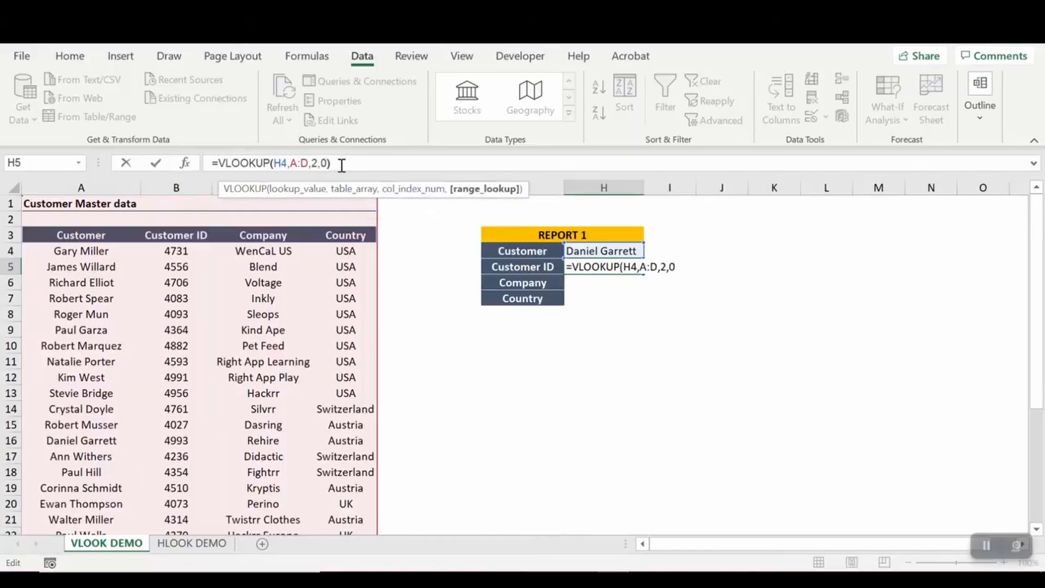
key(BackSpace)
key(BackSpace)
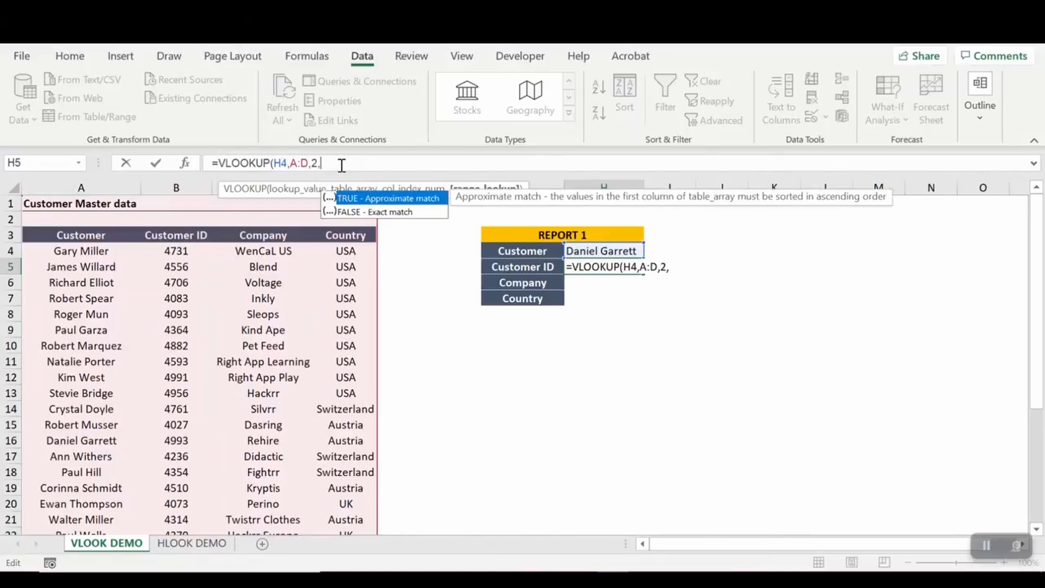
text(Fals)
key(BackSpace)
key(BackSpace)
key(BackSpace)
text(alse)
key(Down)
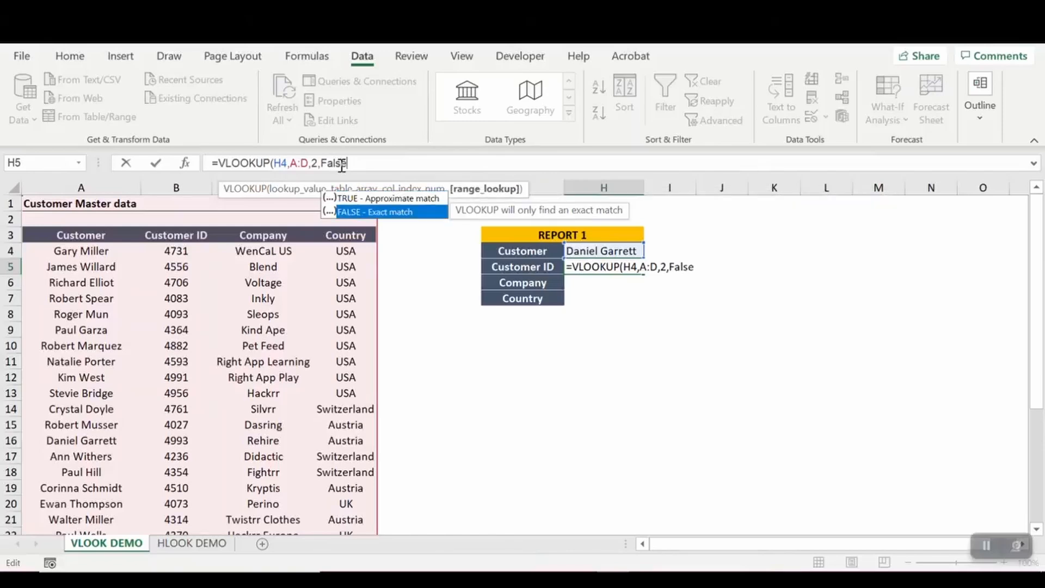
key(Return)
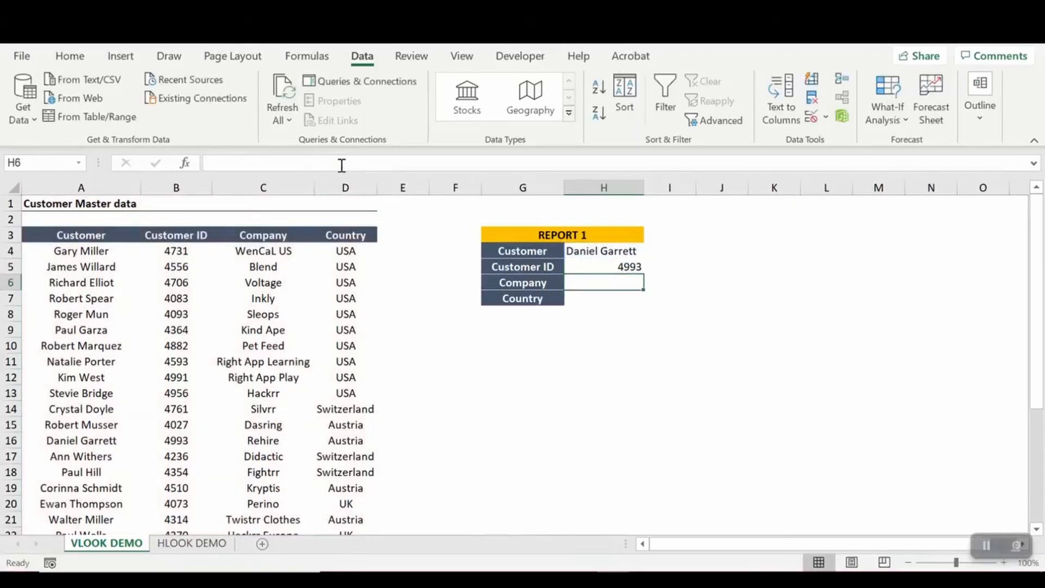
- Replace the FALSE argument in the H5 VLOOKUP formula with 0
click(621, 267)
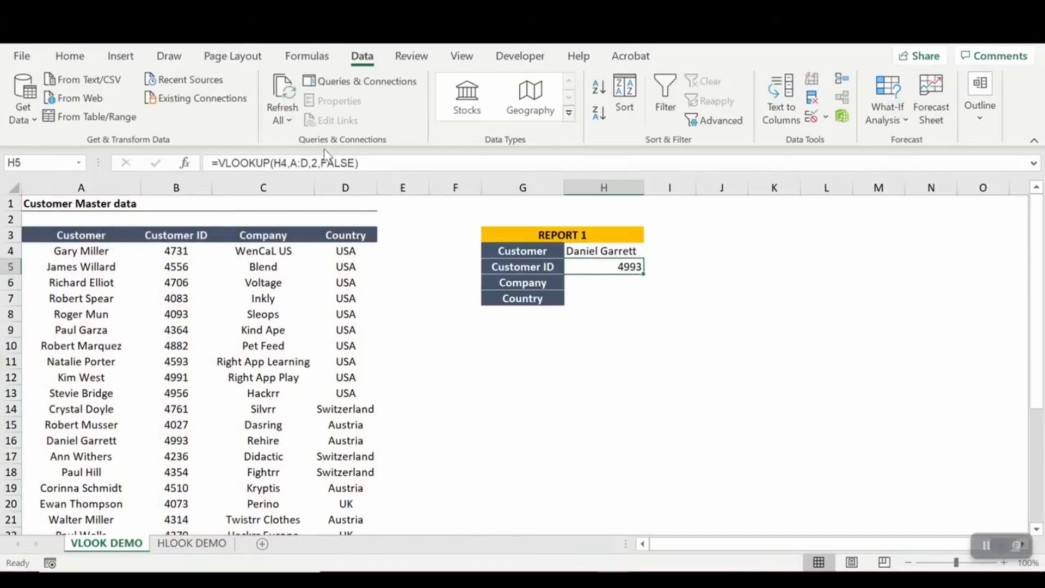
click(321, 163)
double_click(348, 159)
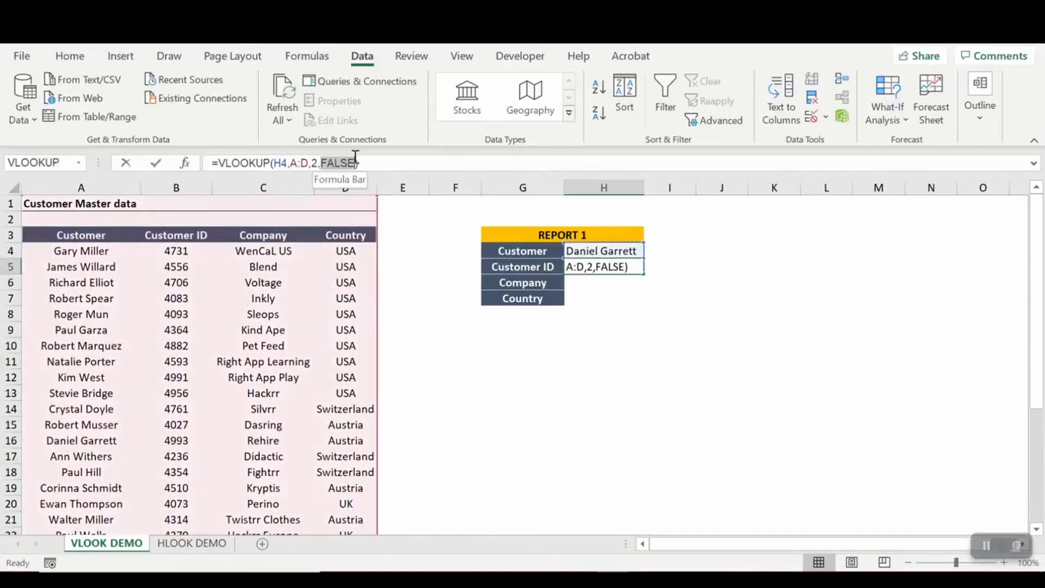
text(0)
key(Return)
key(Up)
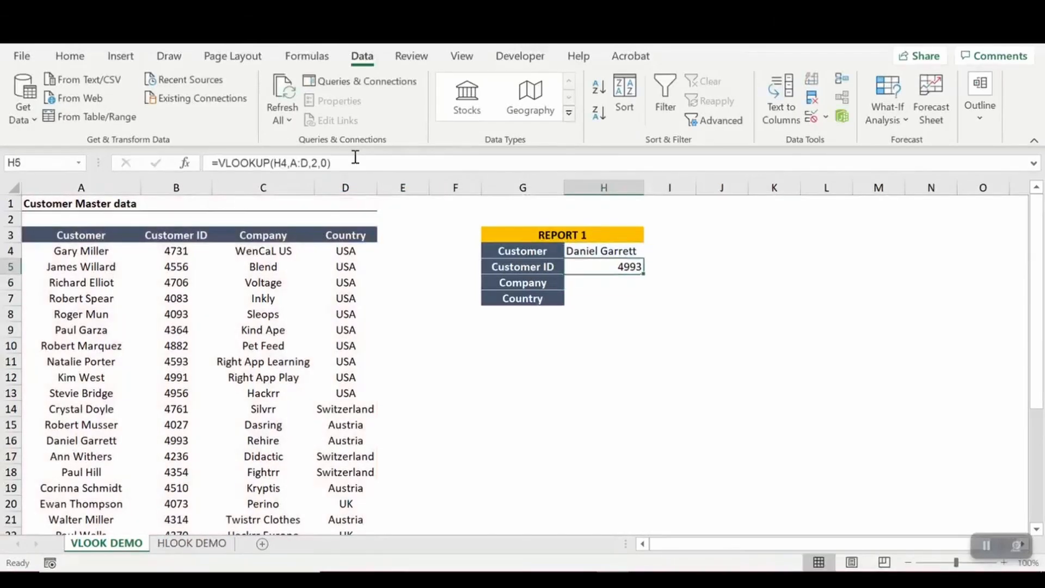
key(Left)
key(Right)
- Turn on filters for header row 3 of the customer master data
key(Up)
key(ctrl+c)
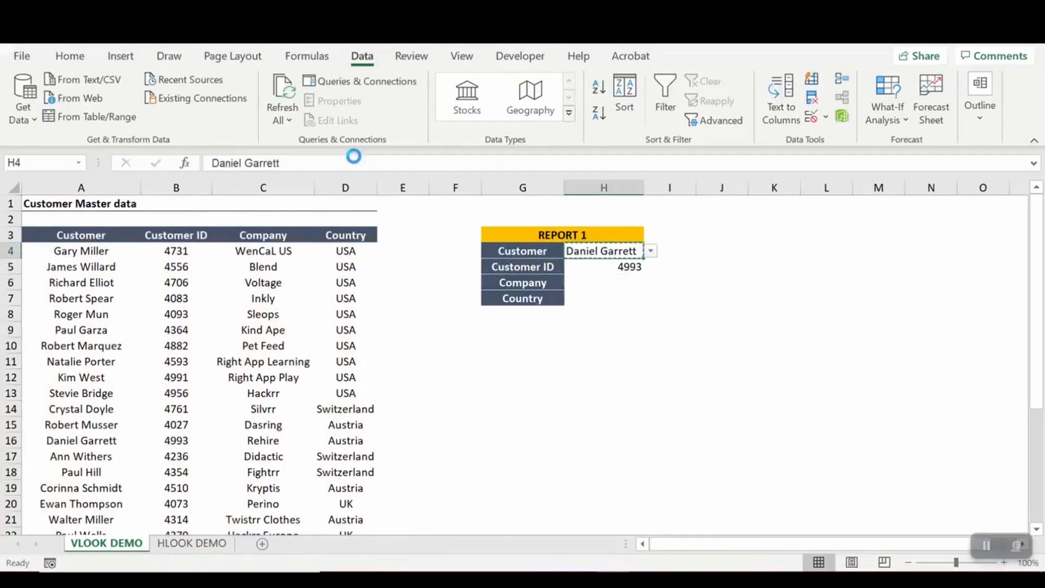
key(Left)
key(Left)
key(Left)
key(Left)
key(Up)
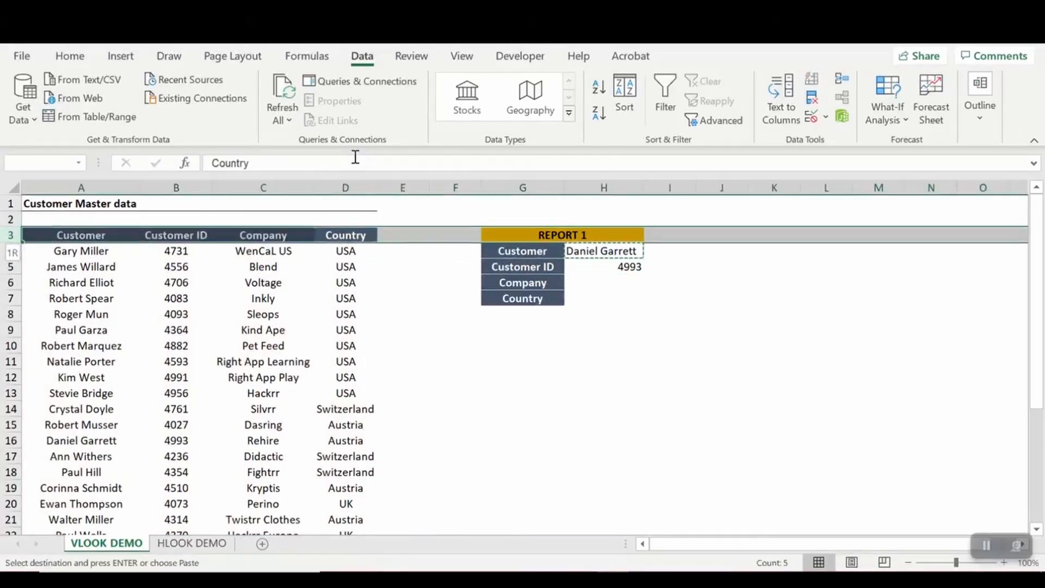
key(ctrl+shift+l)
key(Right)
key(Right)
key(Right)
key(Right)
key(Right)
key(Down)
key(Left)
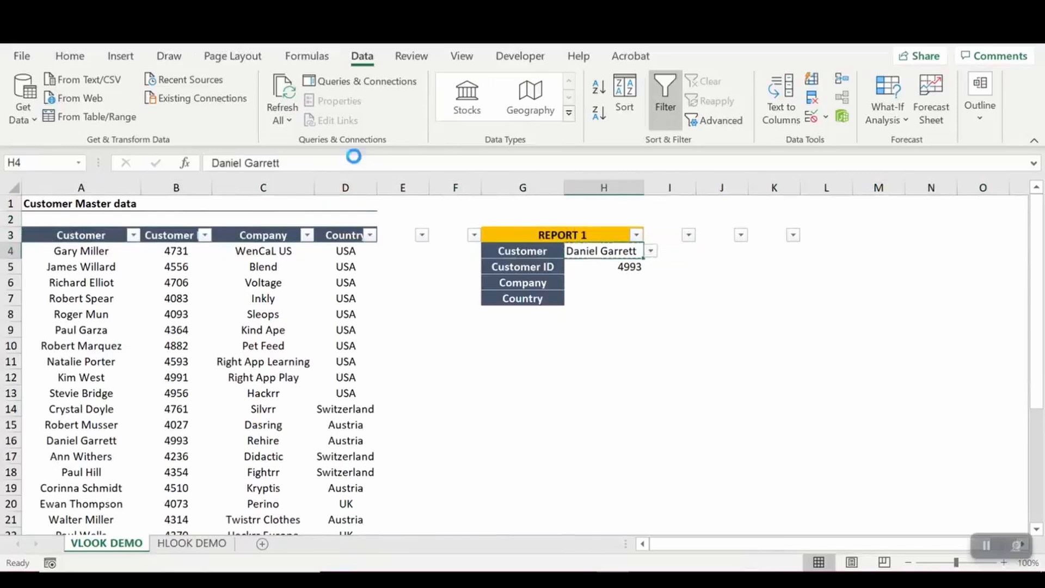
- Filter the Customer column by the customer name copied from H4 and check that customer's ID in the table
key(ctrl+c)
key(Left)
key(Left)
key(Left)
key(Up)
key(Left)
key(Left)
key(Left)
key(Left)
key(alt+Down)
key(Down)
key(Down)
key(Down)
key(Down)
key(Down)
key(Down)
key(Down)
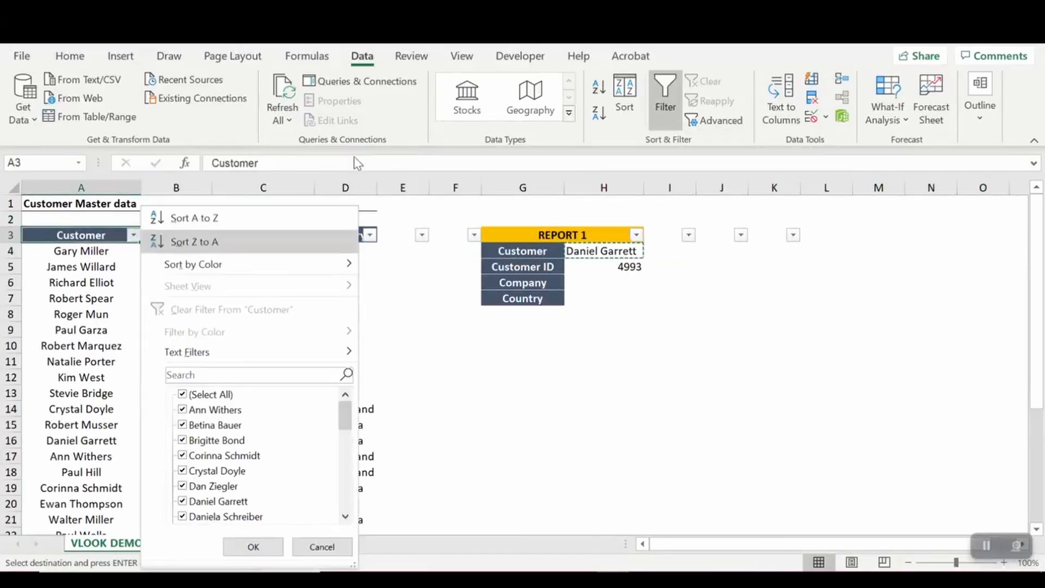
key(ctrl+v)
key(Return)
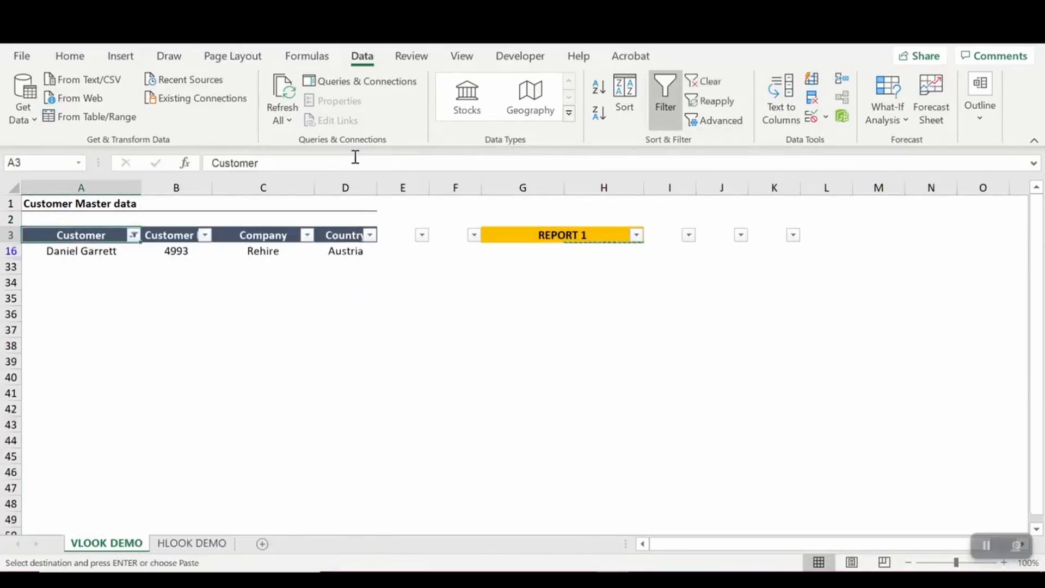
key(Down)
key(Right)
key(Escape)
key(Up)
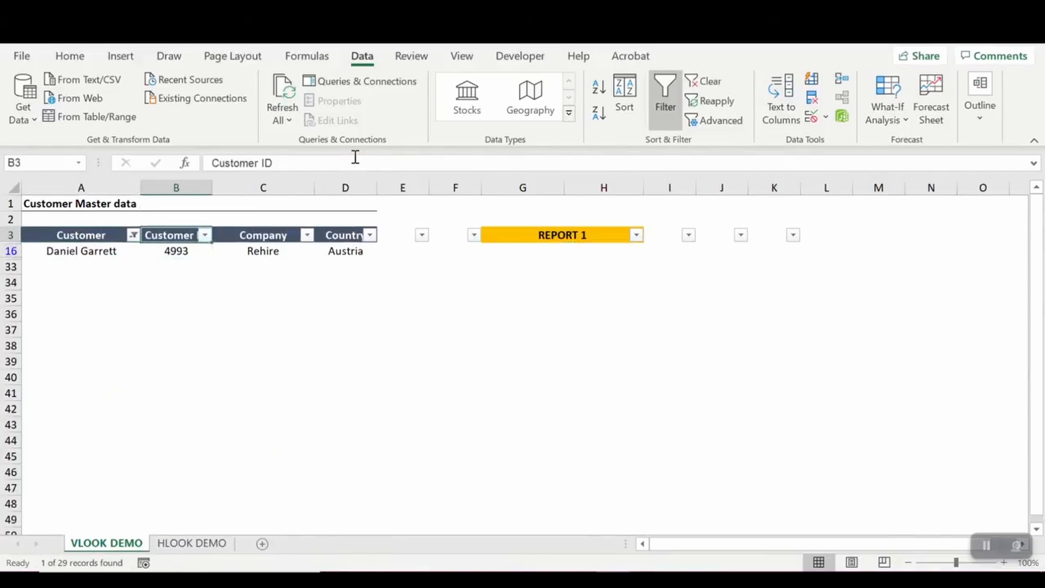
- Remove the filters from header row 3 and return to the customer cell H4
key(shift+space)
key(ctrl+shift+l)
key(Right)
key(Right)
key(Down)
key(Right)
key(Right)
key(Right)
key(Right)
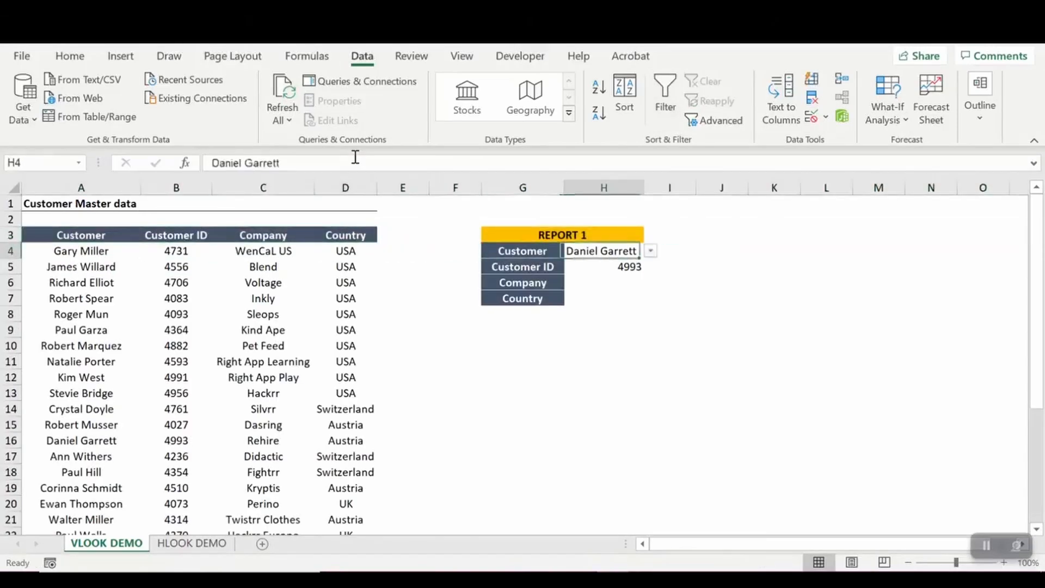
key(Down)
key(Down)
text(=vk)
key(Tab)
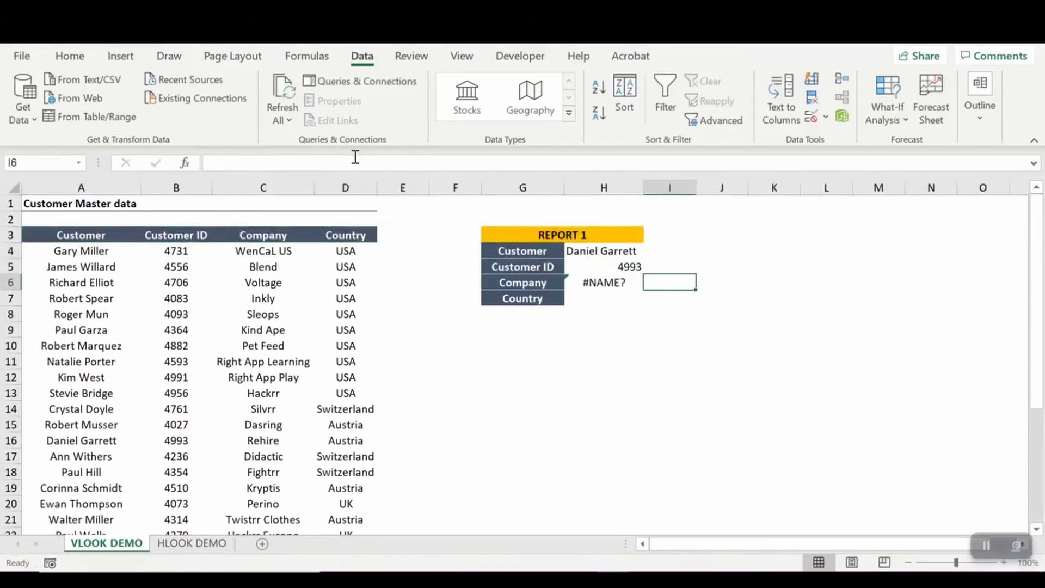
- Start a VLOOKUP formula in H6 with H4 as the lookup value and columns A:D as the table array
key(Left)
text(=vl)
key(Tab)
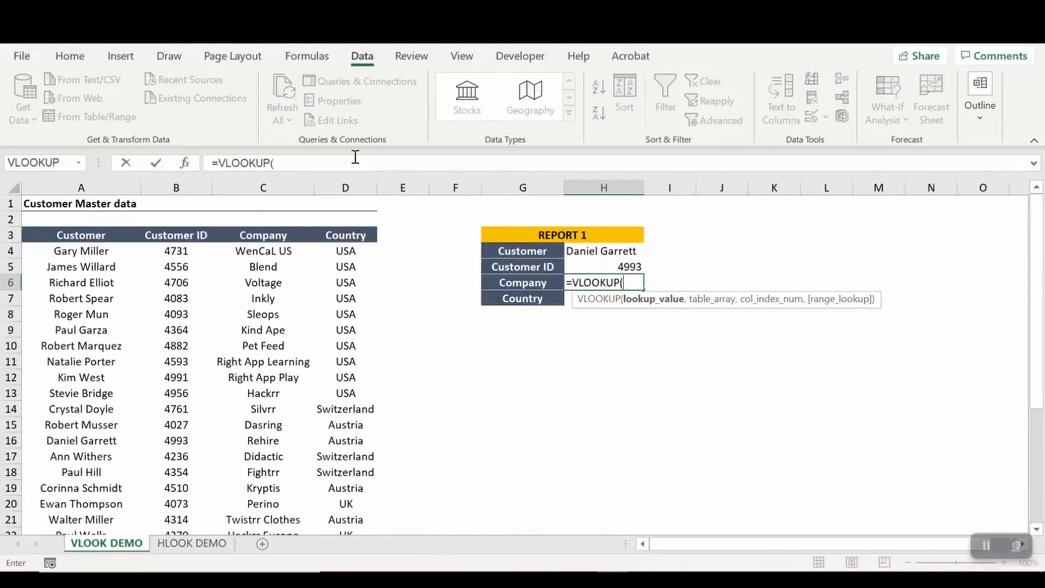
key(Up)
key(Up)
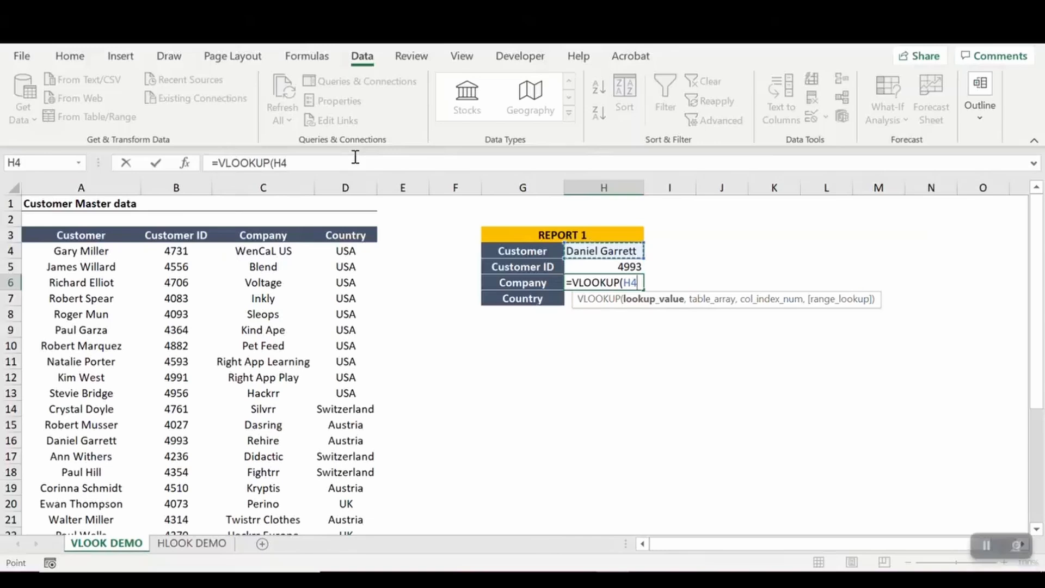
text(,)
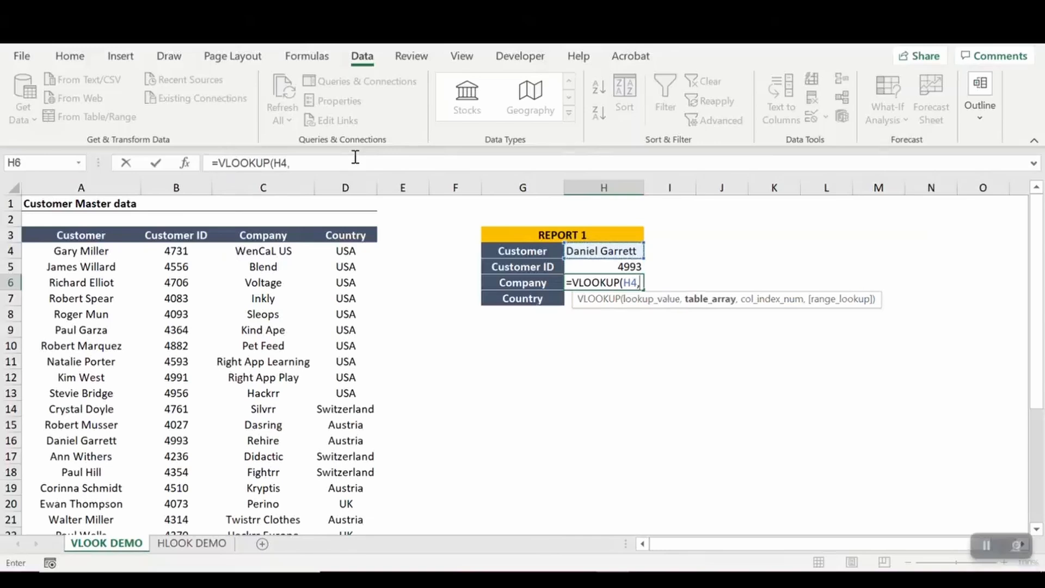
drag(81, 187, 374, 200)
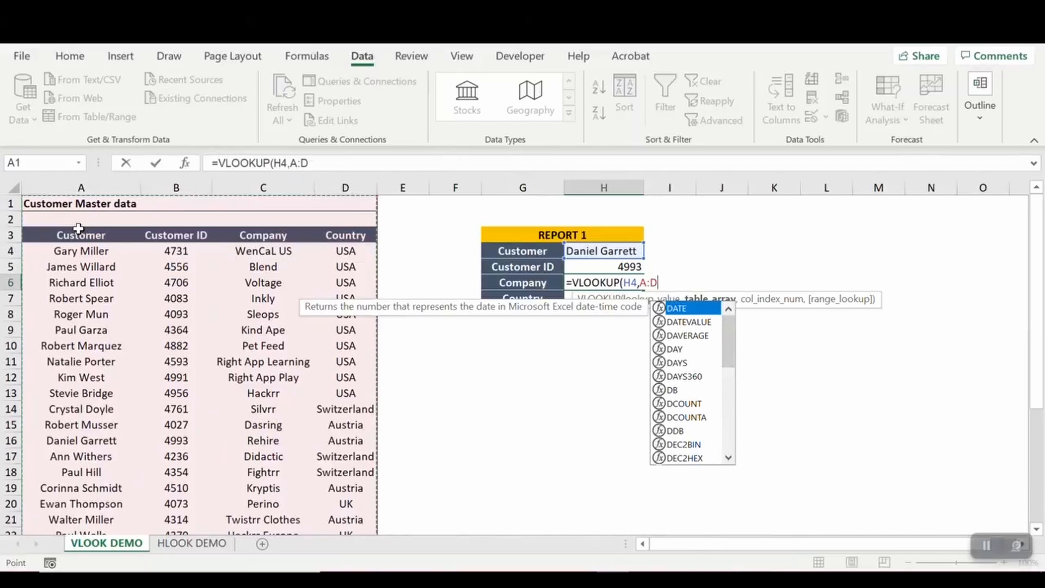
text(,)
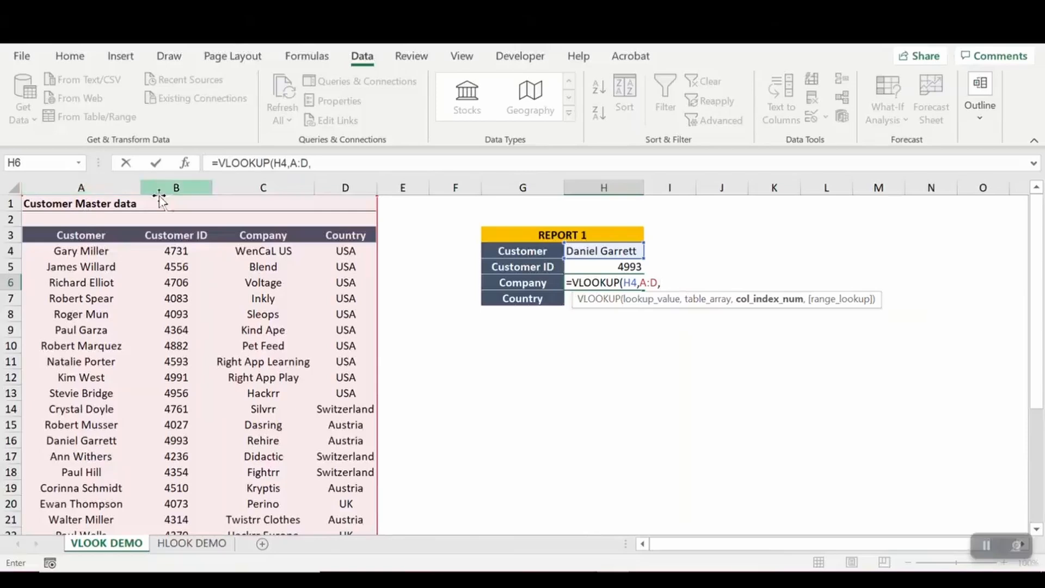
- Complete the H6 VLOOKUP with column index 3 and FALSE for an exact match, and review the Company formula
click(349, 167)
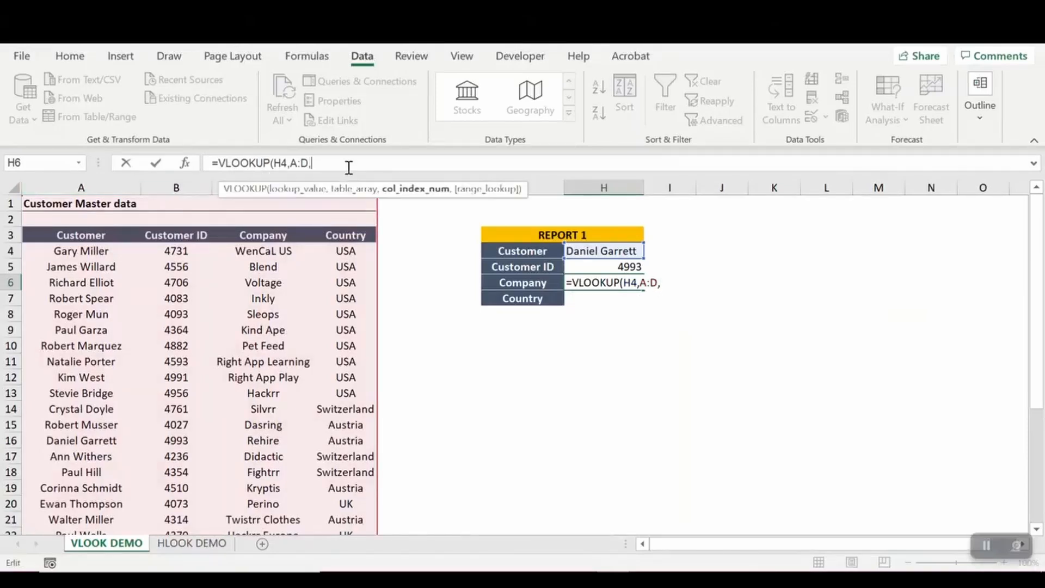
text(3,)
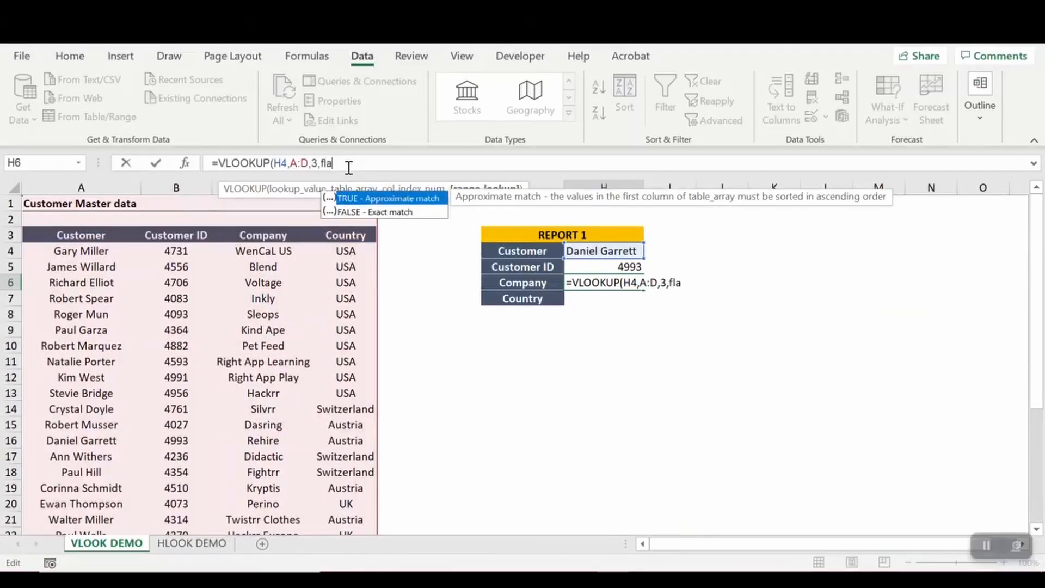
text(false)
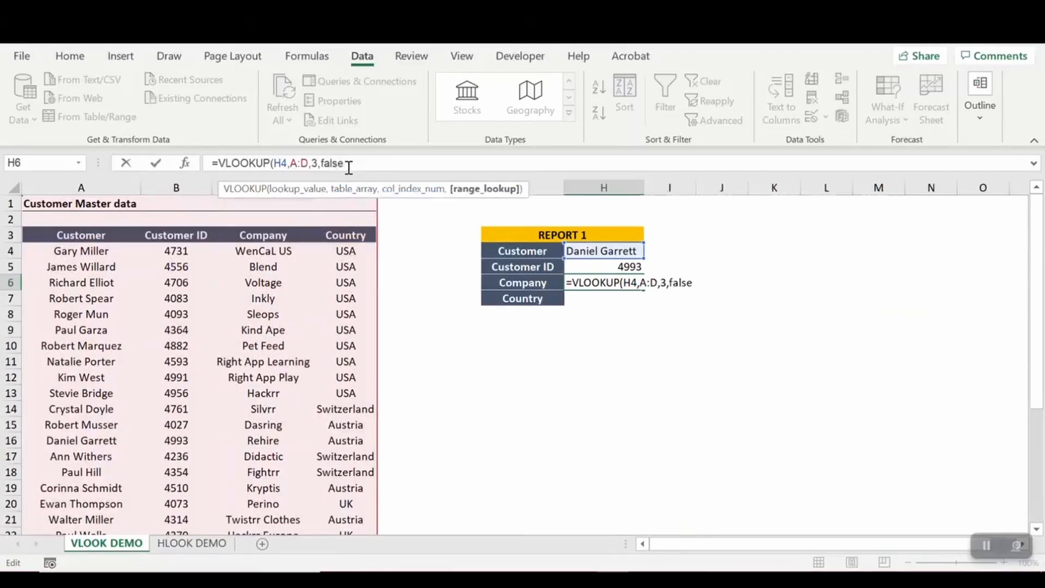
text())
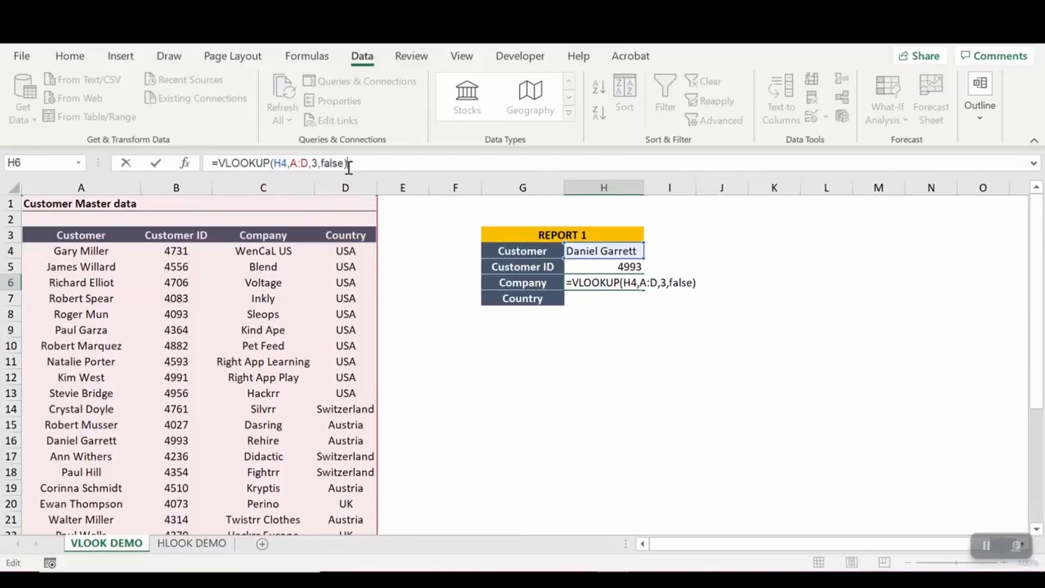
key(Return)
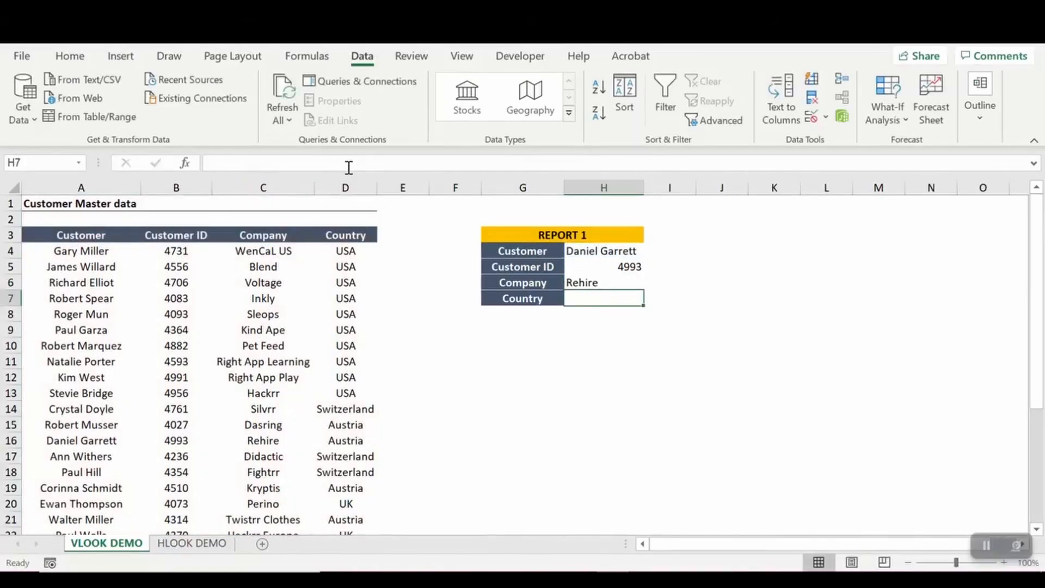
key(Up)
key(Left)
key(Right)
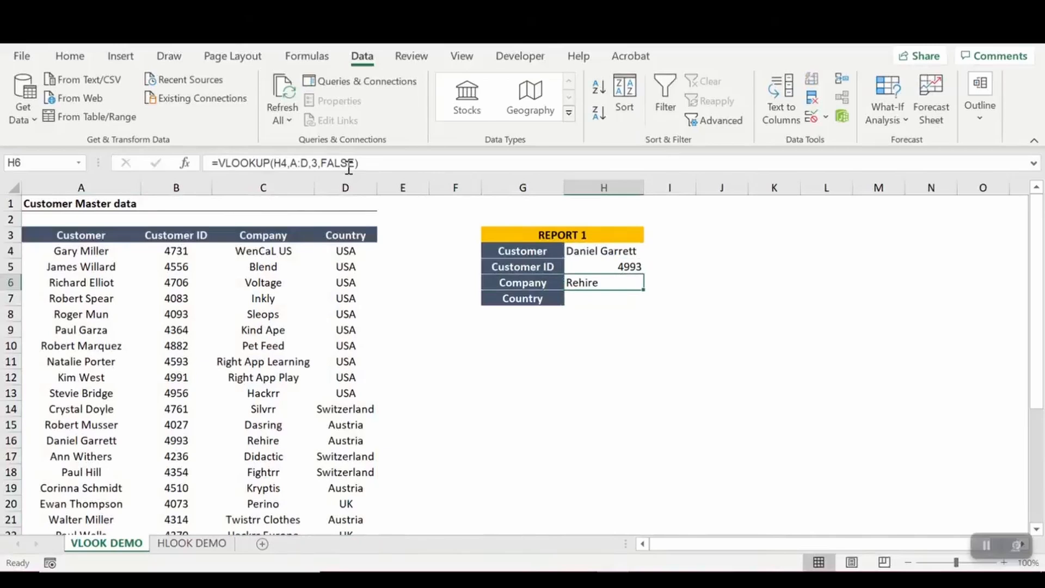
- Start a VLOOKUP formula in the Country cell H7 with H4 as the lookup value and columns A:D as the table array
key(Down)
text(=VLOOKUP()
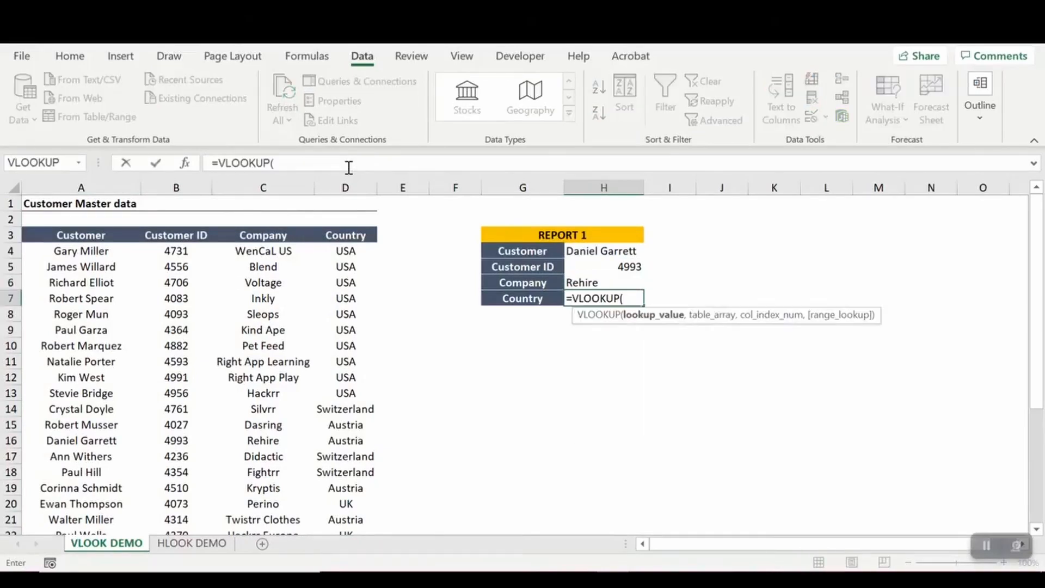
key(Up)
key(Up)
key(Up)
key(Up)
key(Down)
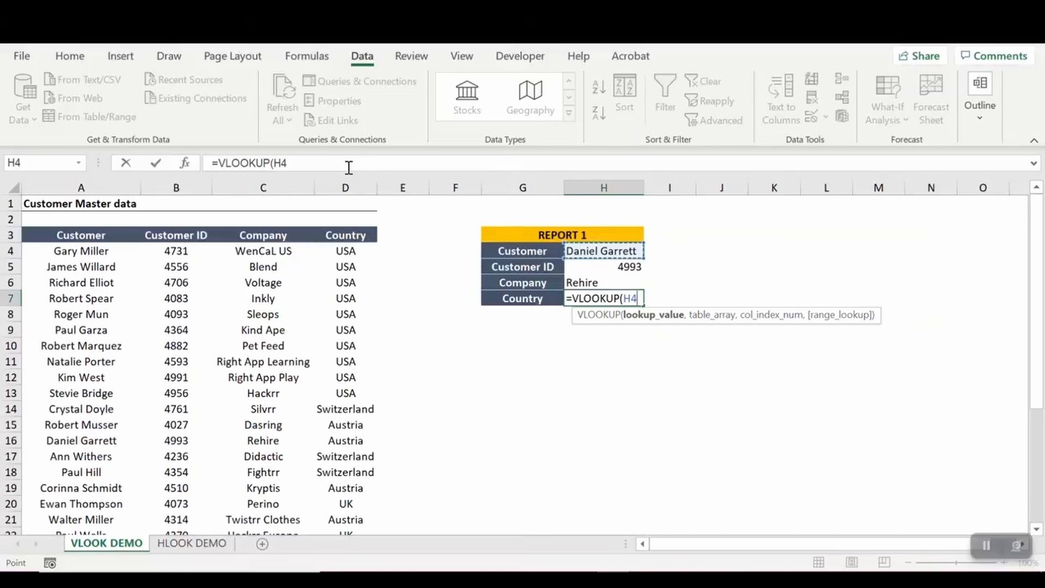
text(,)
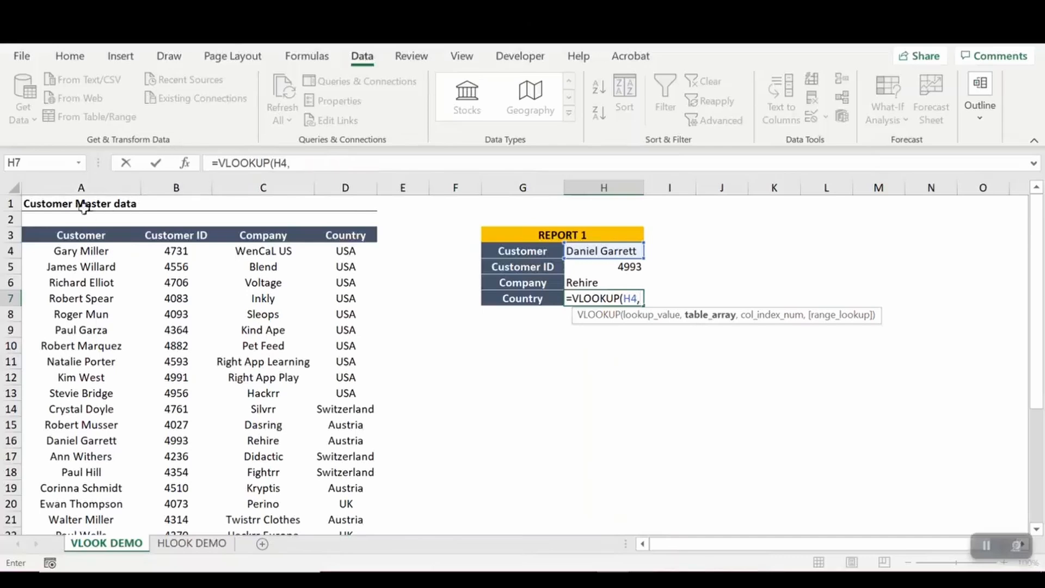
drag(81, 187, 346, 188)
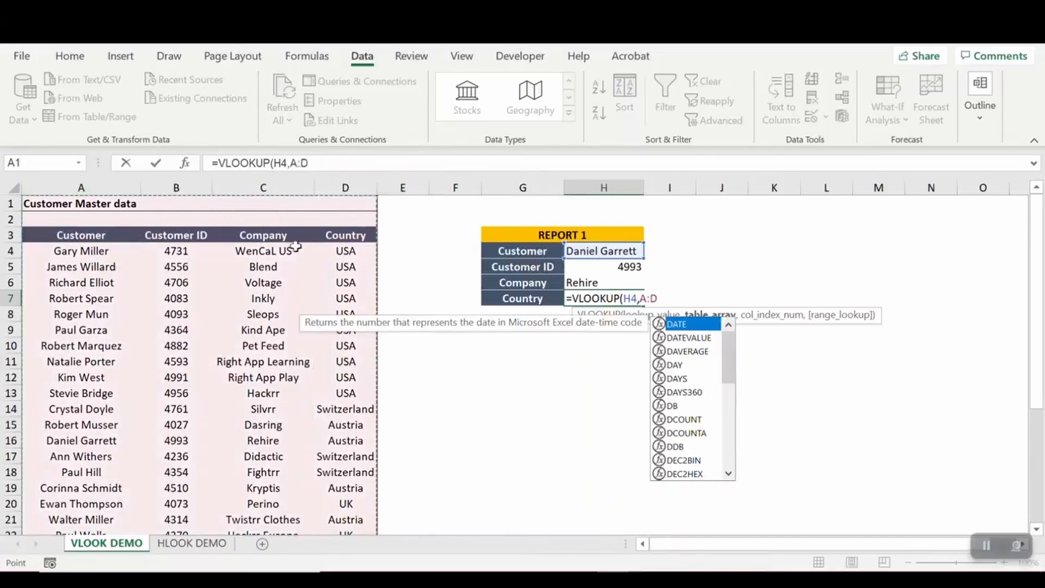
- Complete the H7 VLOOKUP with column index 4 and FALSE for an exact match
click(334, 164)
text(,4)
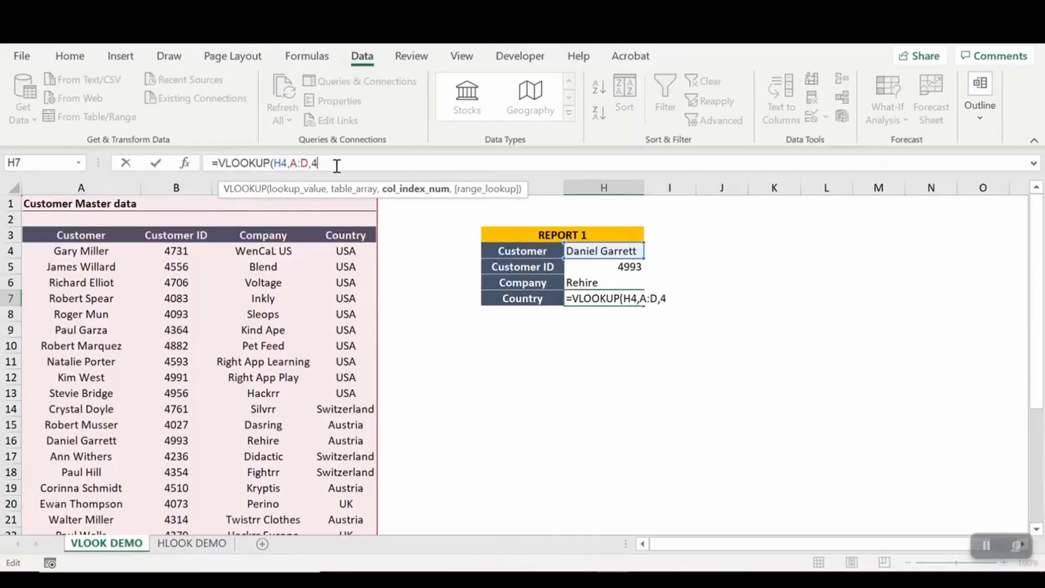
text(,Fas)
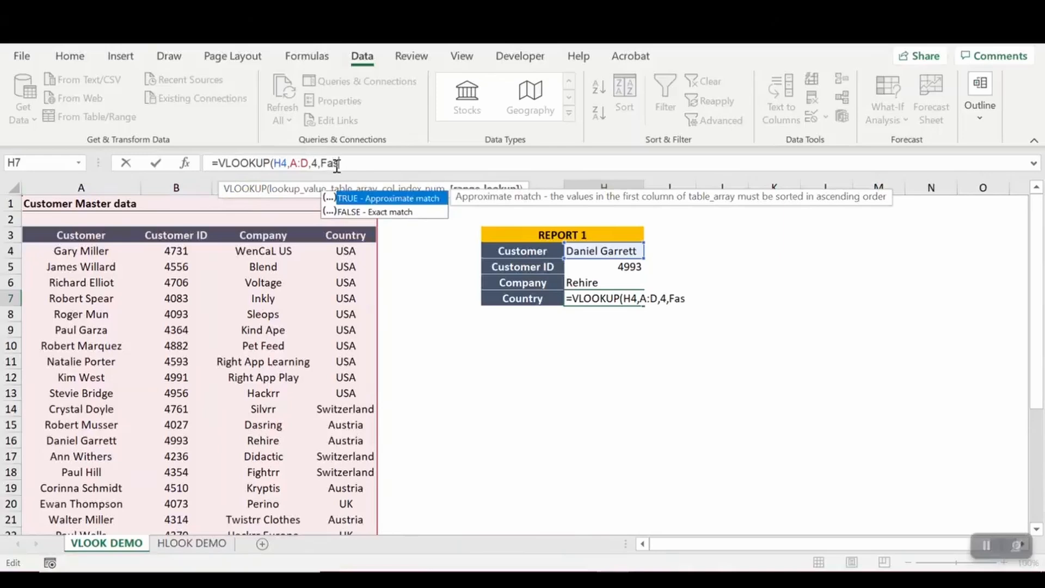
text(lse)
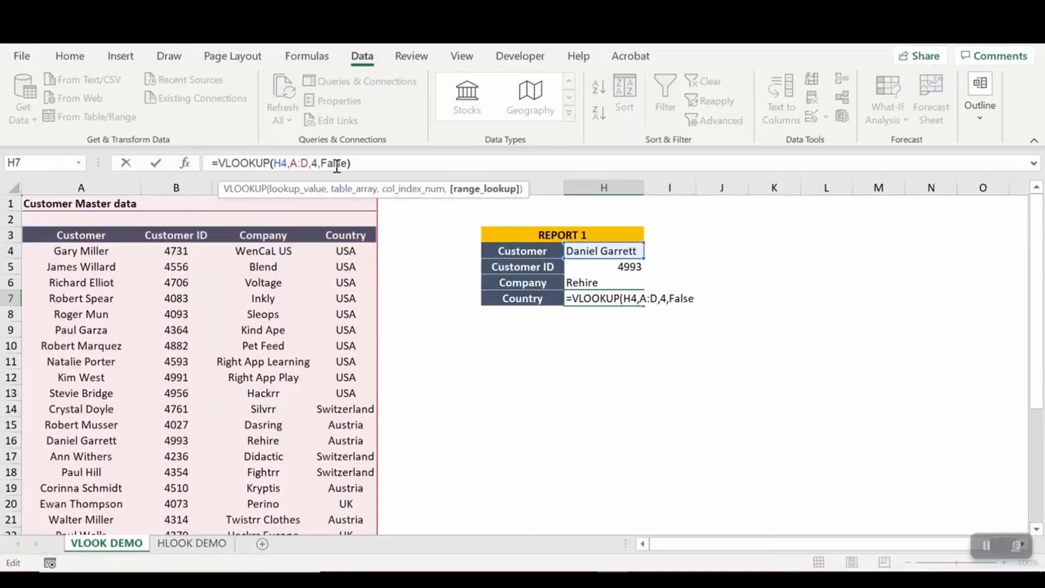
text())
key(Return)
- Center-align the REPORT 1 values in H4:H7
key(Up)
key(Up)
drag(603, 299, 603, 251)
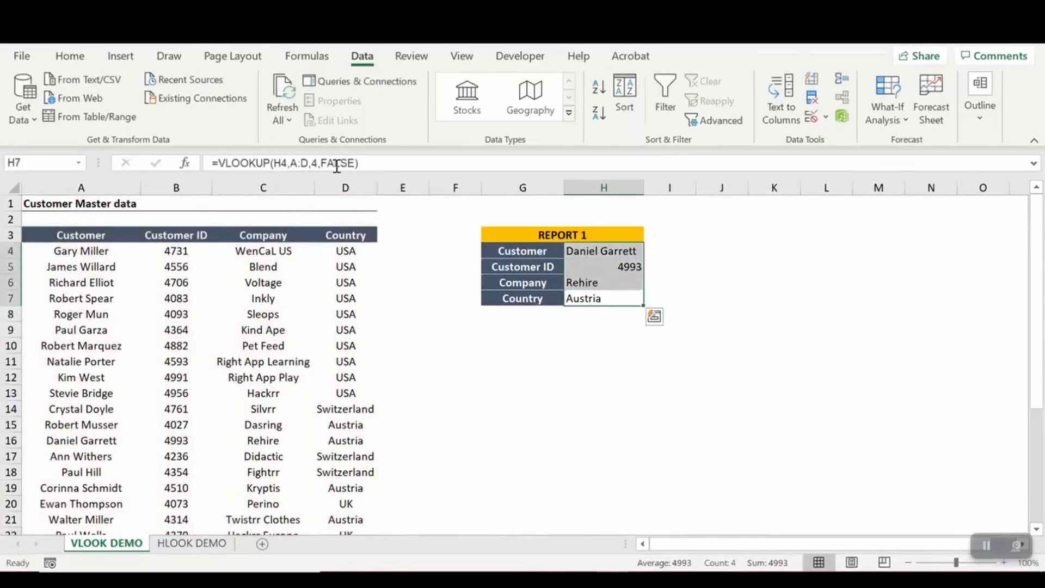
click(70, 56)
click(289, 114)
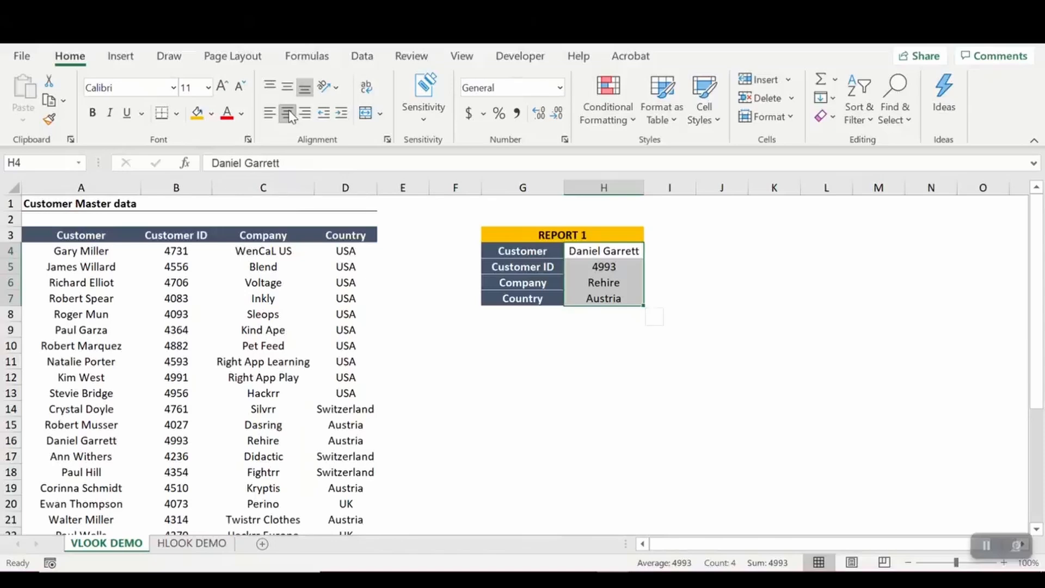
key(Up)
key(Down)
key(alt+Down)
key(Down)
key(Escape)
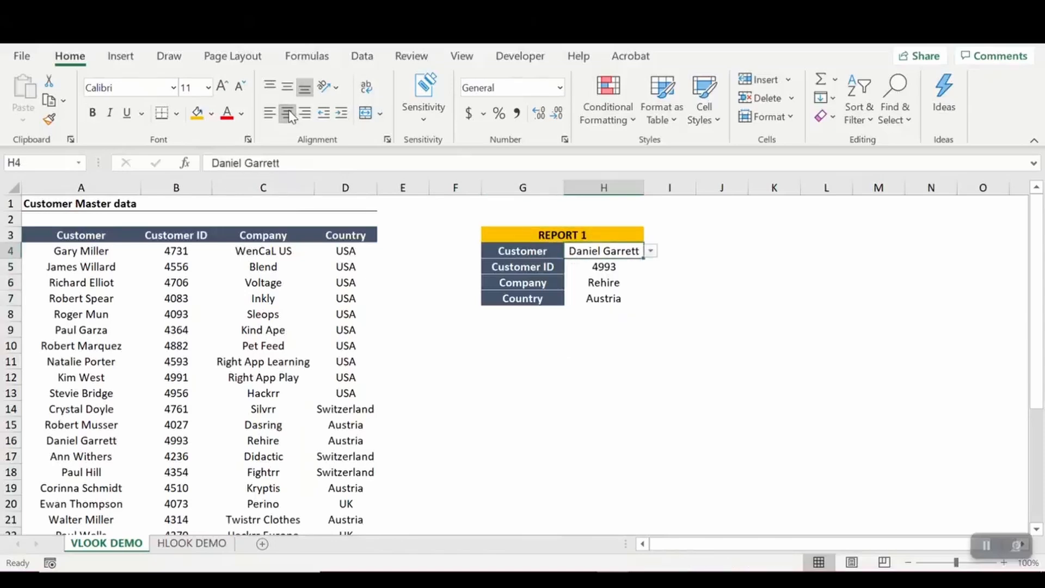
key(Left)
key(Right)
key(Right)
key(Up)
key(Left)
key(shift+Down)
key(shift+Down)
key(shift+Down)
key(shift+Down)
key(shift+Down)
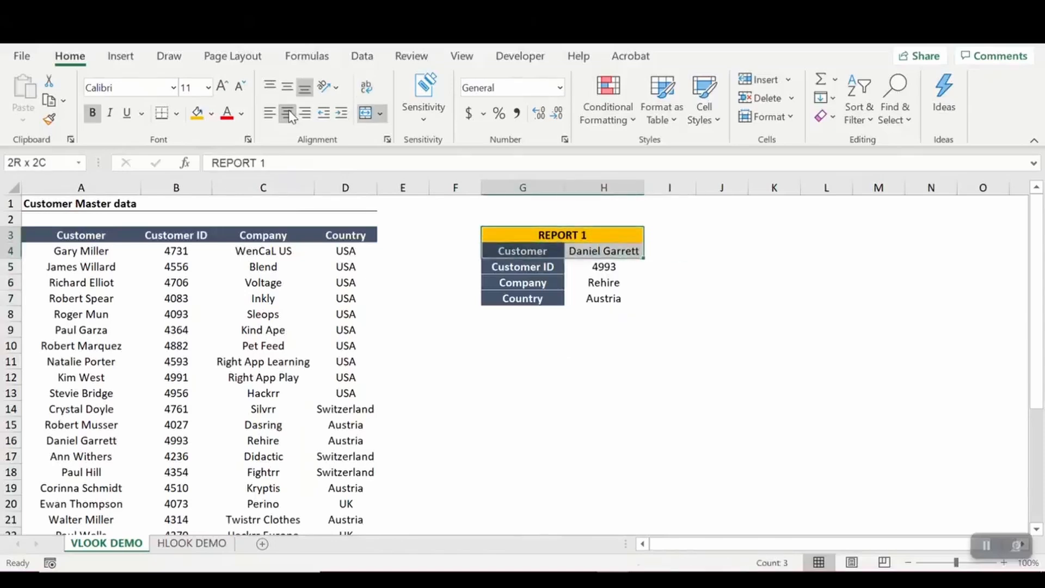
key(Up)
key(Down)
key(Down)
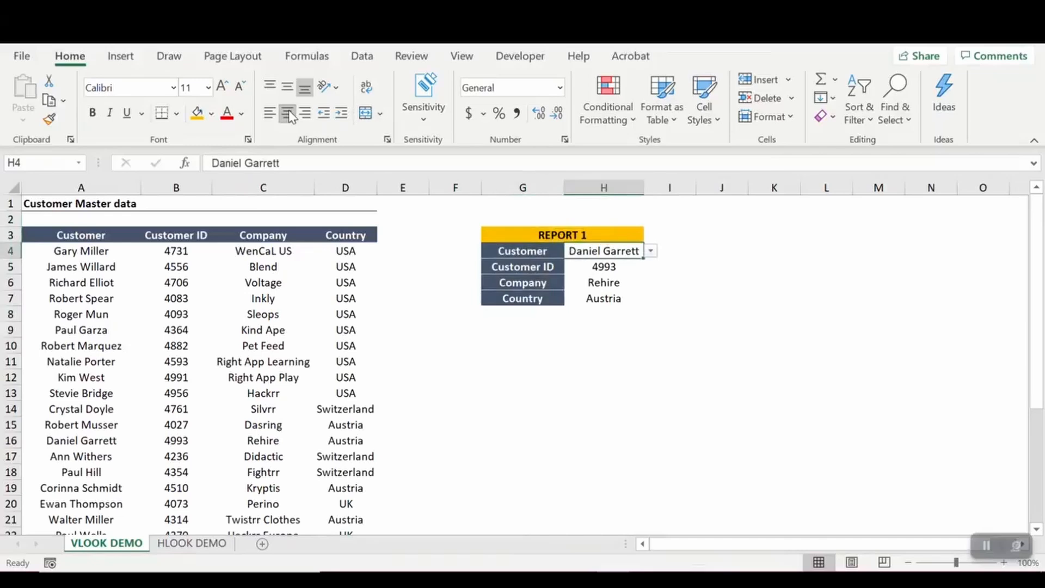
- Choose several different customers in turn from the H4 dropdown to test the report's lookup formulas
key(alt+Down)
key(Down)
key(Down)
key(Down)
key(Return)
key(alt+Down)
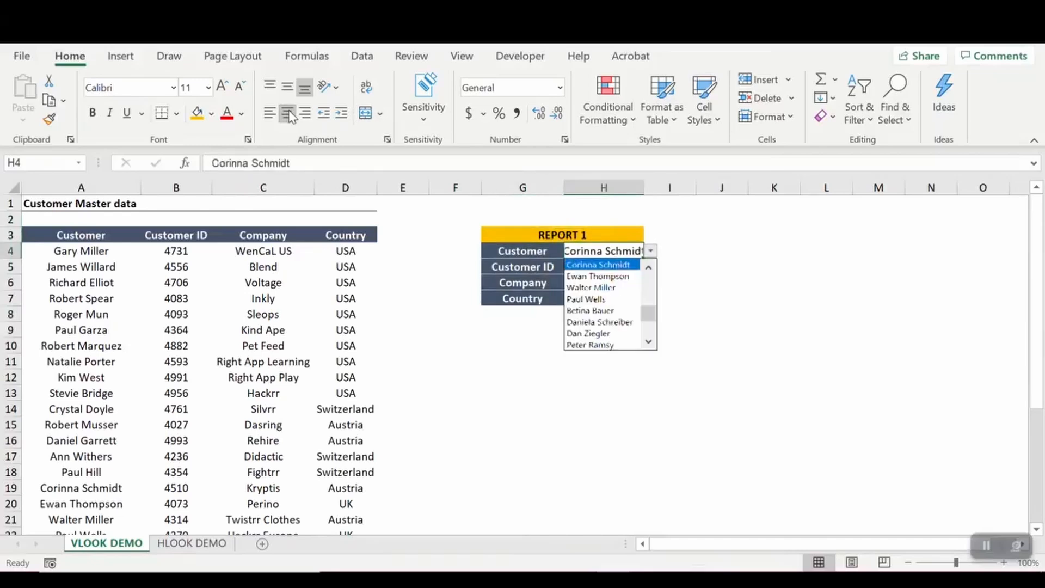
key(Down)
key(Down)
key(Down)
key(Return)
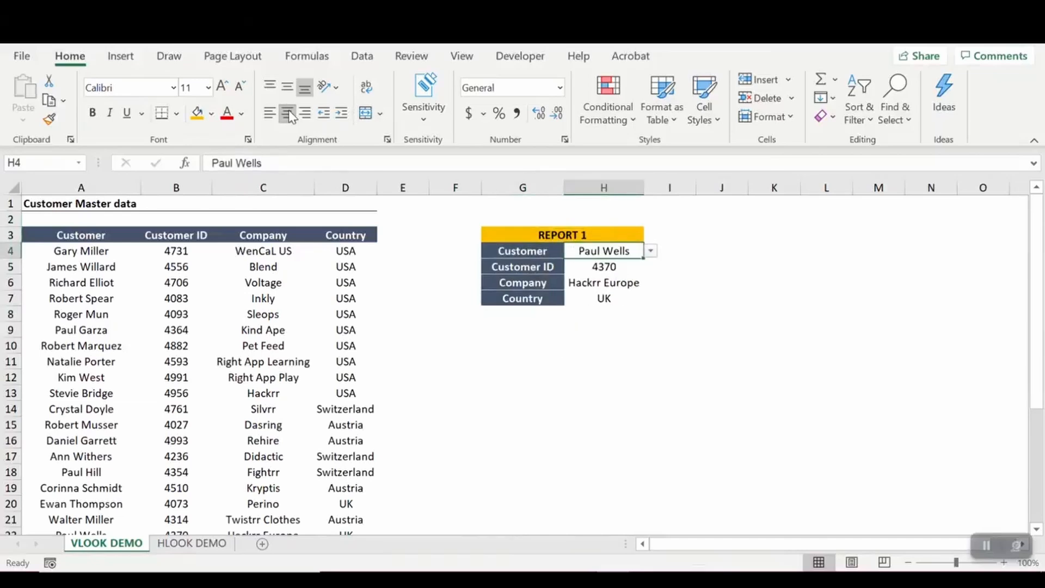
key(alt+Down)
key(Down)
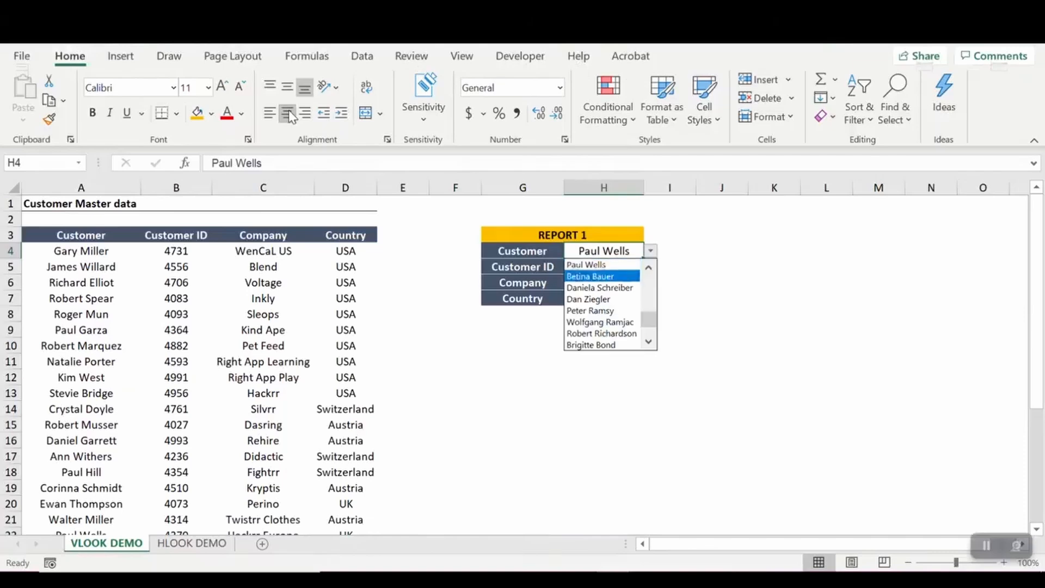
key(Down)
key(Down)
key(Return)
key(alt+Down)
key(Down)
key(Down)
key(Down)
key(Return)
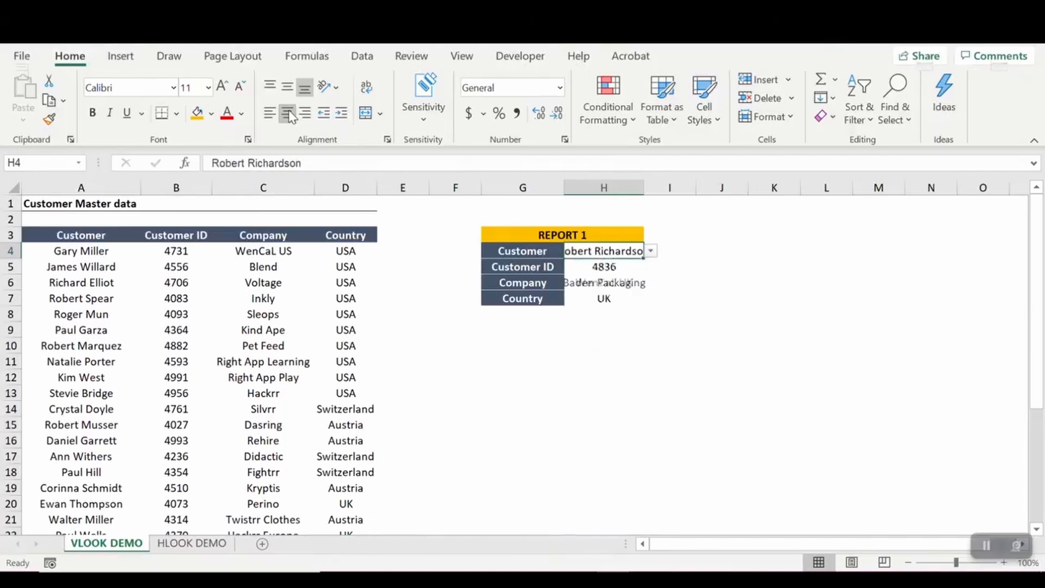
key(alt+Down)
key(Down)
key(Down)
key(Down)
key(Return)
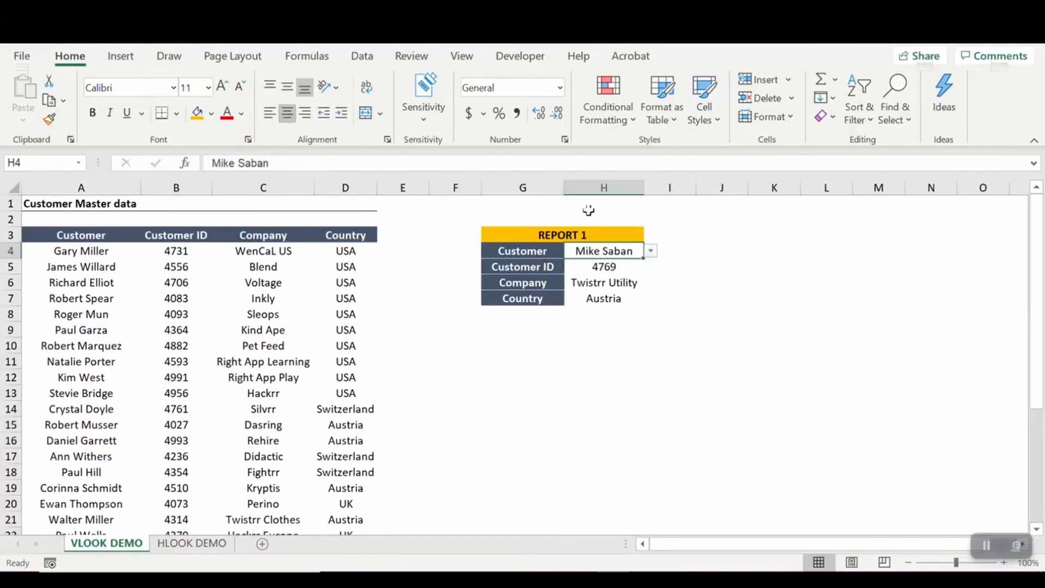
- Widen column H to fit the longer report entries and choose another customer from the H4 dropdown
drag(645, 189, 688, 189)
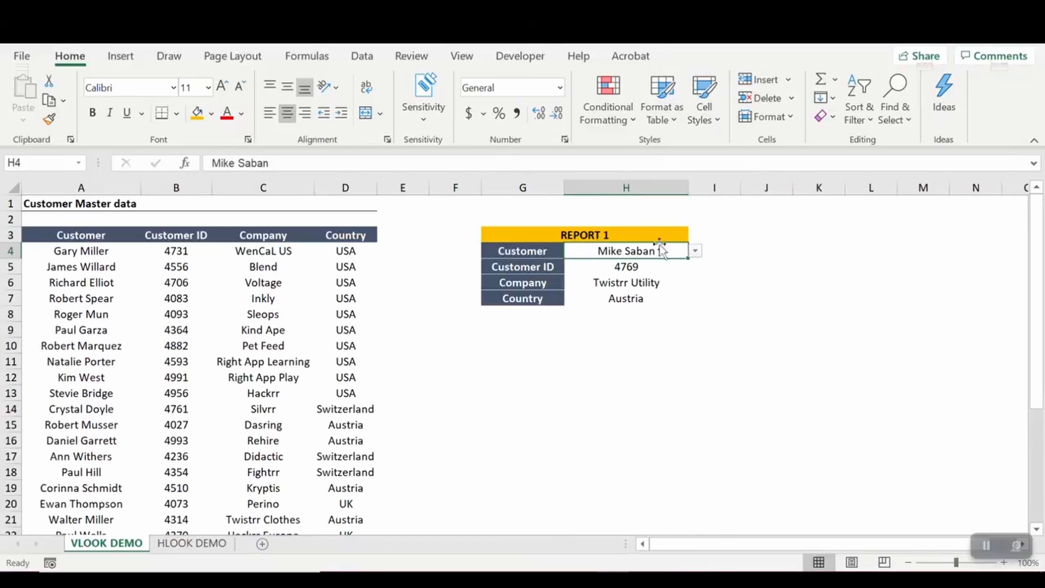
click(636, 282)
key(Up)
key(Up)
key(alt+Down)
key(Down)
key(Down)
key(Down)
key(Down)
key(Return)
key(alt+Down)
key(Down)
key(Down)
key(Down)
key(Down)
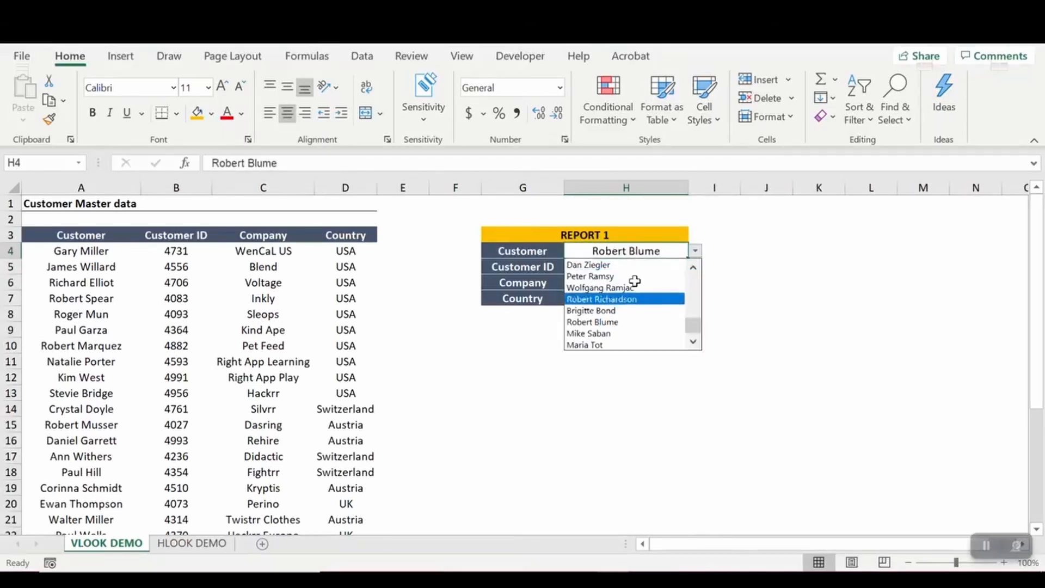
key(Return)
- Examine the Customer, Customer ID and Company columns of the master table one by one
key(Left)
key(Left)
key(Left)
key(Left)
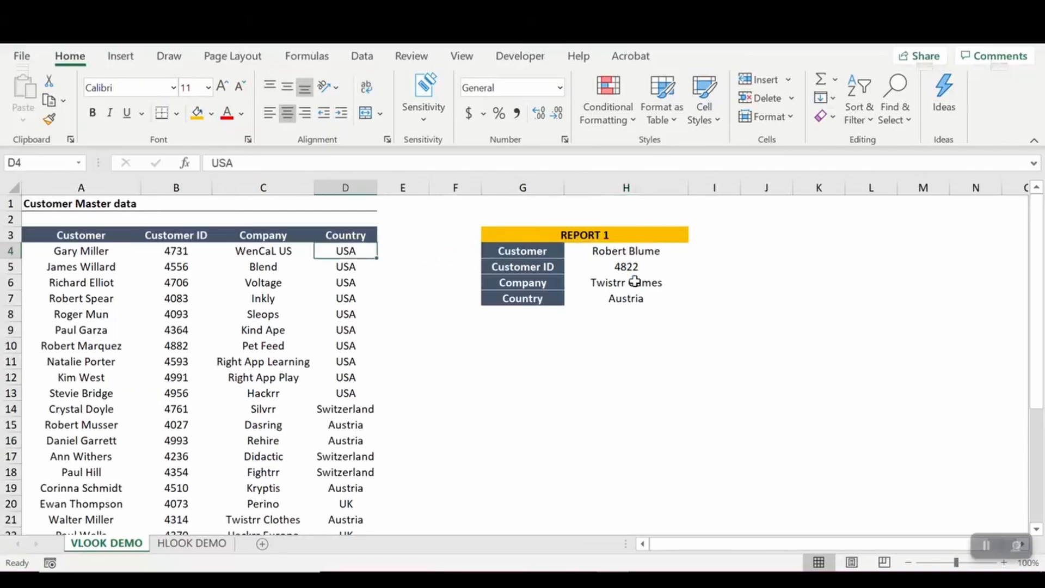
click(116, 187)
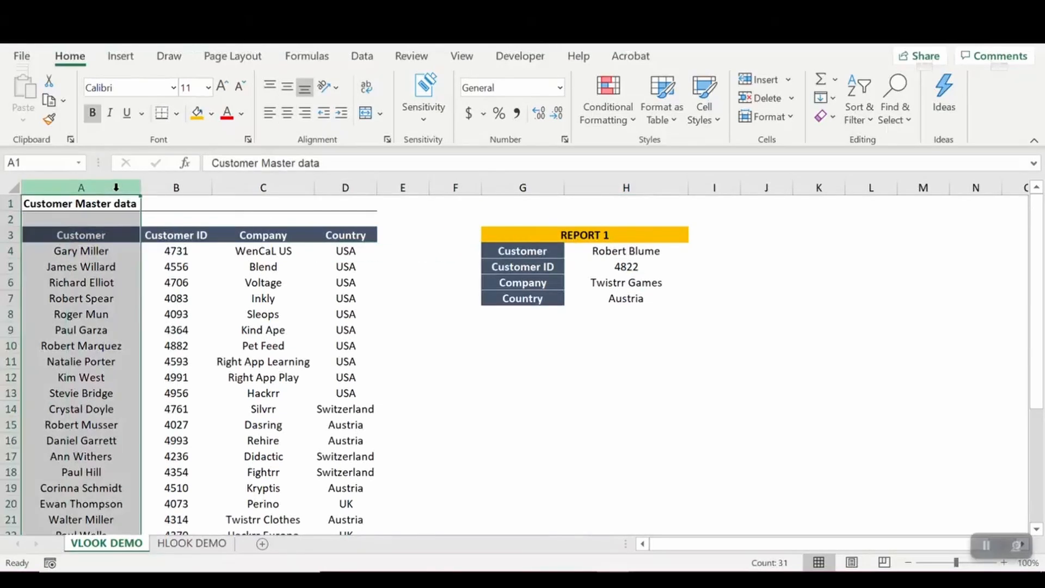
click(180, 183)
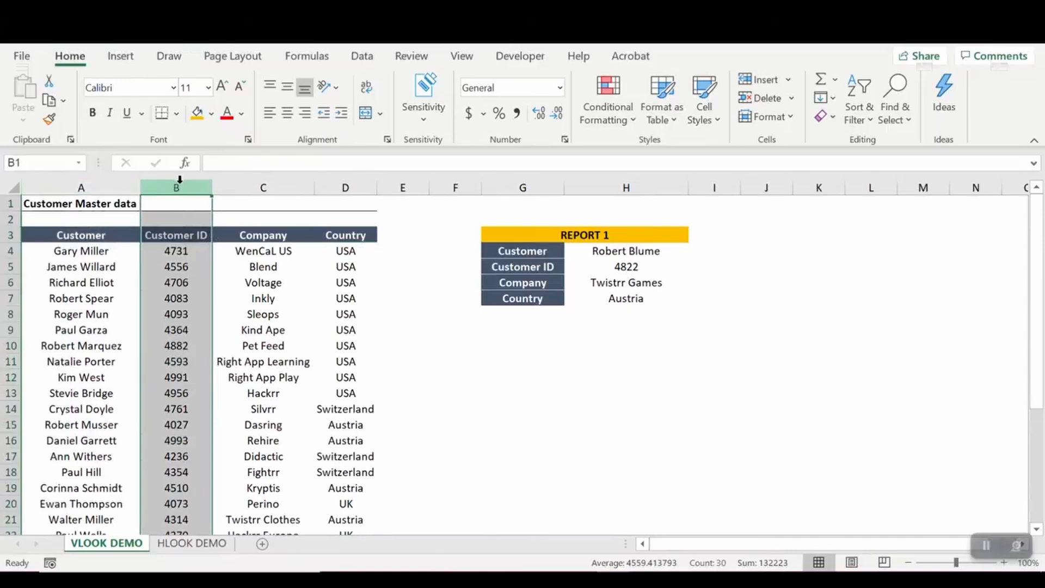
click(242, 186)
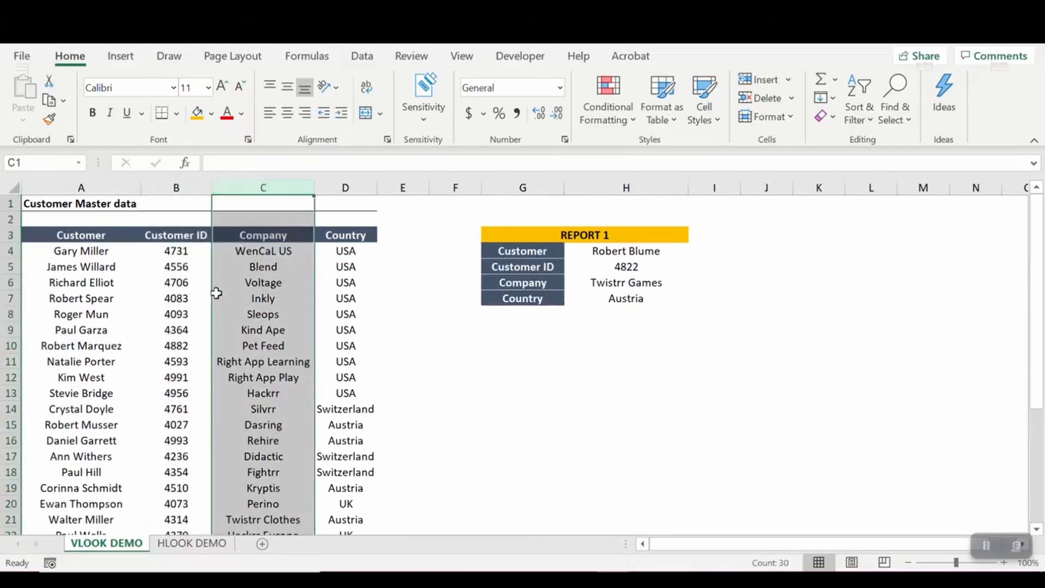
click(182, 364)
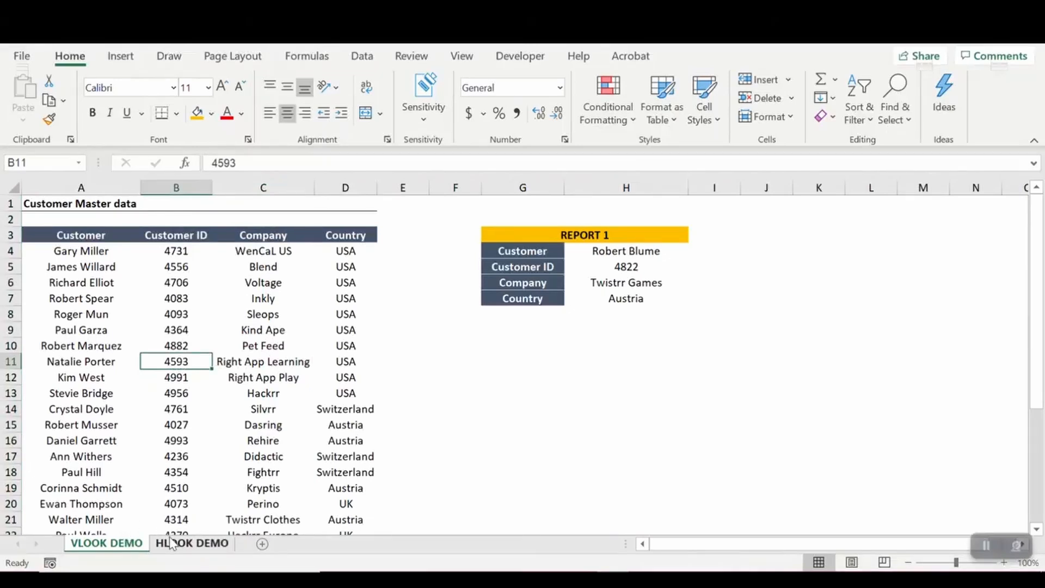
- Copy the whole customer table A3:D32 with its headers and go to cell A2 on the HLOOK DEMO sheet
click(163, 326)
key(Up)
key(Up)
key(Up)
key(Up)
key(Up)
key(Up)
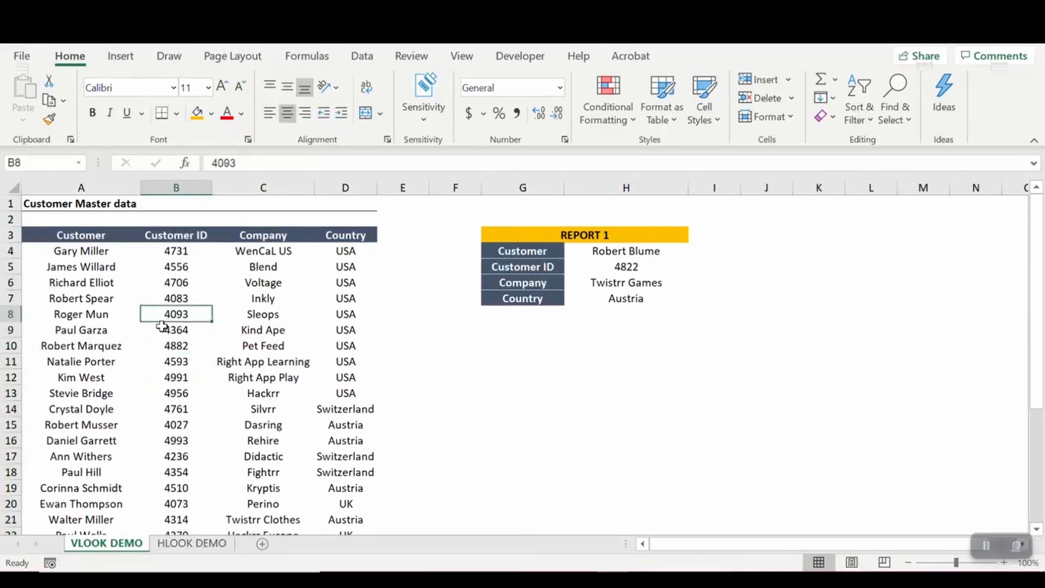
key(Left)
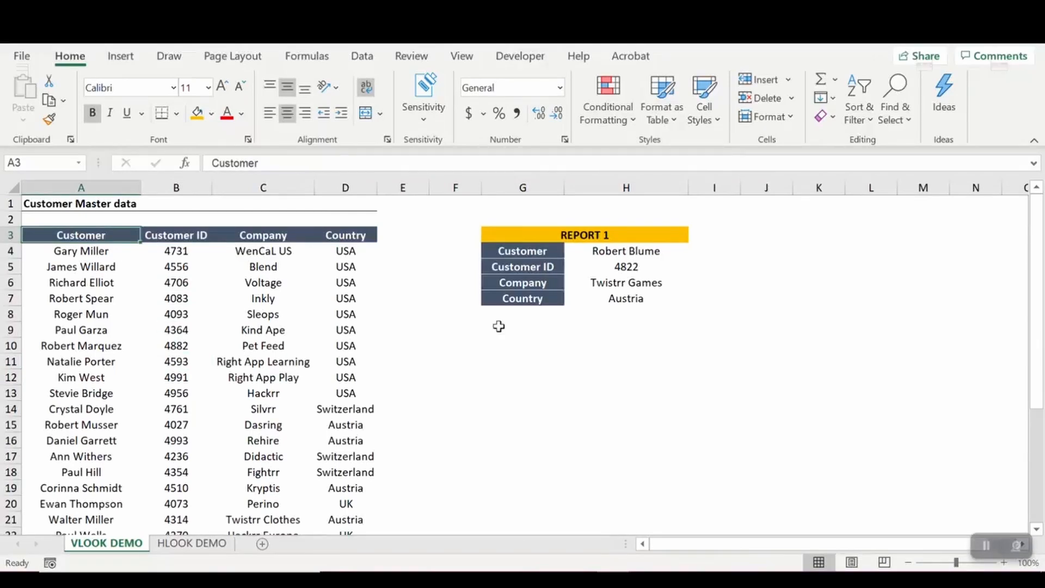
key(ctrl+shift+Right)
key(ctrl+shift+Down)
key(ctrl+c)
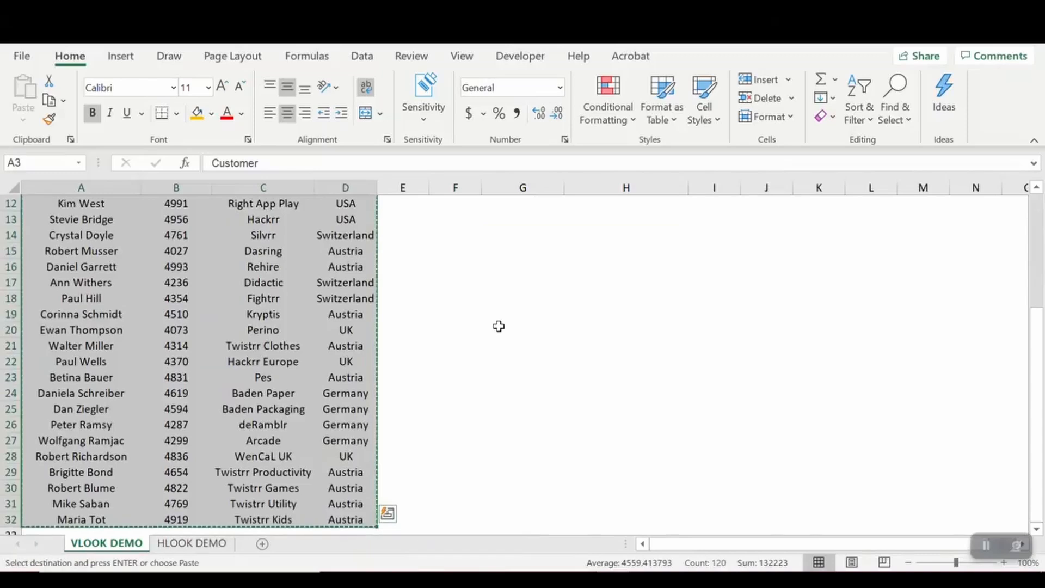
click(183, 544)
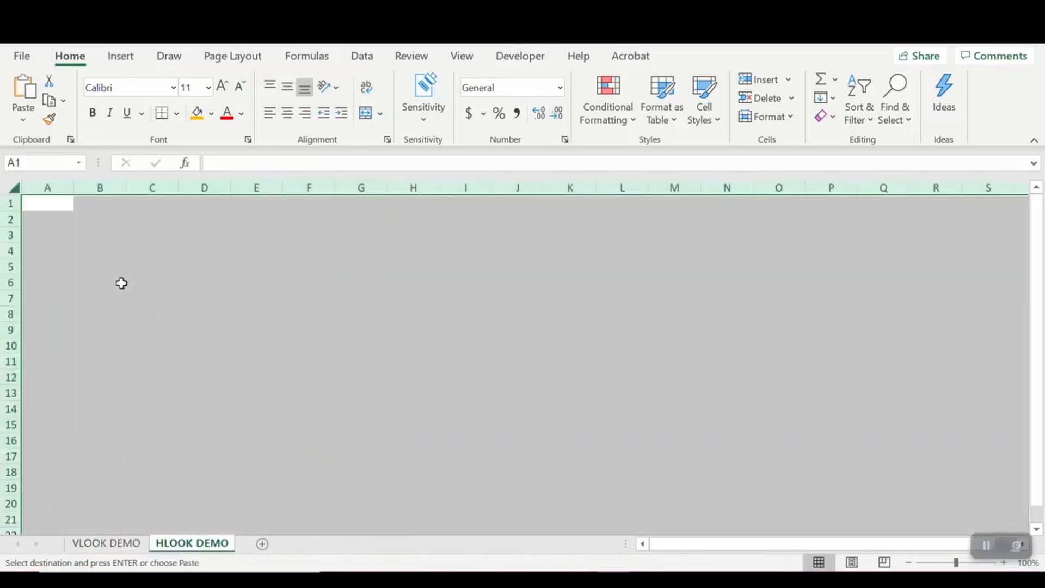
click(46, 217)
- Try pasting the copied table at A2 as transposed values only, and clear the pasted cells
right_click(45, 216)
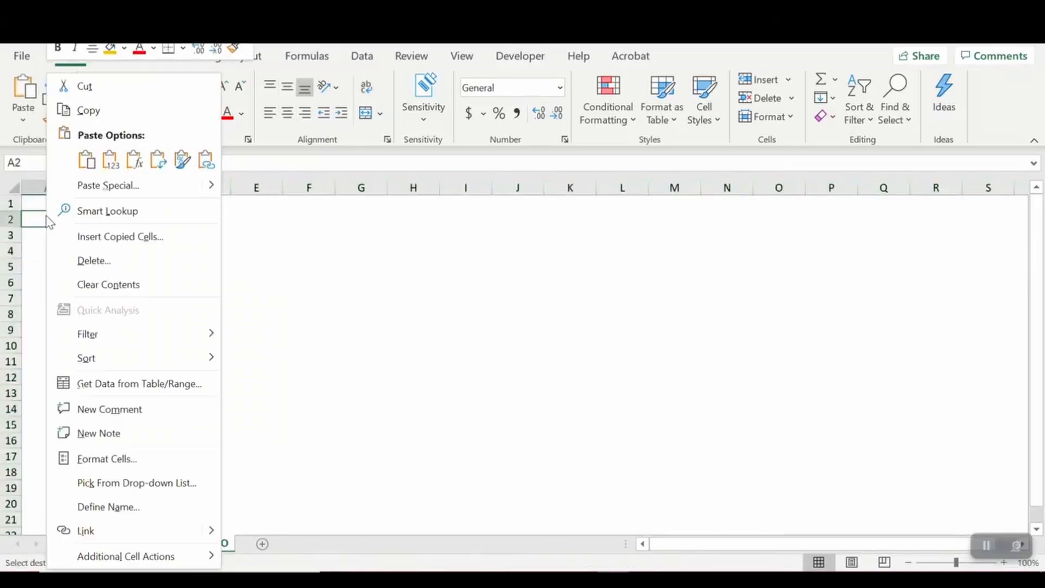
click(129, 192)
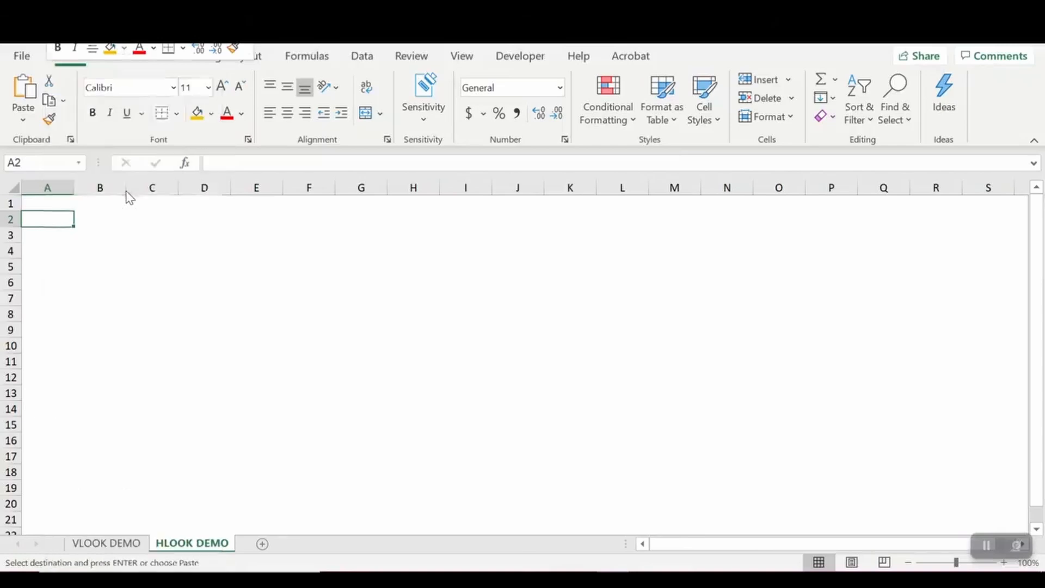
click(38, 125)
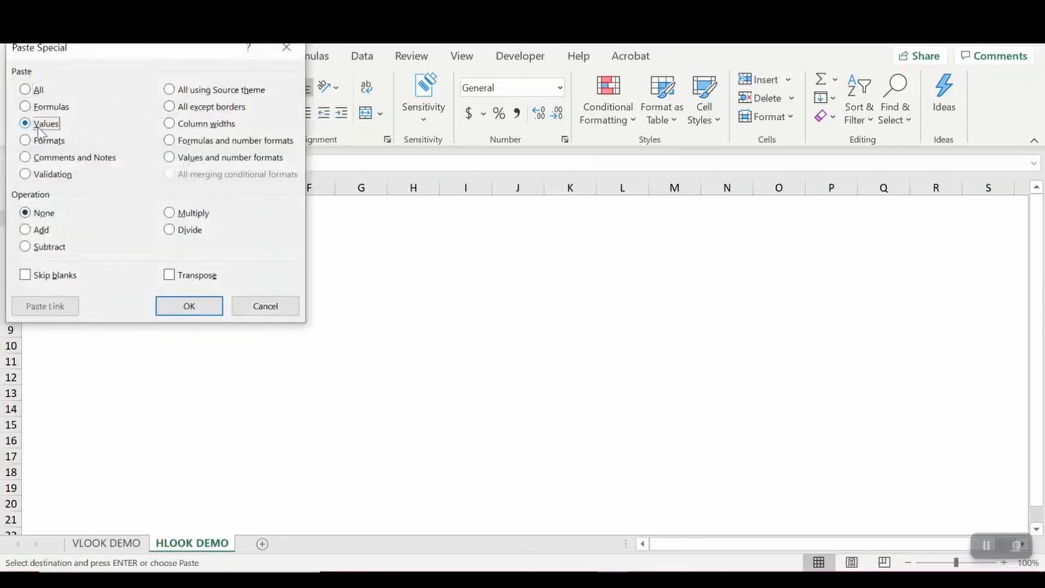
click(175, 276)
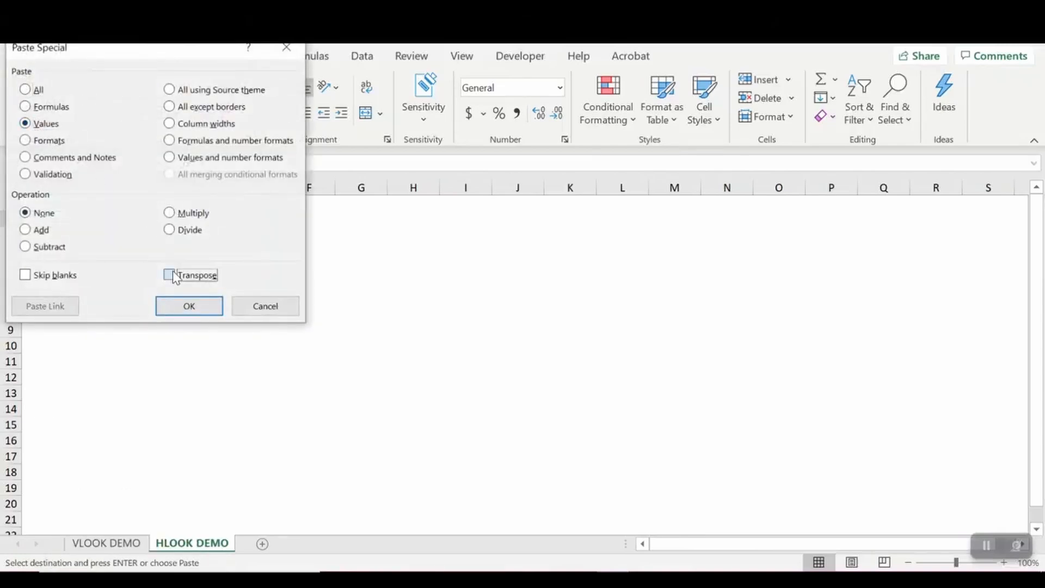
click(189, 306)
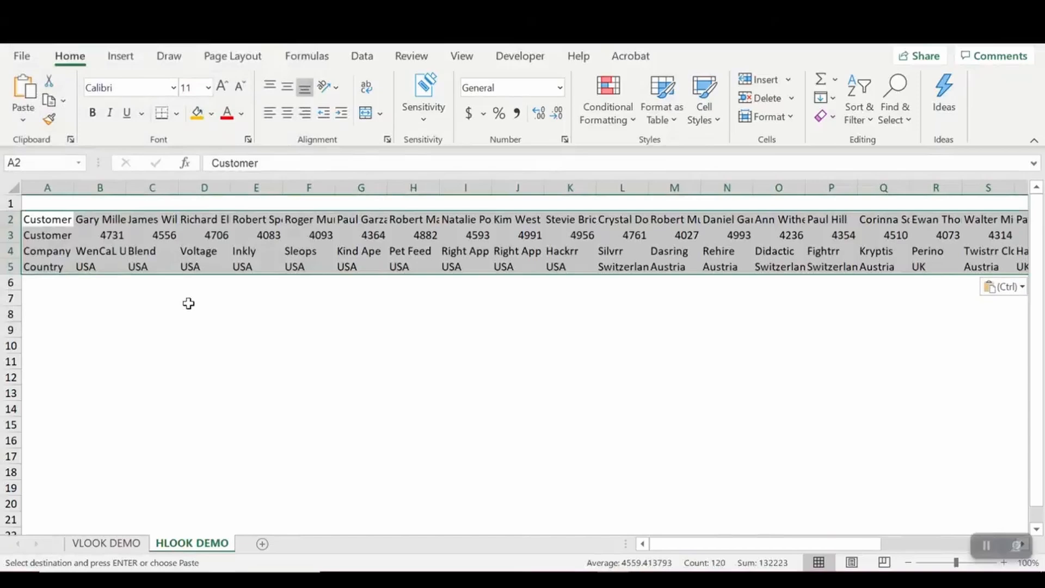
key(Delete)
- Paste the copied table at A2 using Paste Special with All and Transpose, keeping its formatting
key(ctrl+alt+v)
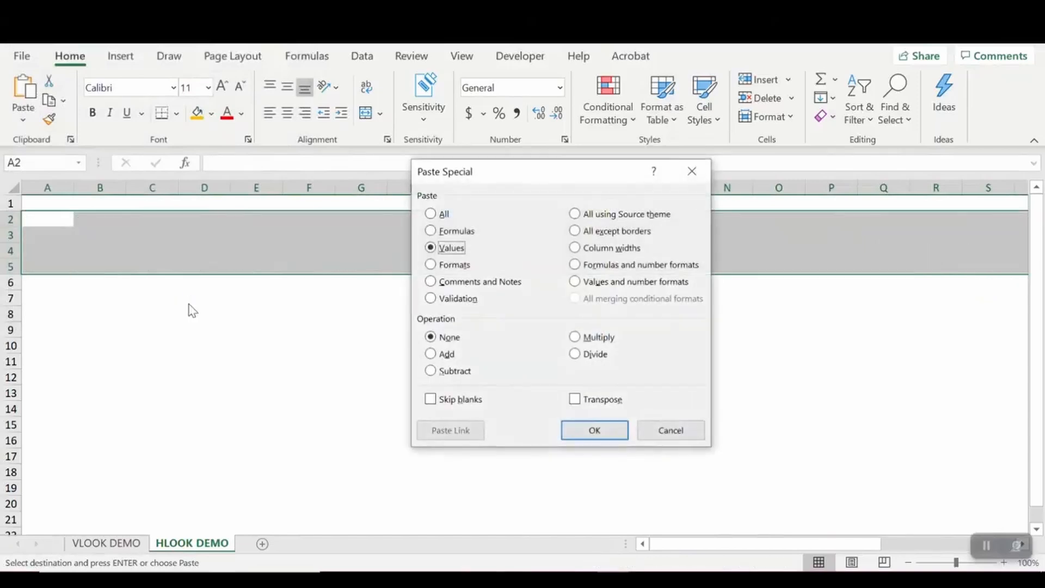
key(t)
key(f)
key(a)
click(575, 399)
click(583, 431)
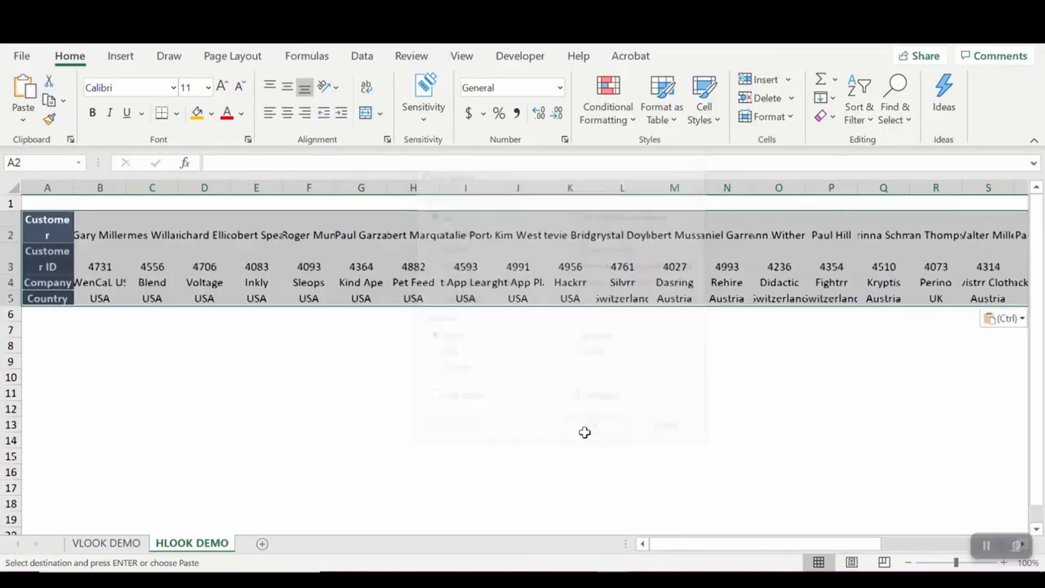
- End the copy mode and autofit the width of all columns on the HLOOK DEMO sheet
key(Escape)
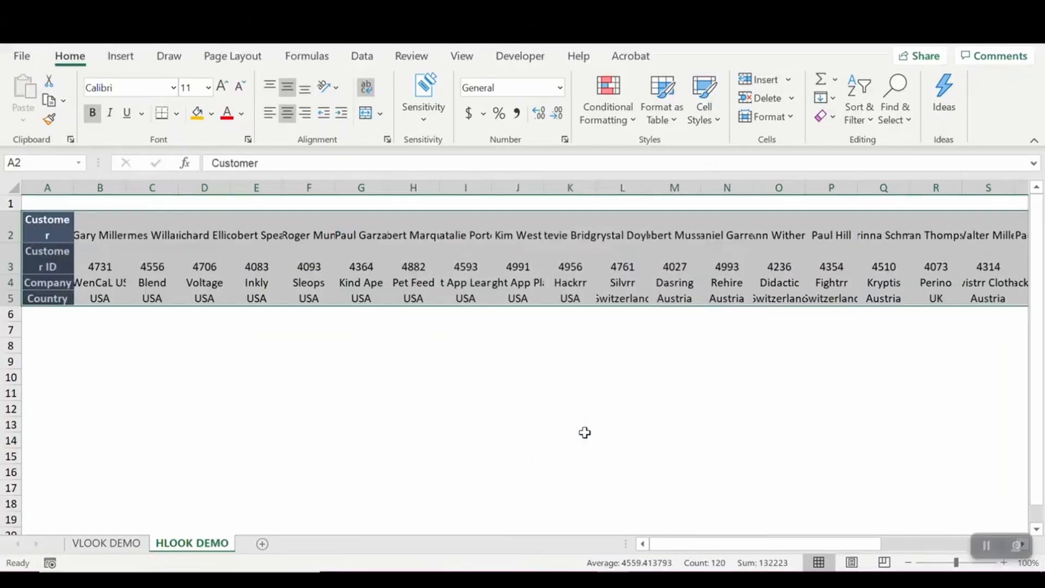
click(14, 187)
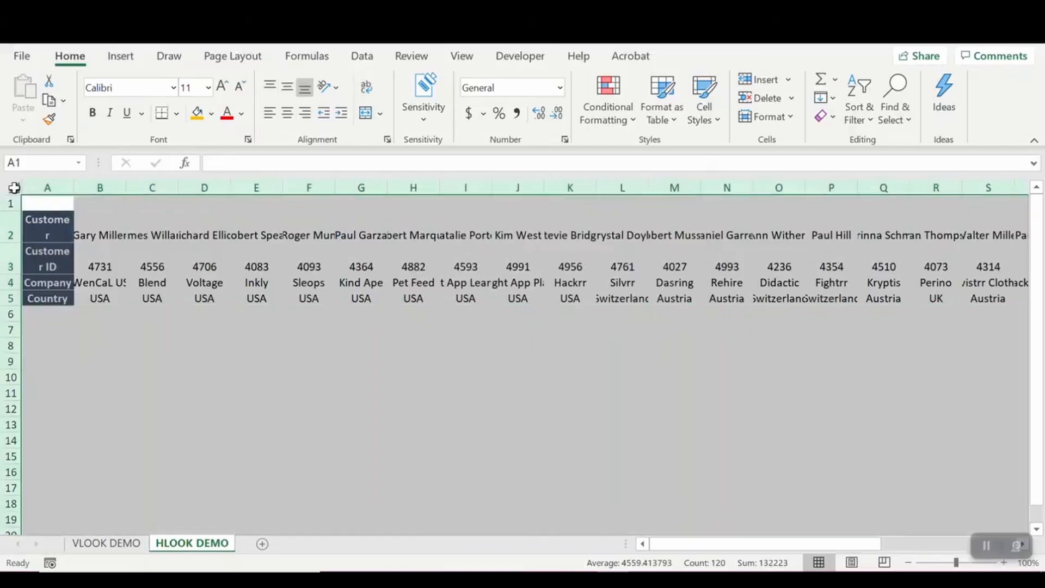
double_click(75, 187)
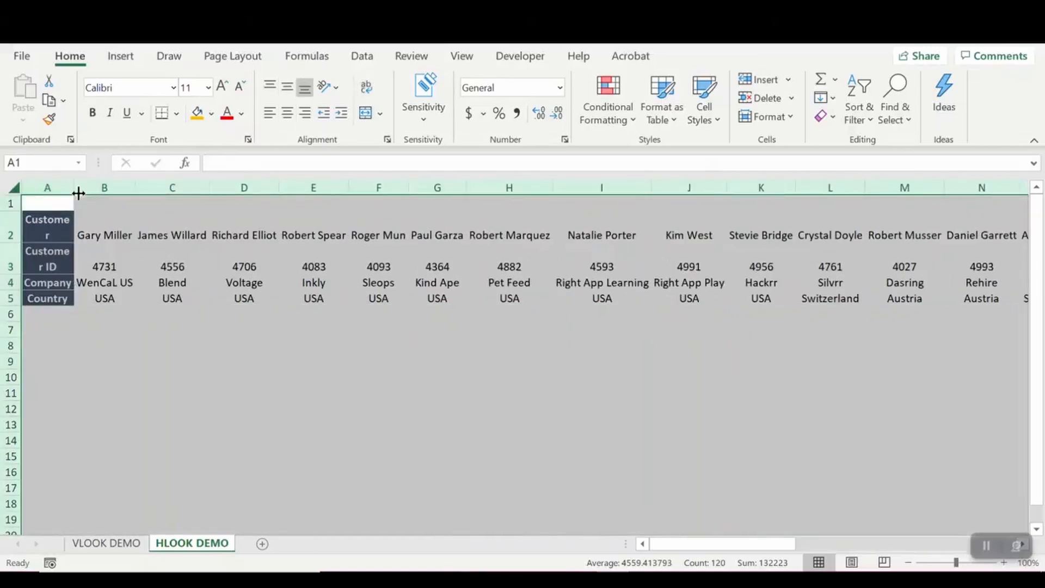
- Compare the vertical master table on the VLOOK DEMO sheet with its transposed copy on the HLOOK DEMO sheet
click(107, 543)
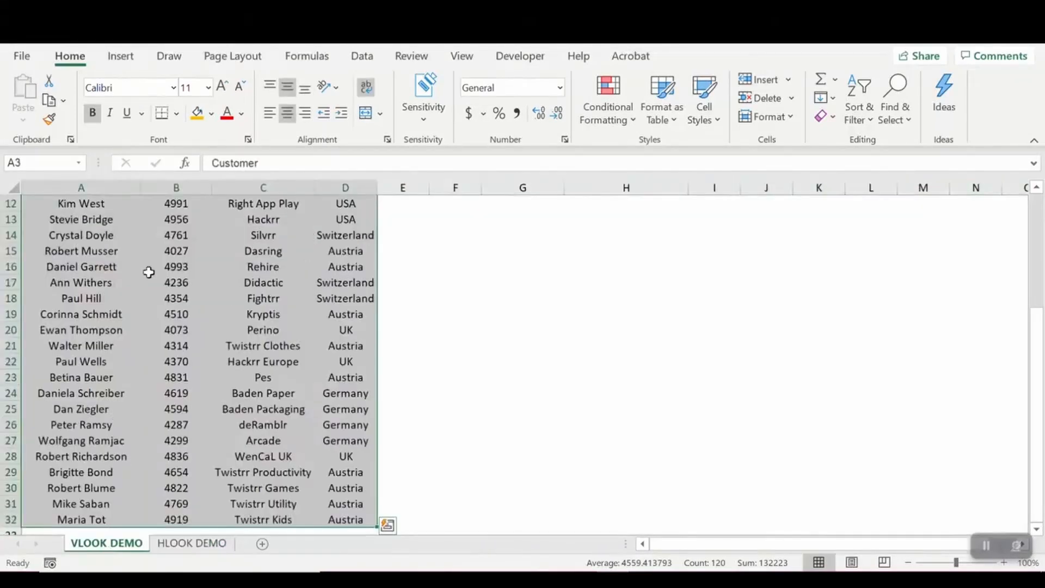
drag(1037, 430, 1039, 204)
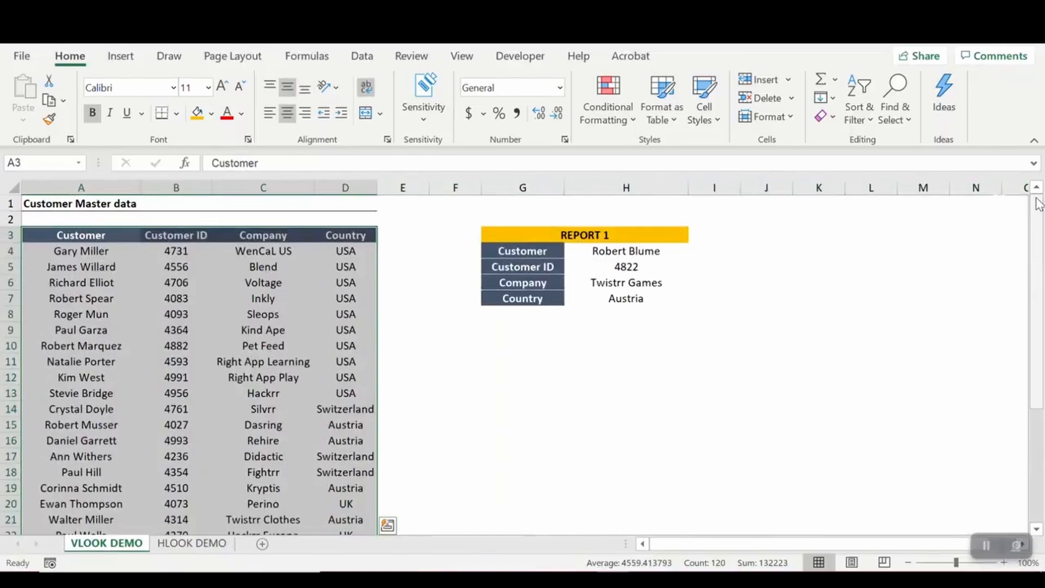
click(189, 543)
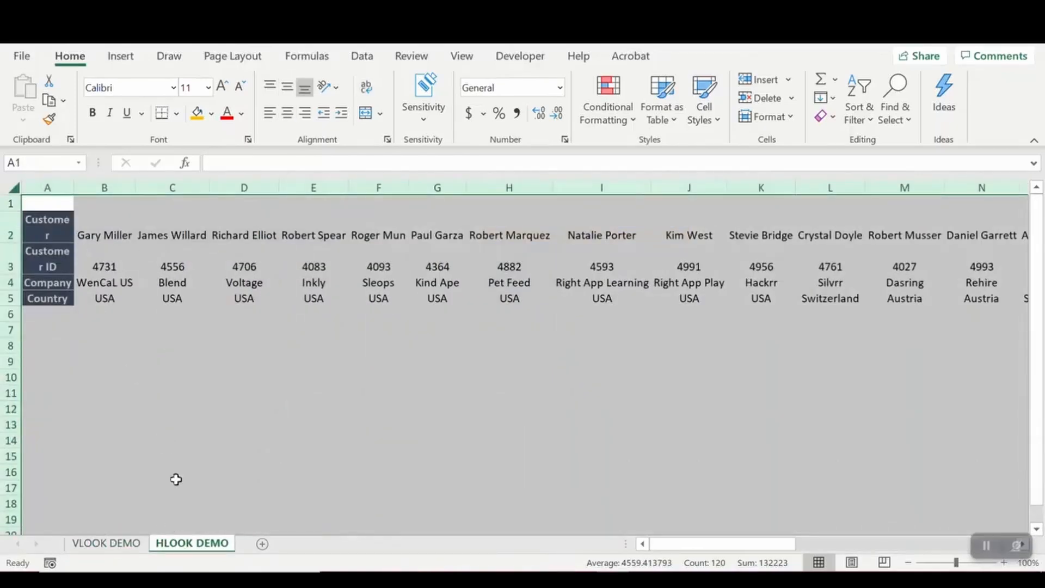
click(114, 540)
click(215, 544)
drag(9, 211, 9, 209)
click(79, 249)
click(38, 235)
key(Right)
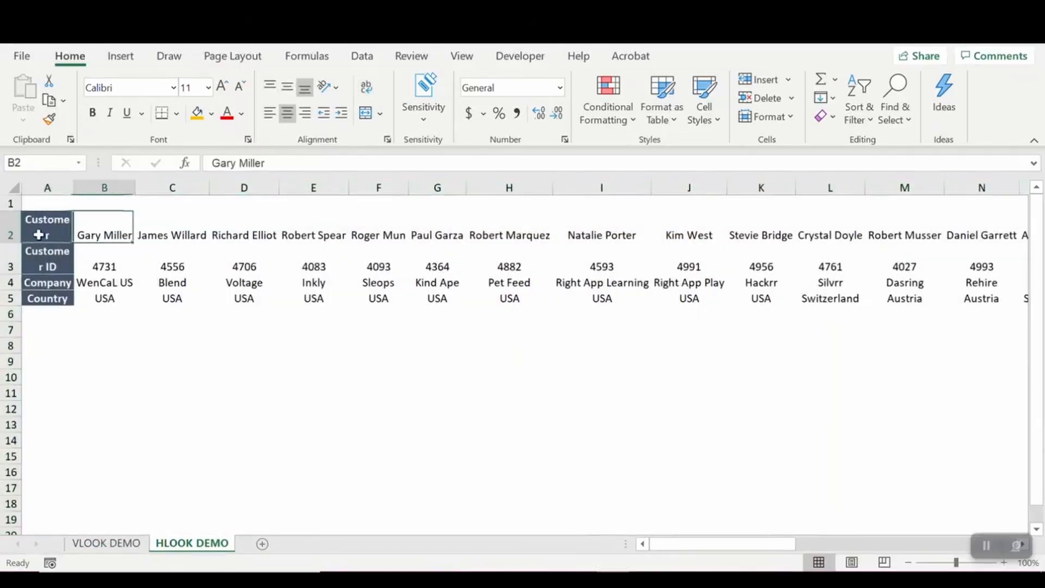
key(shift+space)
key(shift+Down)
key(shift+Down)
key(shift+Down)
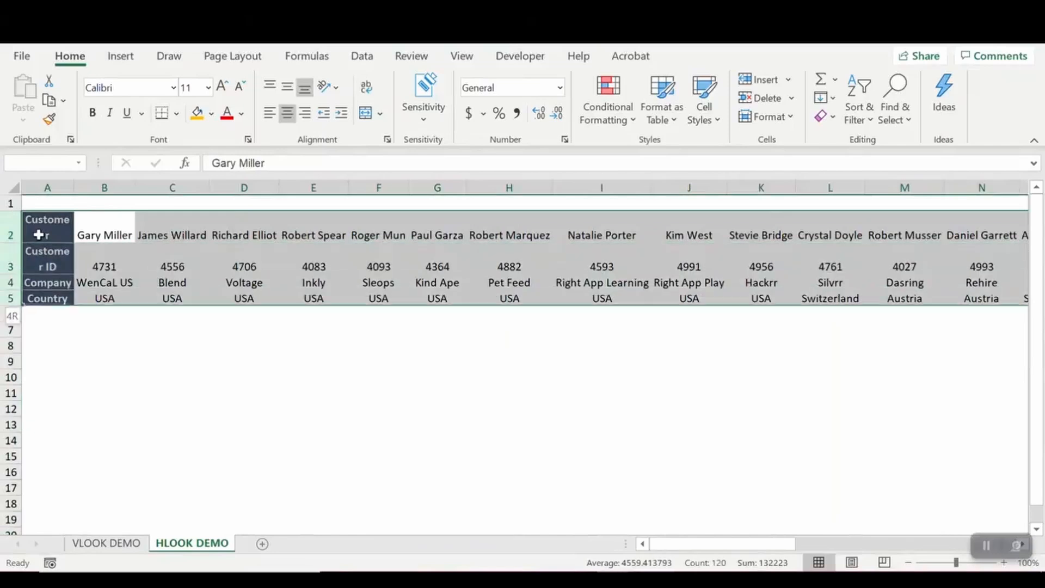
key(Up)
key(Down)
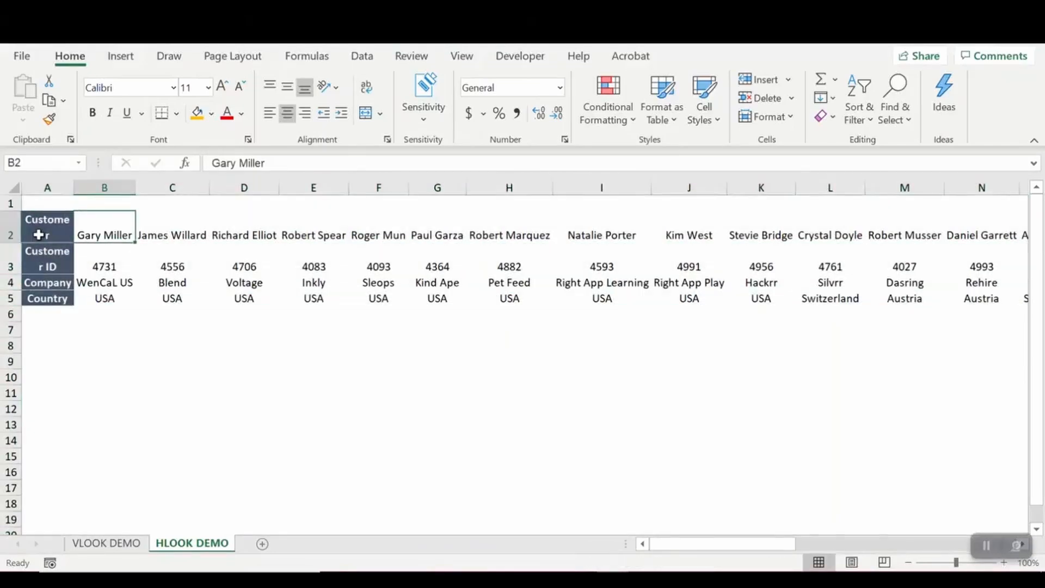
key(shift+Right)
key(shift+Right)
key(shift+Right)
key(shift+Right)
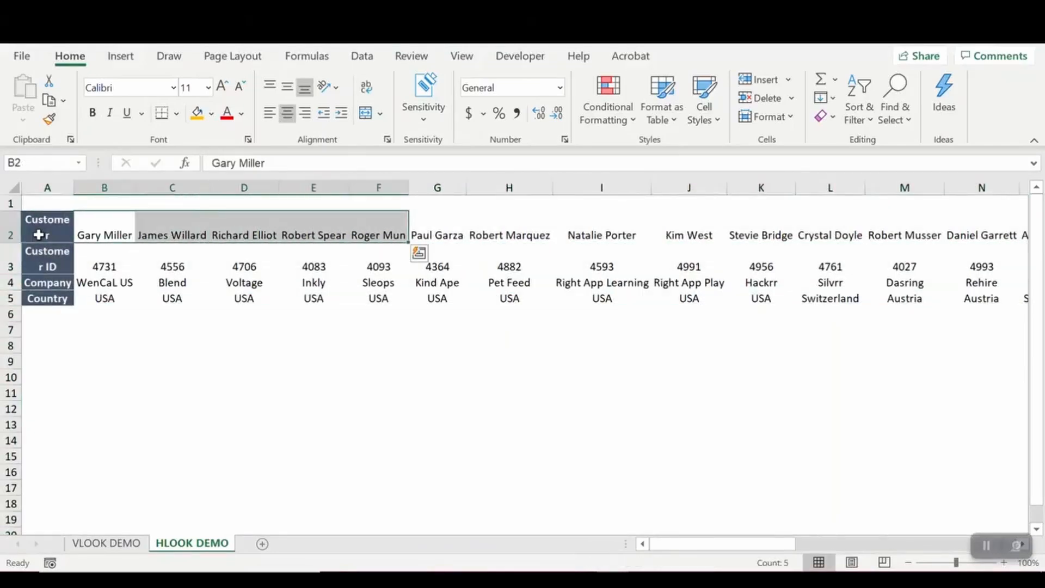
- Turn off text wrapping for the whole transposed table in rows 2 to 5 and autofit the column widths again
click(38, 234)
key(ctrl+shift+Right)
key(shift+Down)
key(shift+Down)
key(shift+Down)
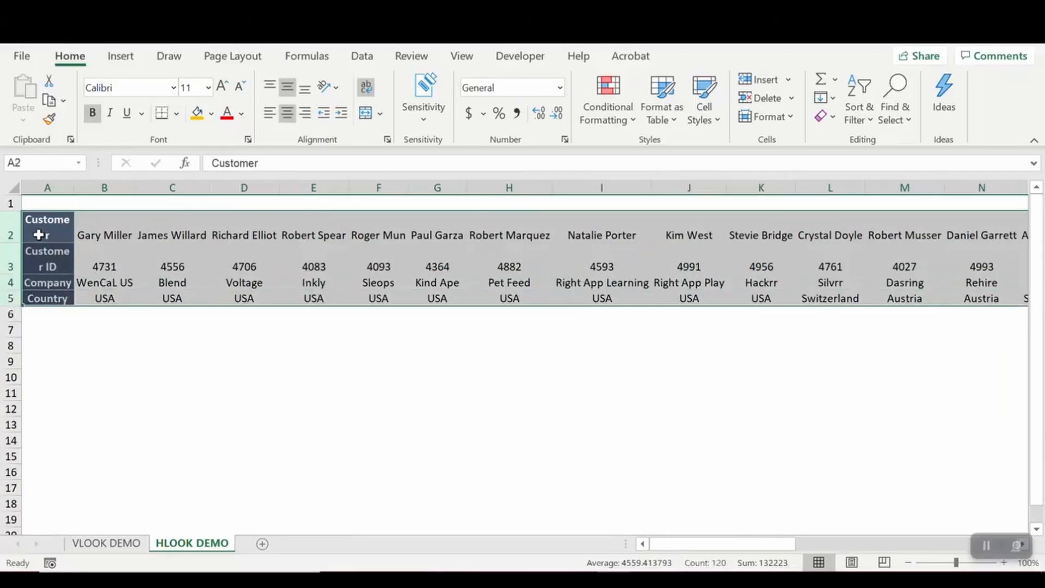
click(364, 89)
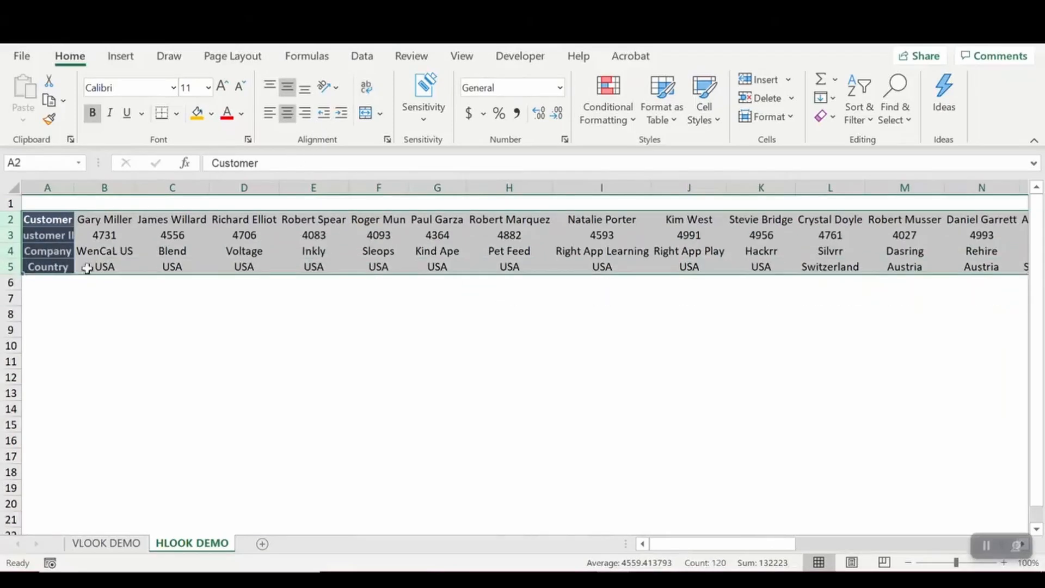
click(13, 189)
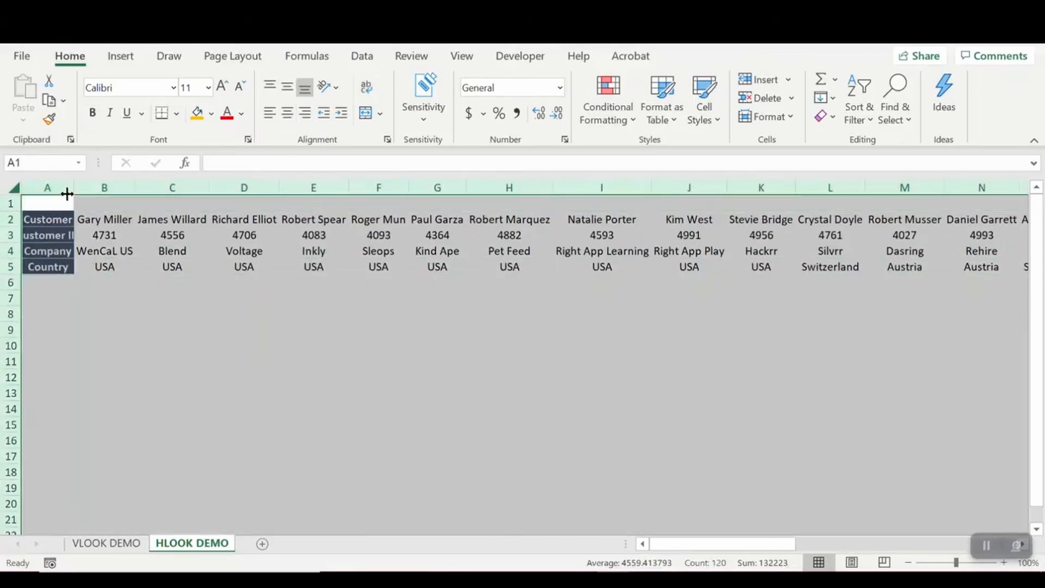
double_click(69, 192)
click(133, 267)
key(Up)
key(Up)
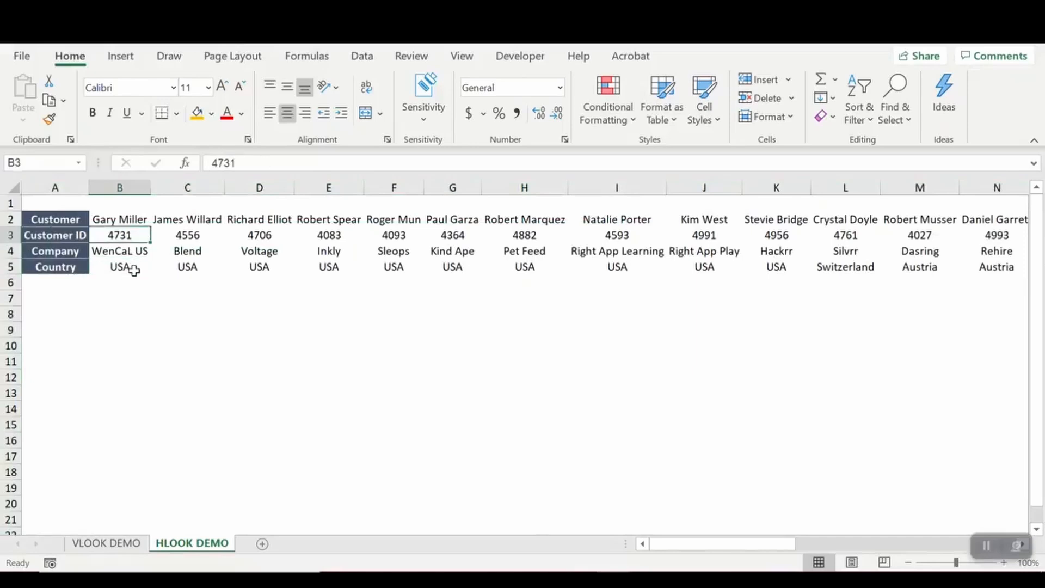
key(Left)
key(Up)
key(Right)
key(Left)
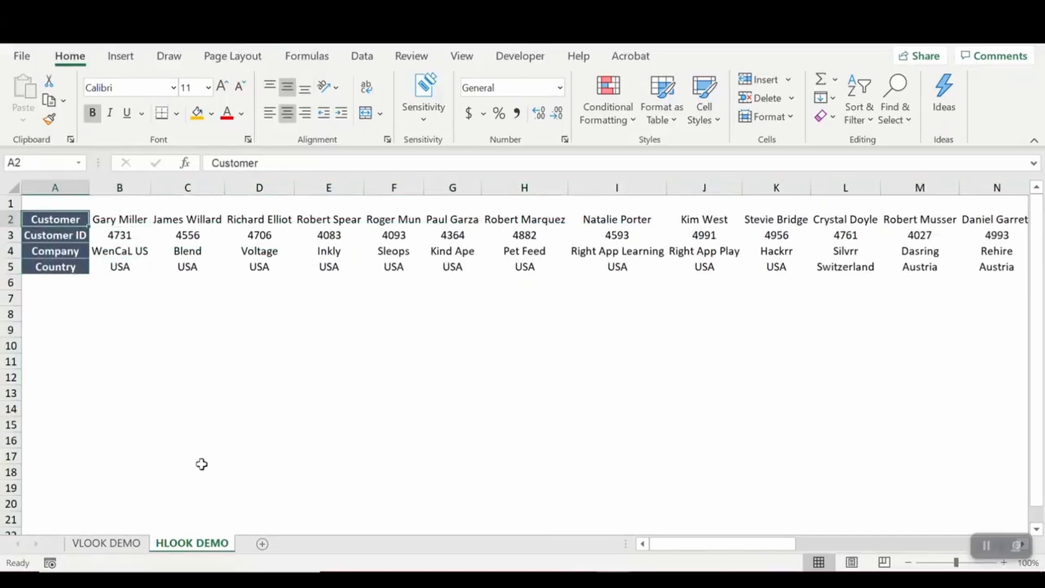
- Fill cells A9:B9 below the transposed table with orange-yellow, and merge and center them
key(Right)
key(Down)
key(Down)
key(Down)
key(Down)
key(Down)
key(Down)
key(Down)
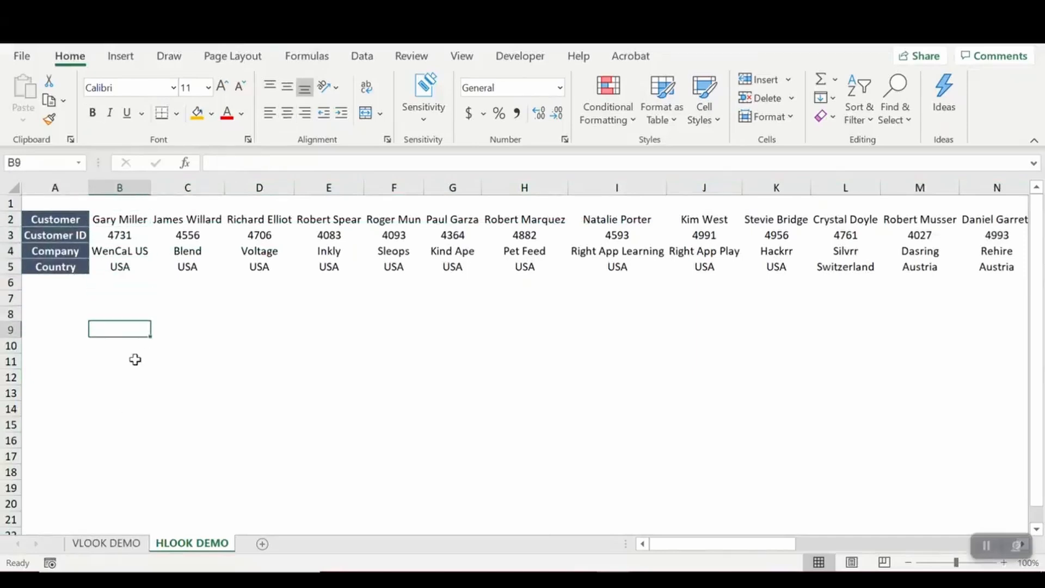
key(shift+Left)
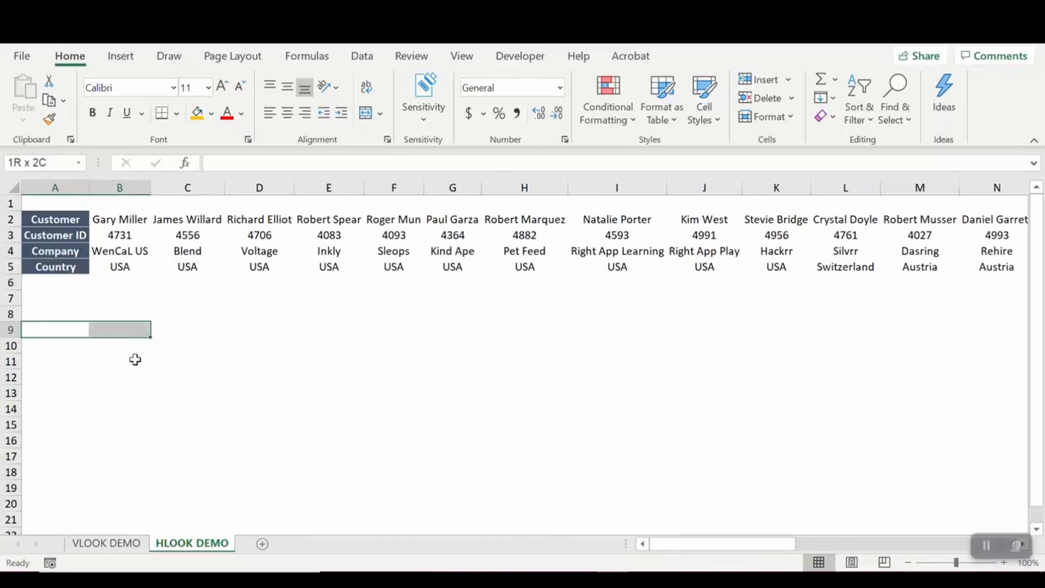
click(197, 114)
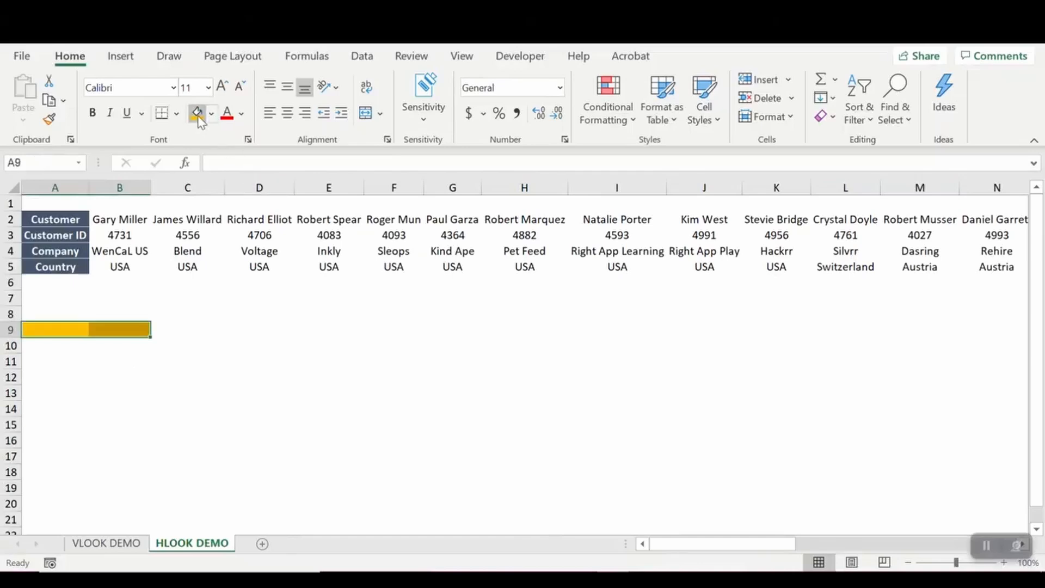
click(368, 117)
- Enter the title REPORT 2 in the merged cell A9 and make it bold
text(REPO)
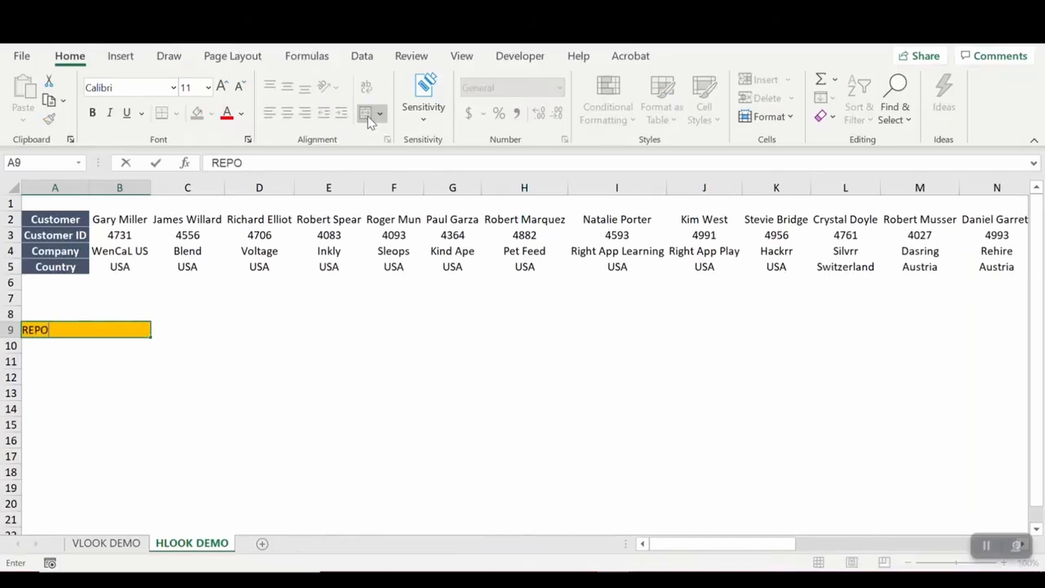
text(RT 2)
key(Return)
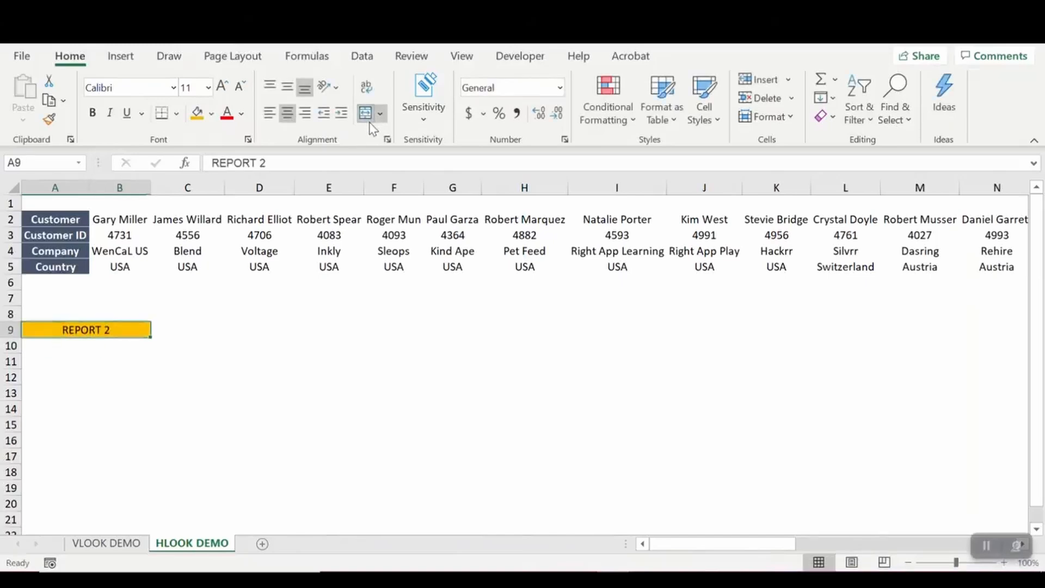
key(Up)
- Copy the row labels Customer, Customer ID, Company and Country from A2:A5
key(Up)
key(Up)
key(Up)
key(Up)
key(Up)
key(Up)
key(Up)
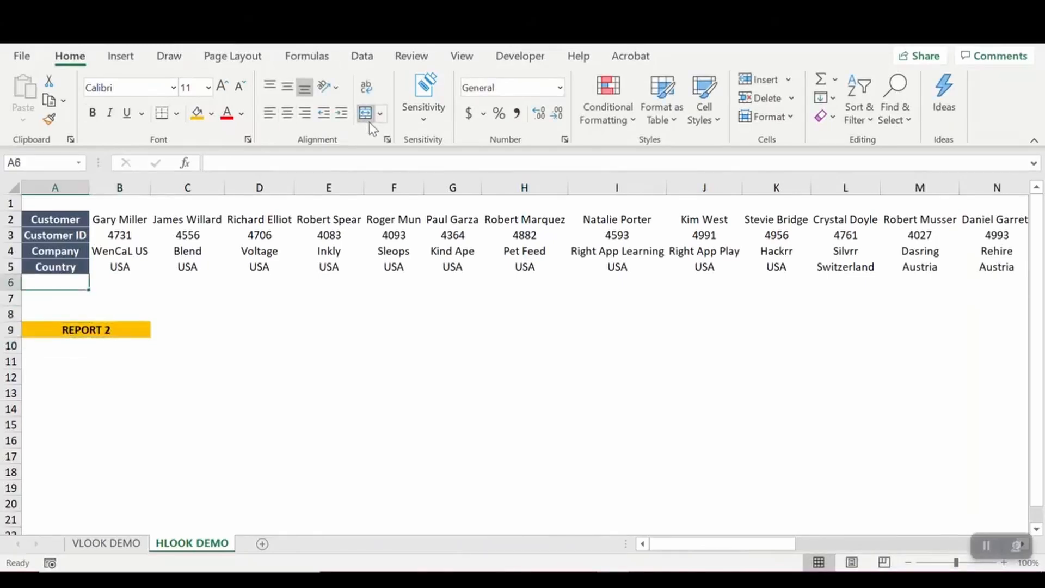
key(shift+Down)
key(shift+Down)
key(shift+Down)
key(ctrl+q)
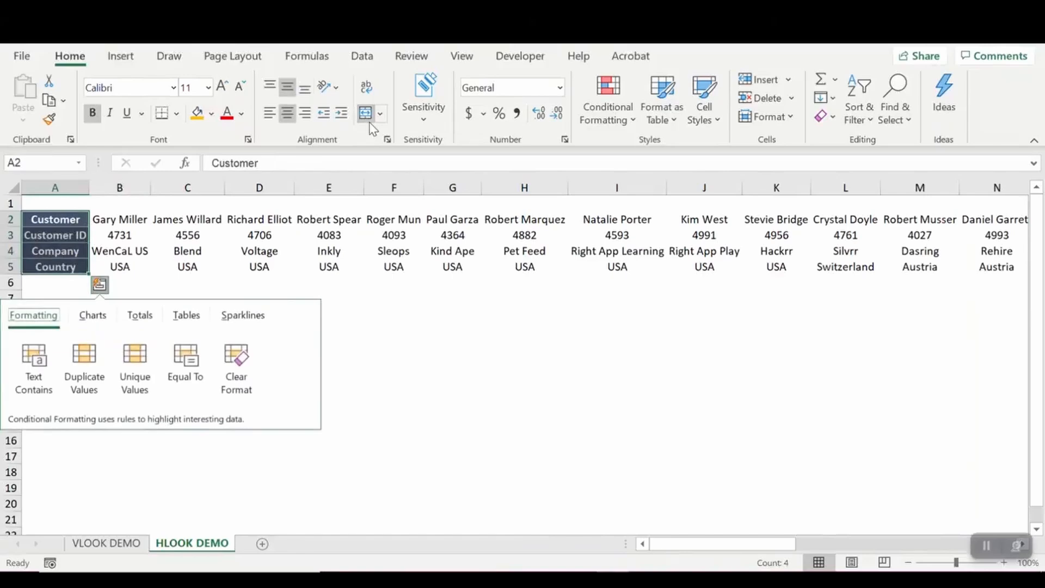
key(Escape)
key(ctrl+c)
- Paste the copied labels at A10 below the report title with Paste Special, first as Values and again as Formats
key(Down)
key(Down)
key(Down)
key(Down)
key(Down)
key(Down)
key(Down)
key(Down)
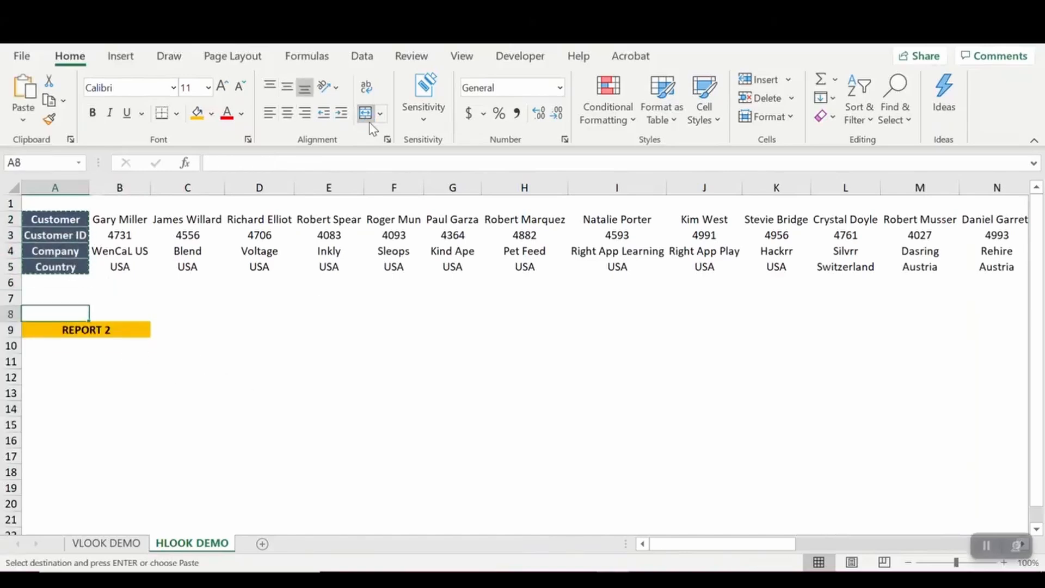
key(ctrl+alt+v)
key(v)
key(Return)
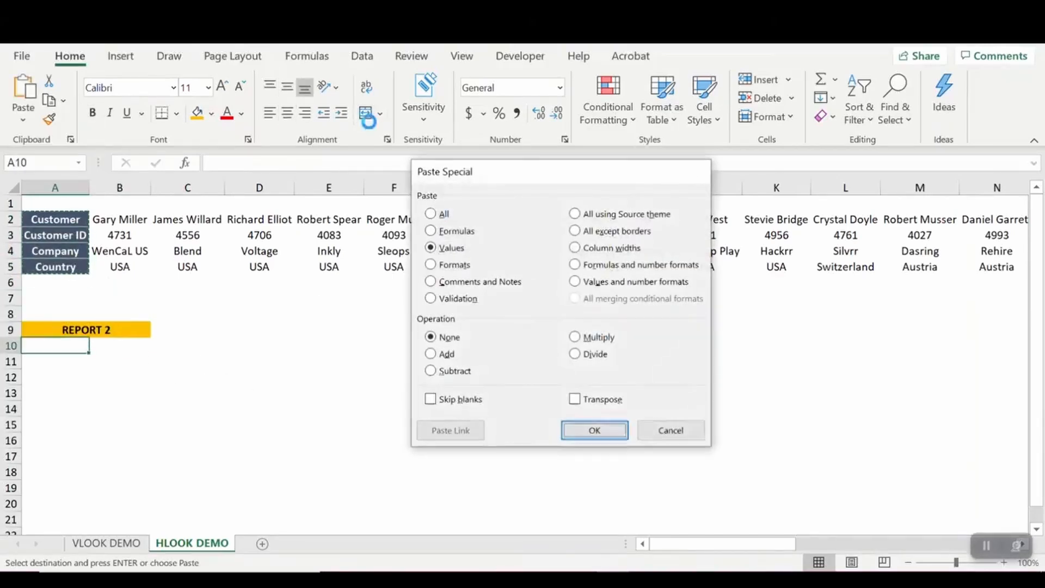
key(ctrl+alt+v)
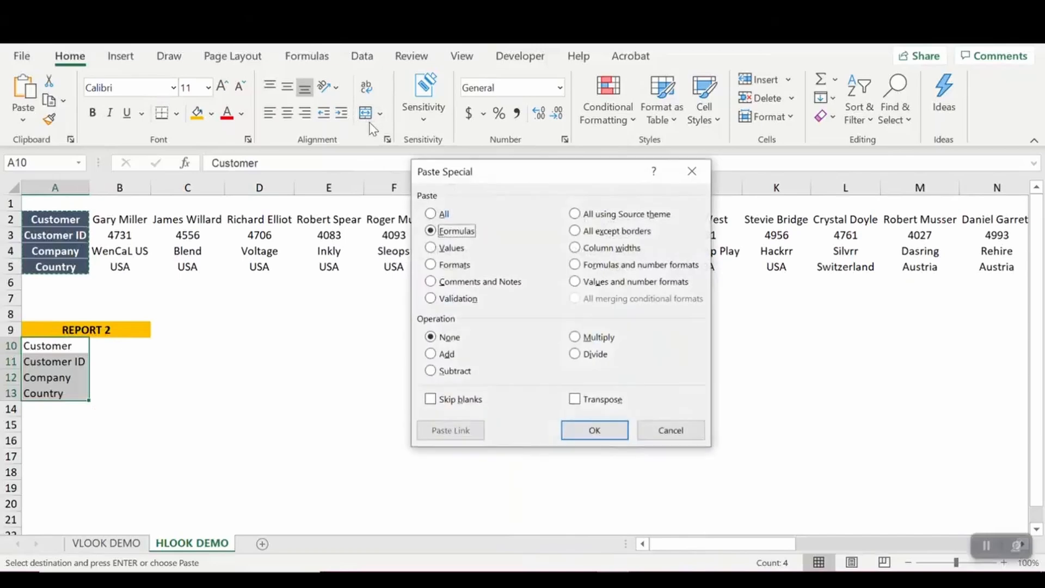
key(t)
key(Return)
key(Right)
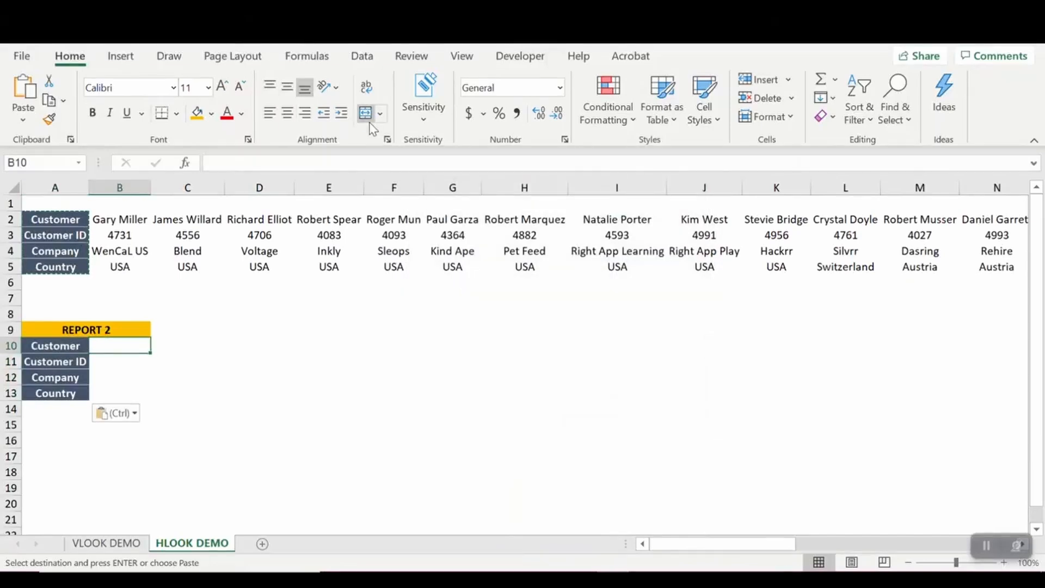
key(Escape)
key(Up)
key(Up)
key(Up)
key(Down)
key(Down)
key(Down)
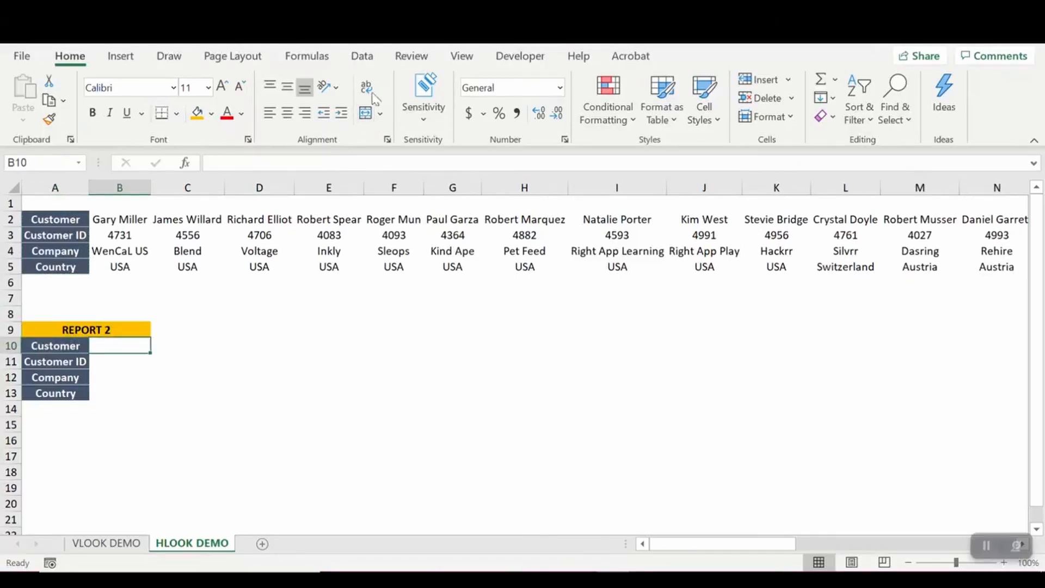
click(117, 219)
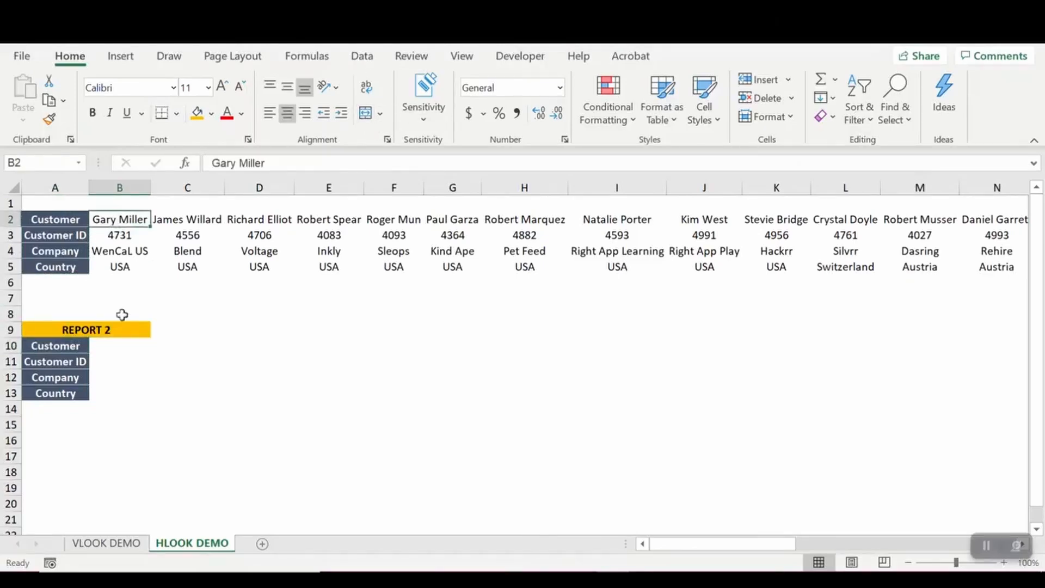
- Add list data validation to B10 beside the Customer label, using the customer names in $B$2:$AD$2 as the source
click(128, 347)
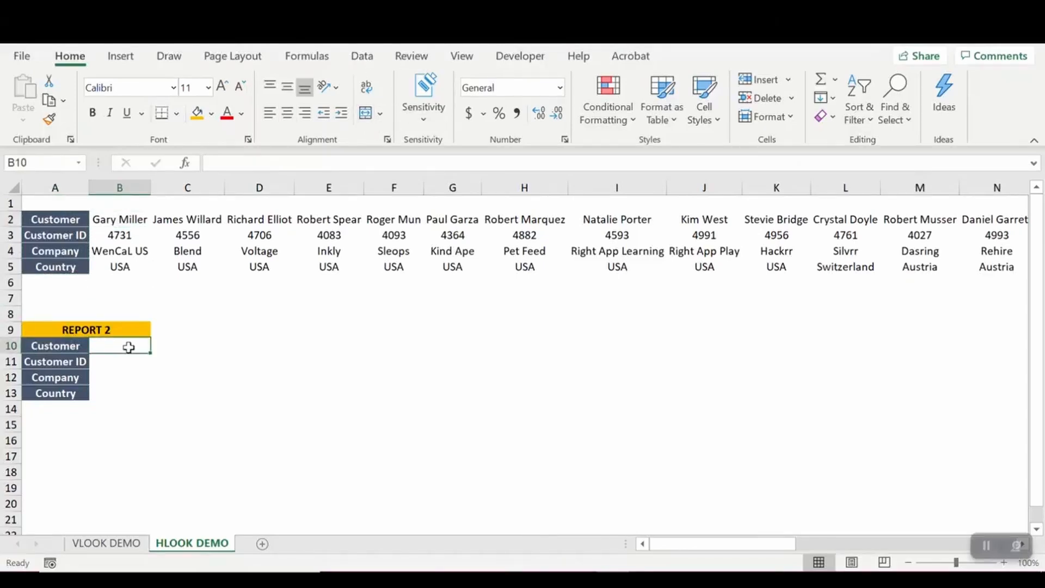
click(362, 57)
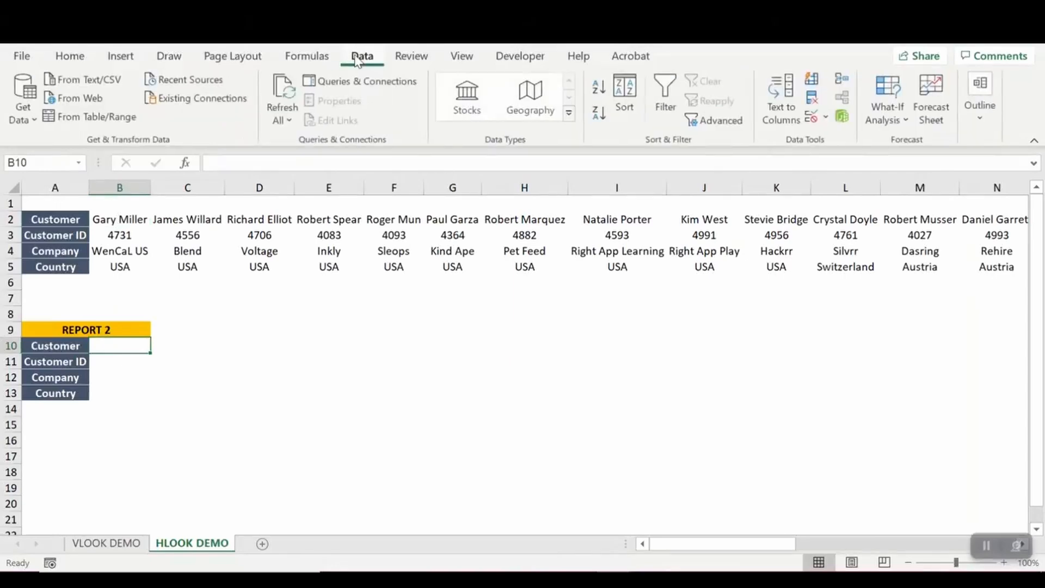
click(811, 116)
click(513, 263)
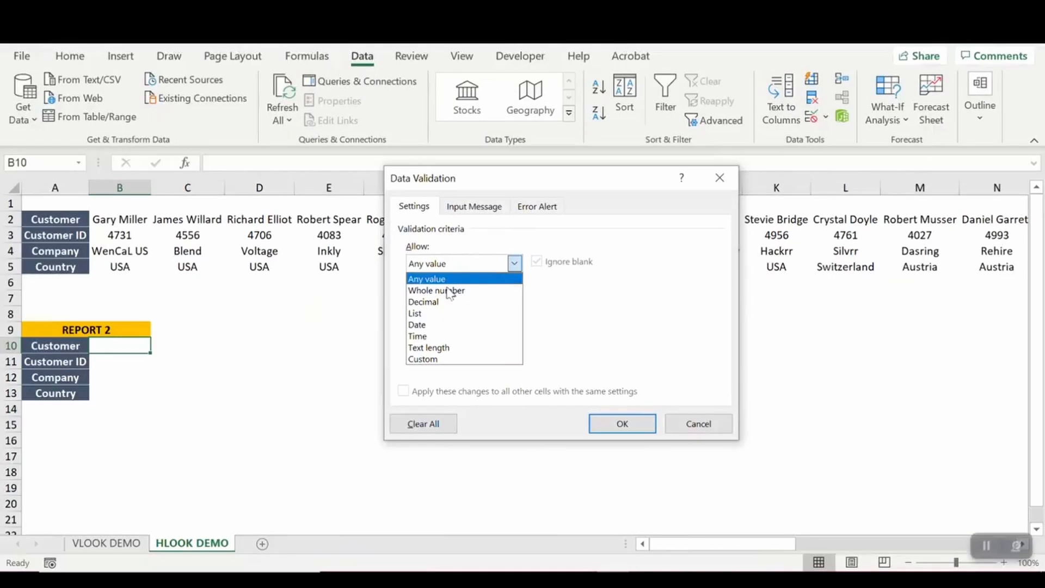
click(427, 313)
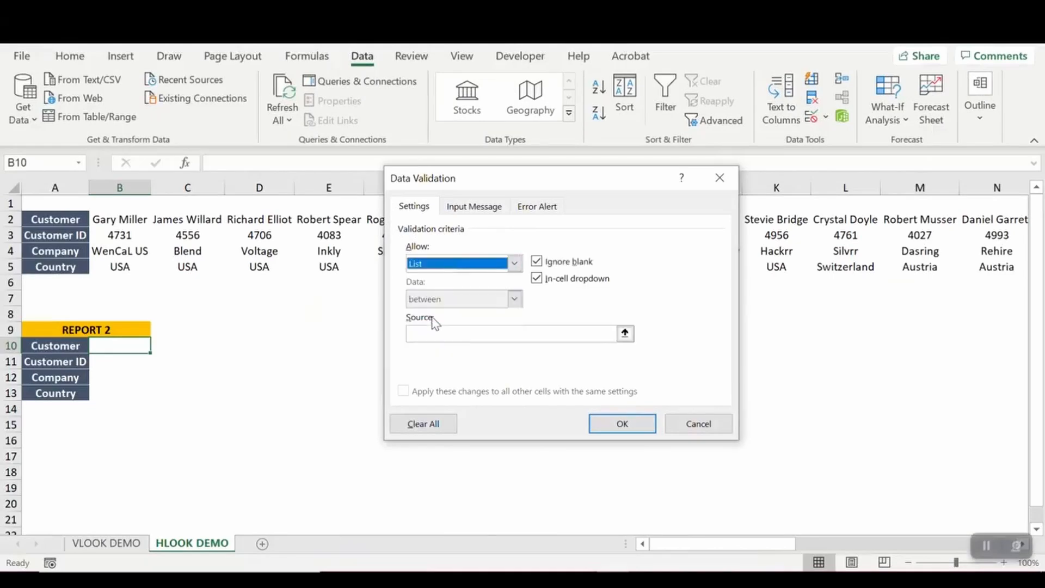
click(625, 332)
click(112, 220)
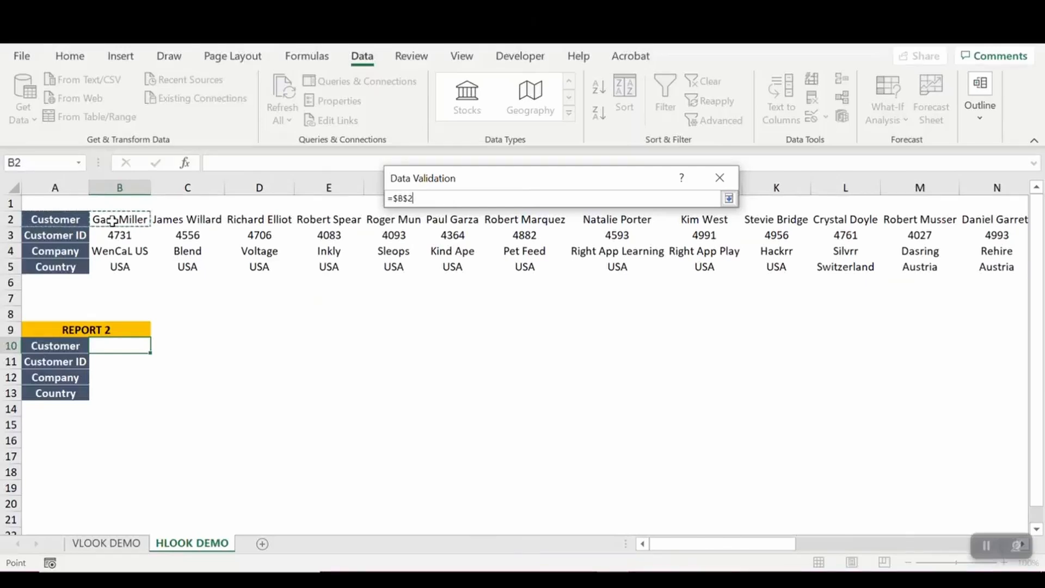
key(ctrl+shift+Right)
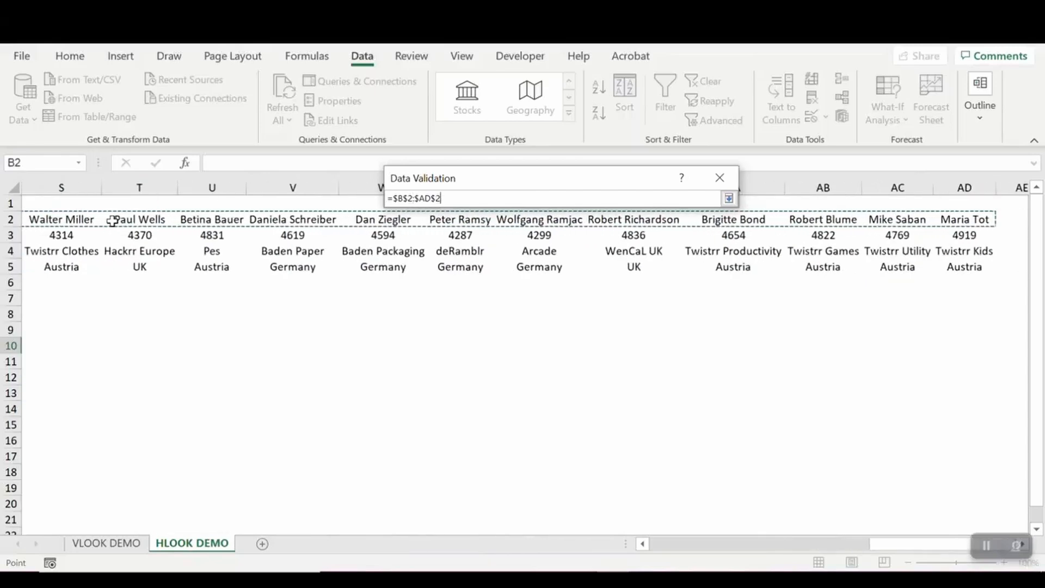
key(Return)
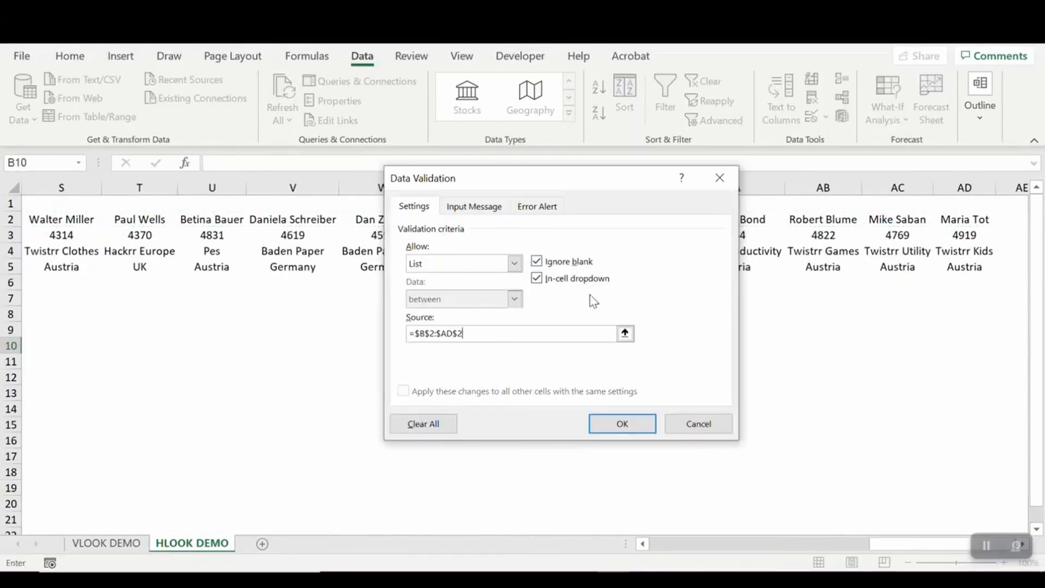
click(625, 427)
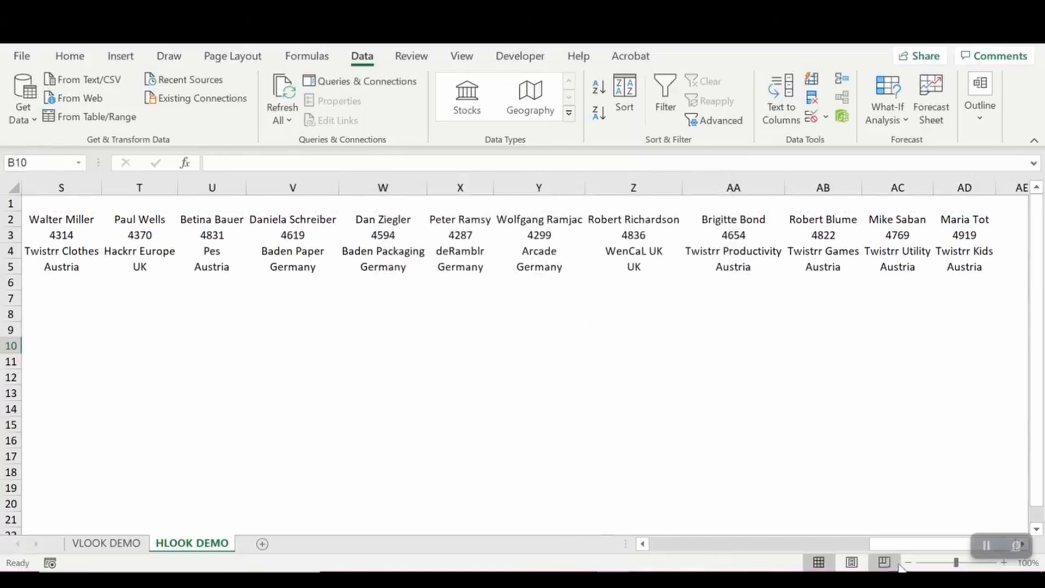
- Test the customer dropdown in B10 by choosing several entries in turn, finishing with the customer listed in L2
drag(909, 544, 506, 515)
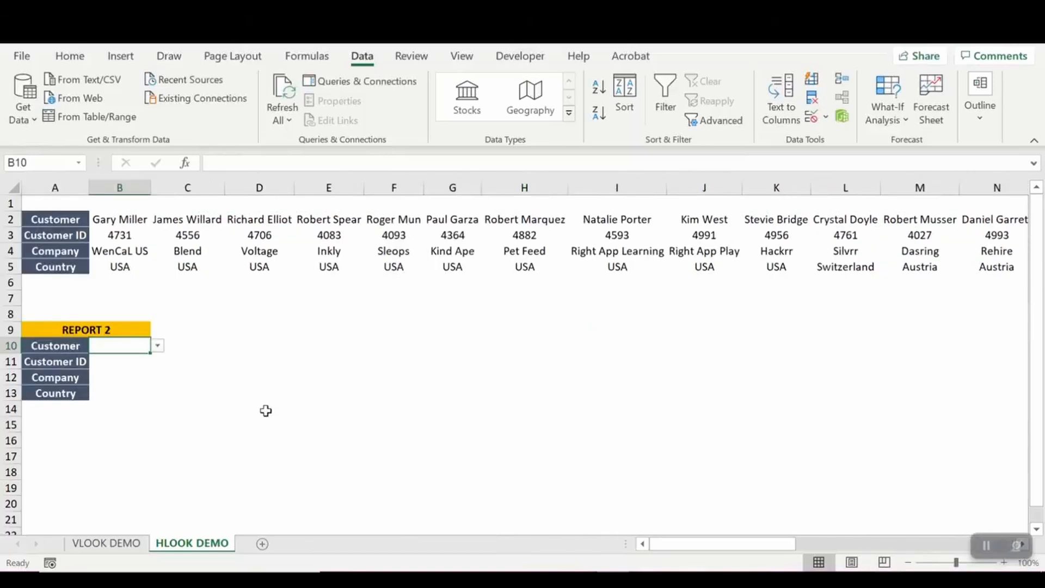
key(alt+Down)
key(Down)
key(Down)
key(Return)
key(alt+Down)
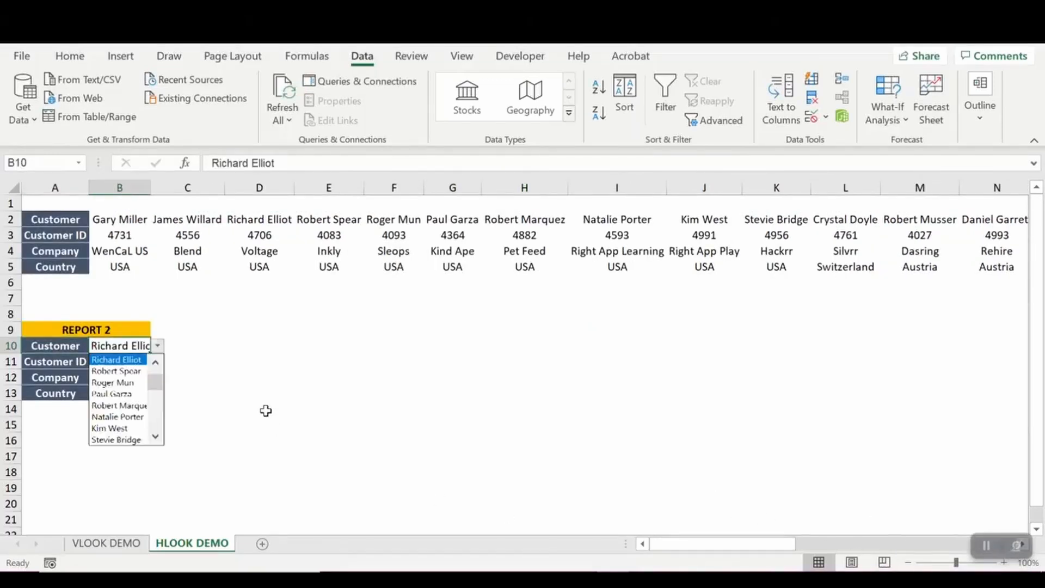
key(Down)
key(Down)
key(Return)
key(alt+Down)
key(Down)
key(Down)
key(Down)
key(Return)
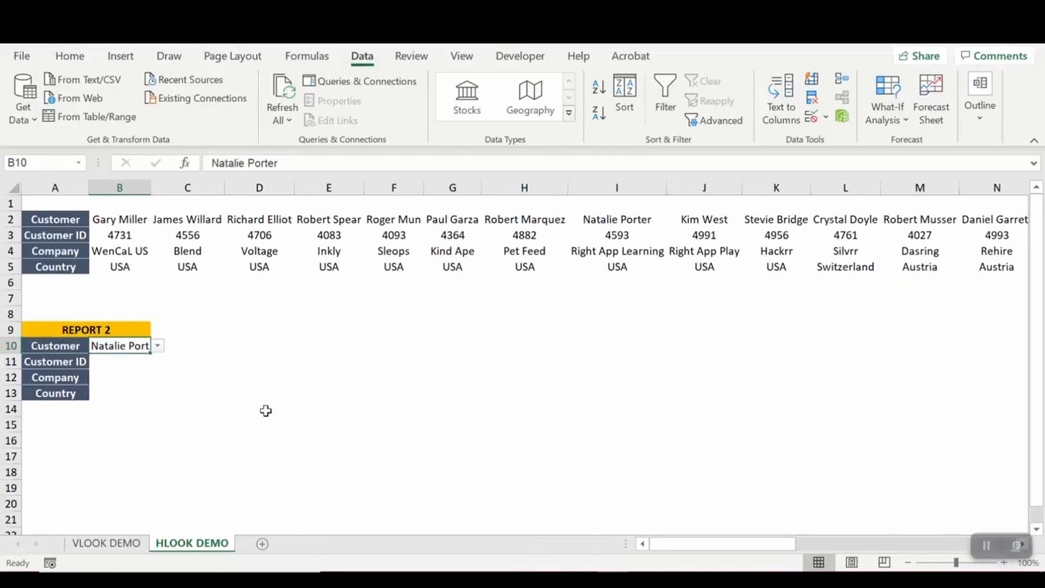
key(alt+Down)
key(Down)
key(Down)
key(Down)
key(Return)
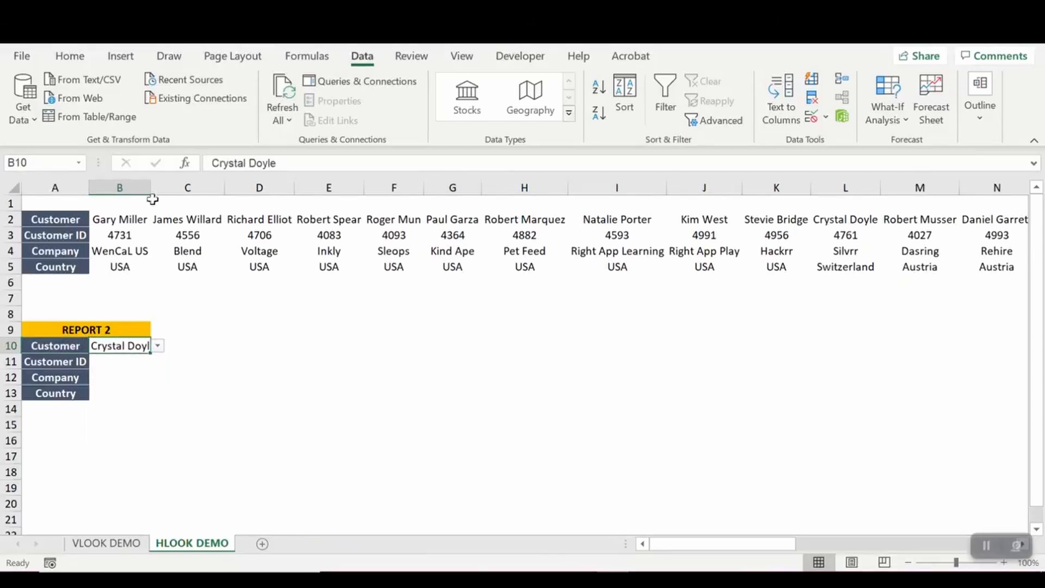
- Widen columns B and A so that the customer entry and row labels of REPORT 2 fit comfortably
drag(151, 187, 197, 188)
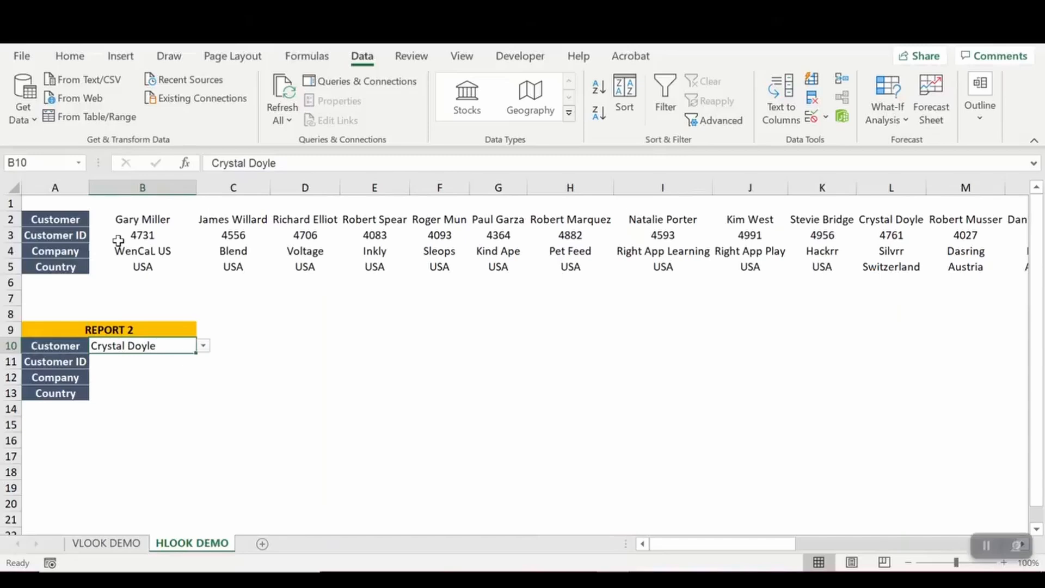
click(104, 544)
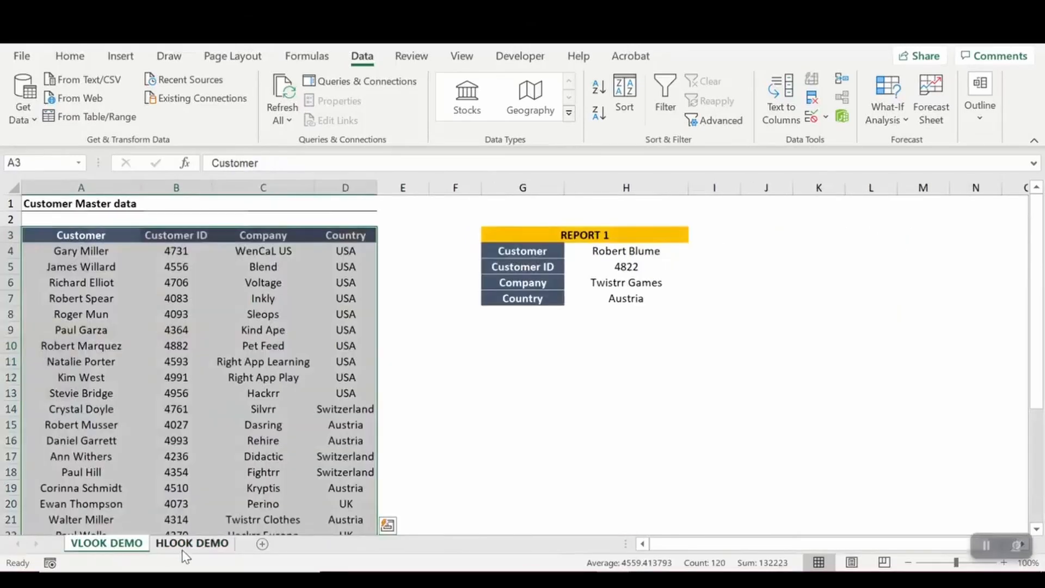
click(184, 550)
click(144, 374)
key(Up)
key(Left)
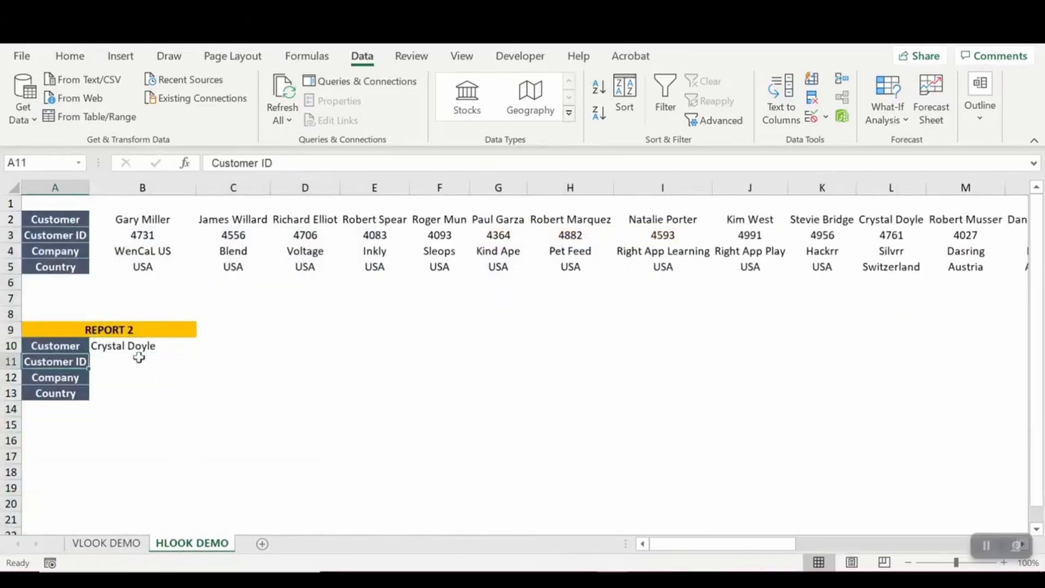
key(shift+Down)
key(shift+Down)
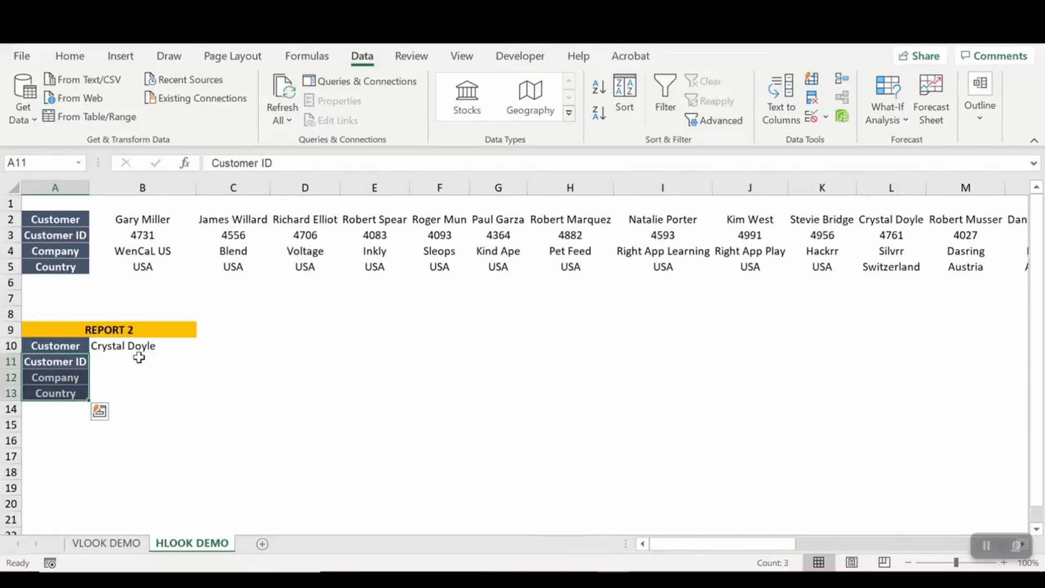
drag(89, 187, 101, 188)
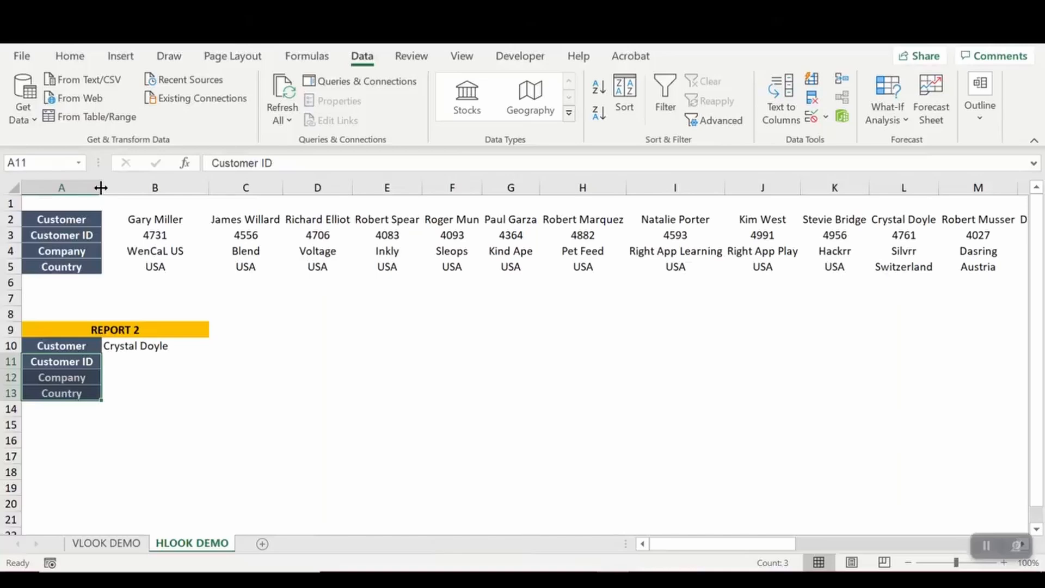
key(ctrl+v)
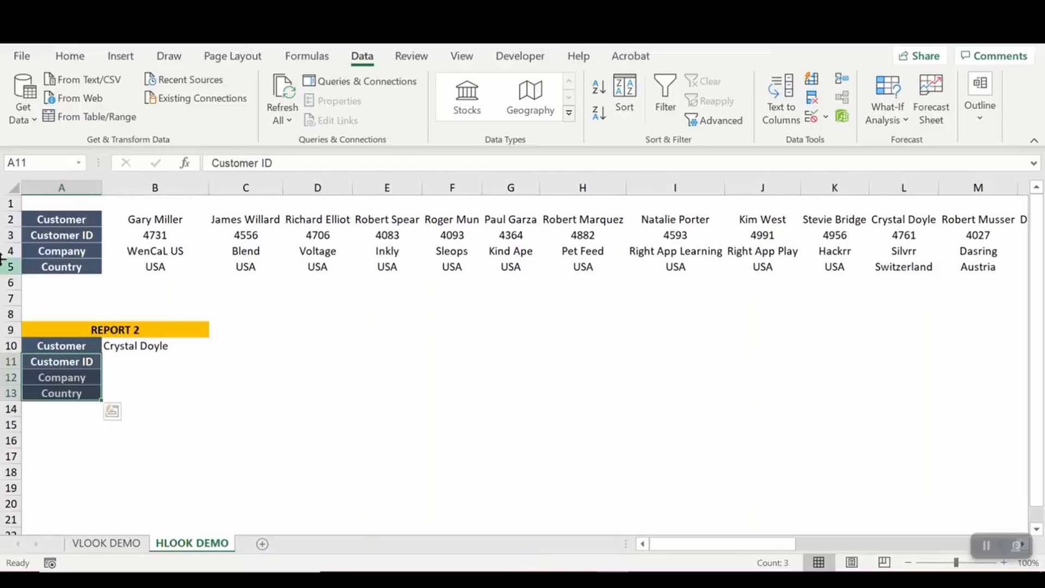
- Start an HLOOKUP formula in B11 with B10 as the lookup value and rows 2:5 as the table array
click(155, 236)
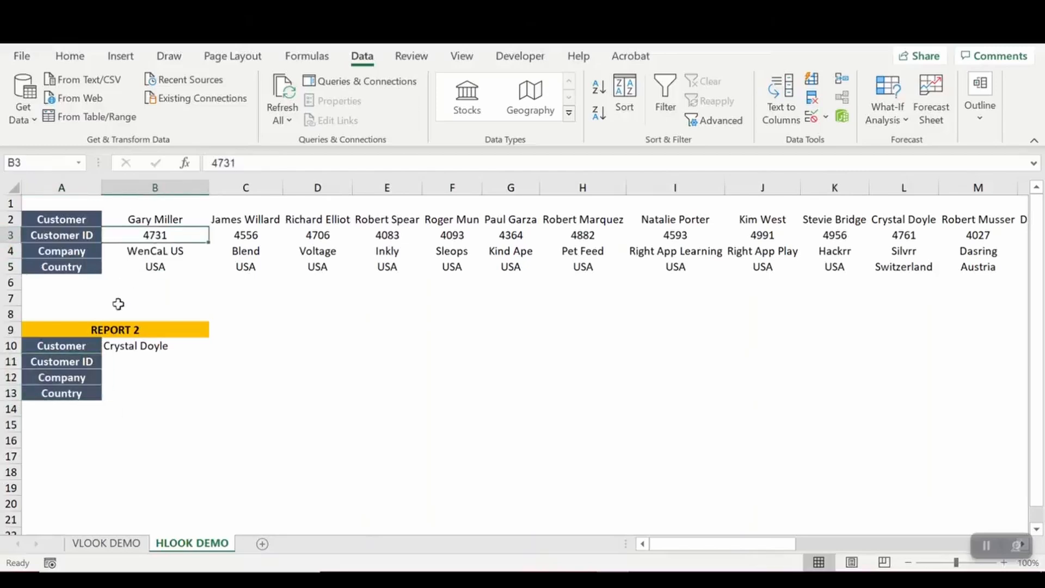
click(122, 362)
text(=)
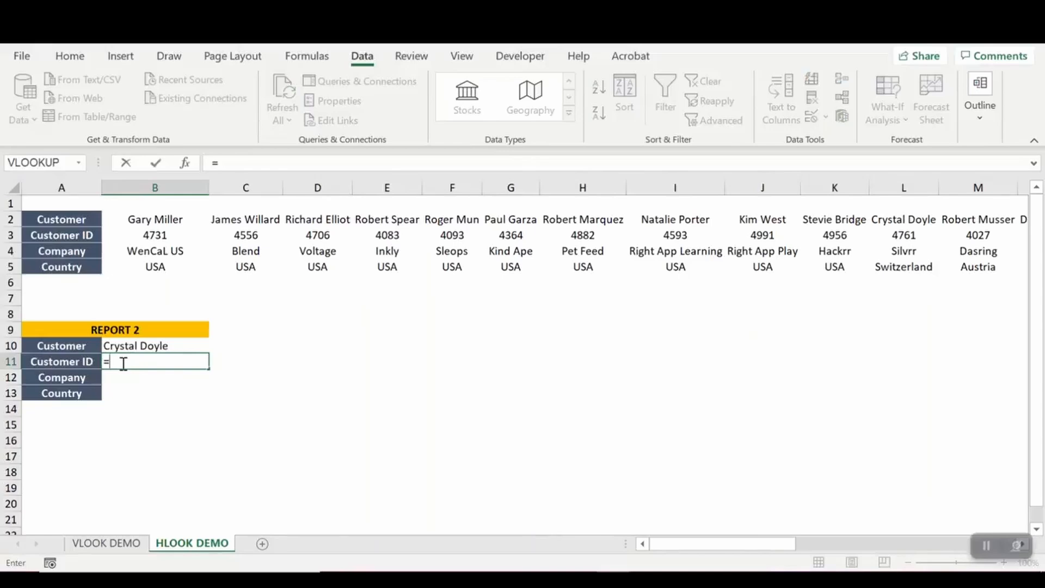
text(hlo)
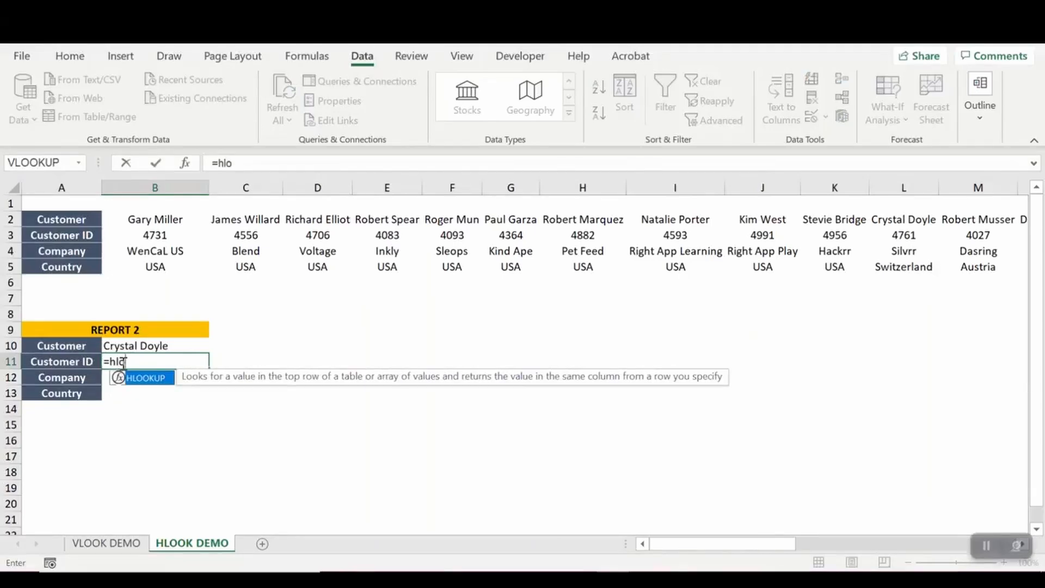
key(Tab)
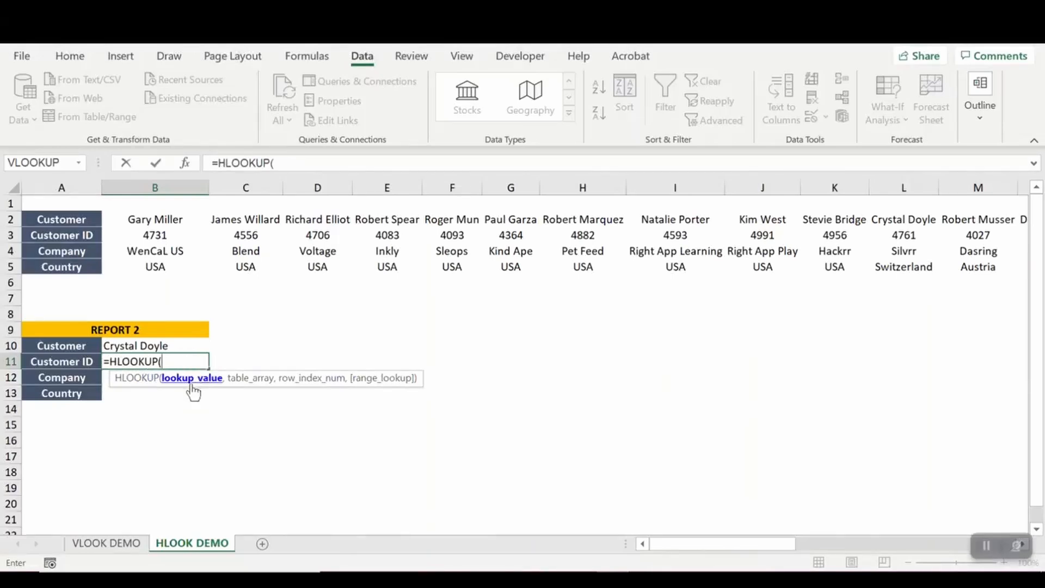
click(181, 346)
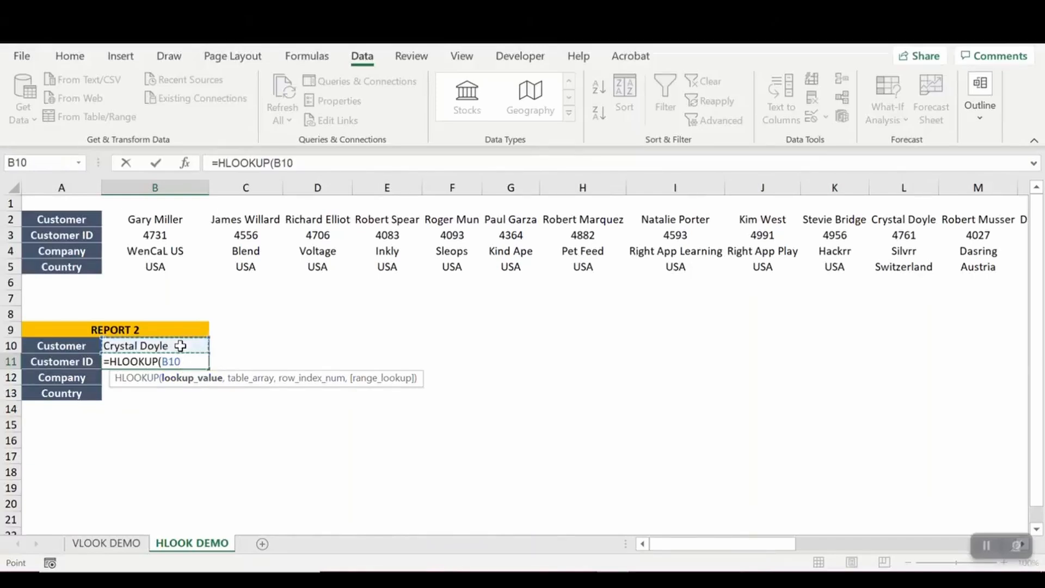
text(,)
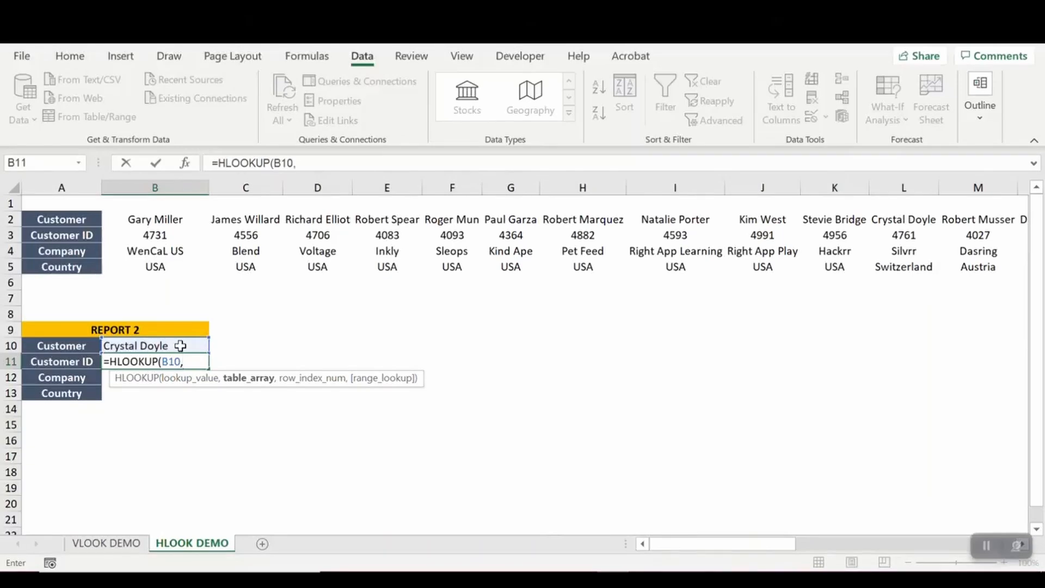
click(16, 219)
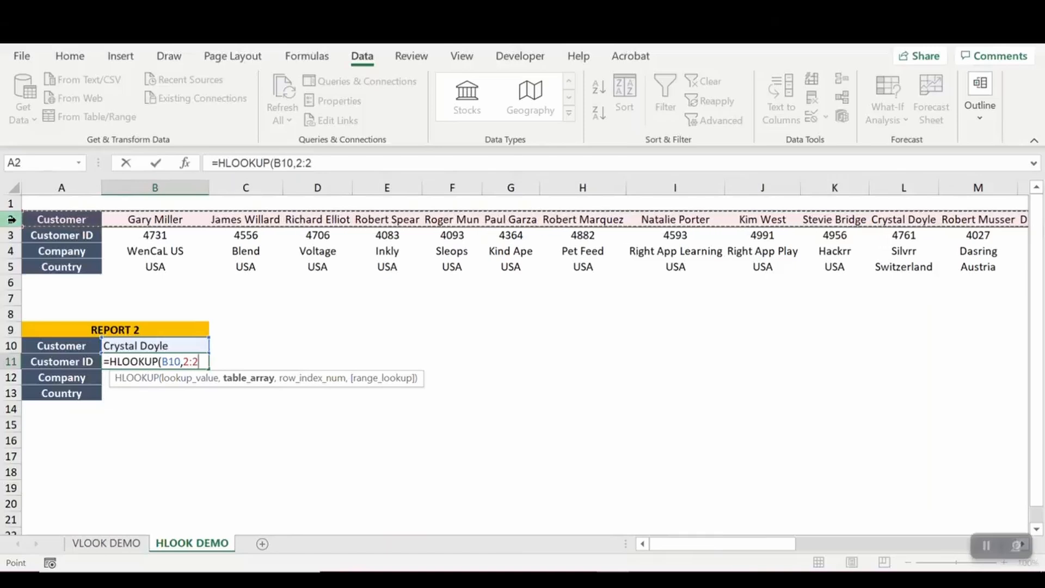
drag(10, 219, 11, 286)
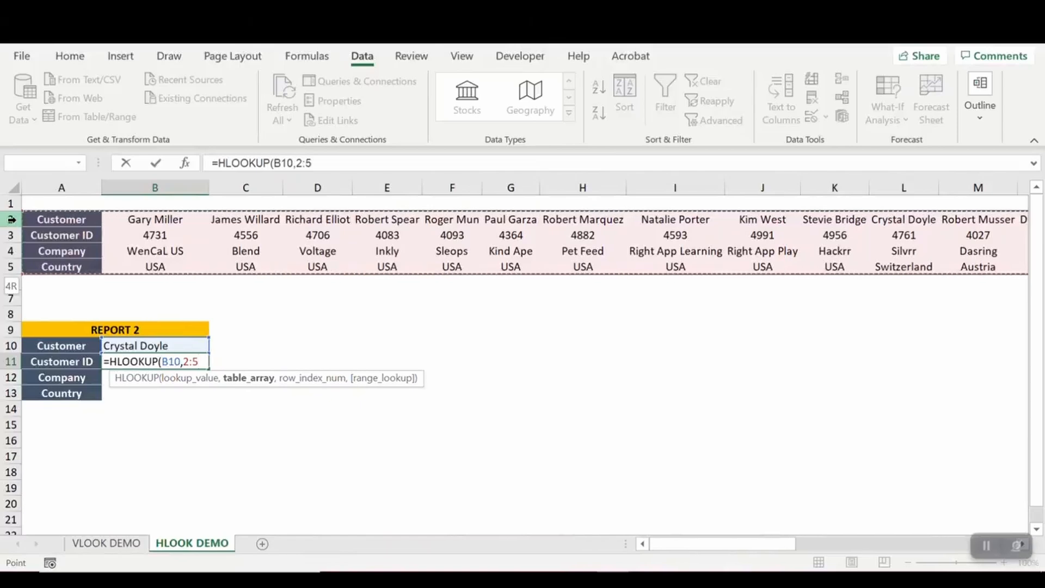
- Complete the B11 HLOOKUP formula with row index 2 and False for an exact match
click(337, 161)
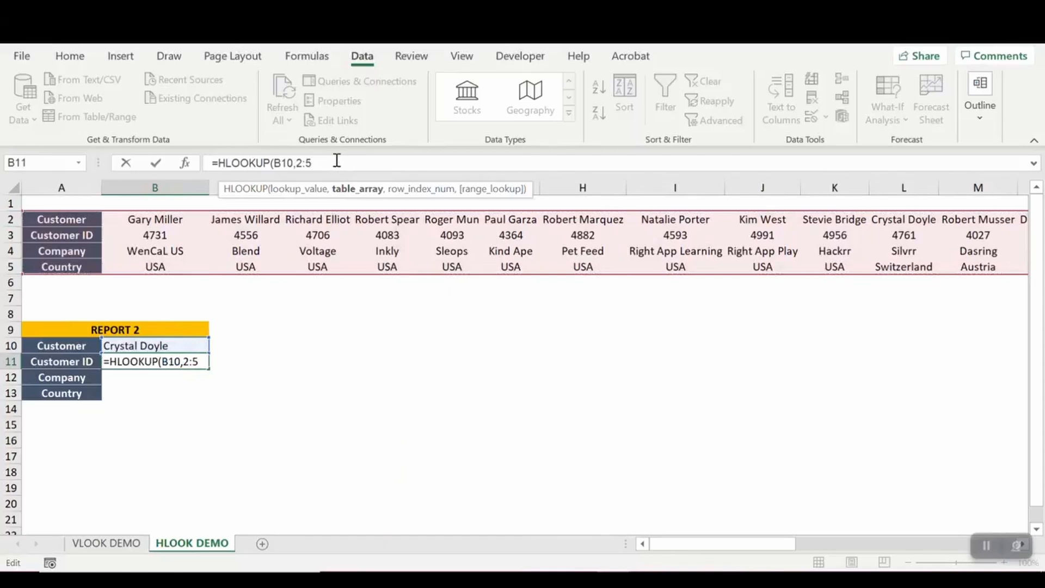
text(,)
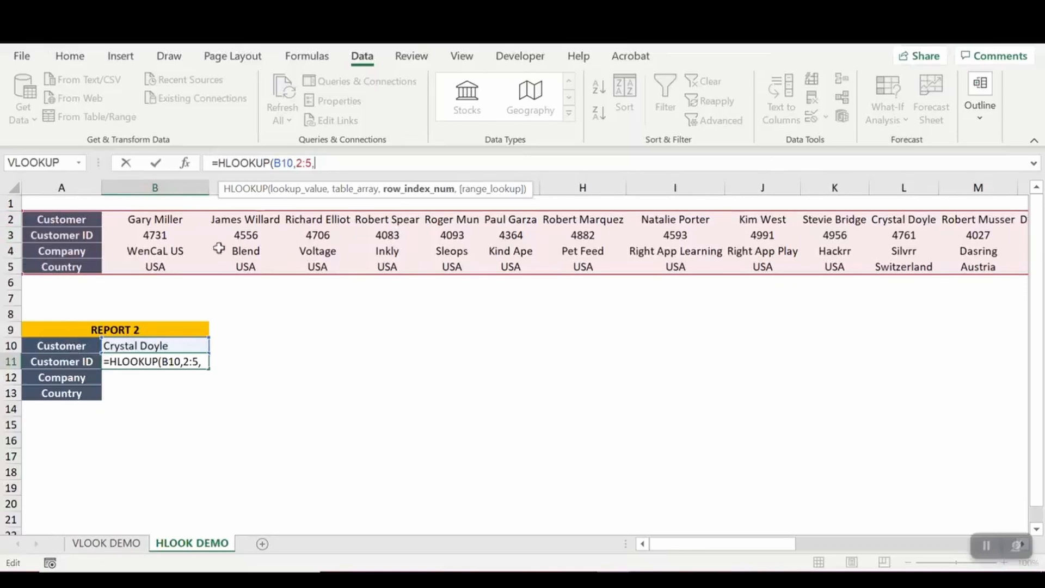
text(2)
text(,)
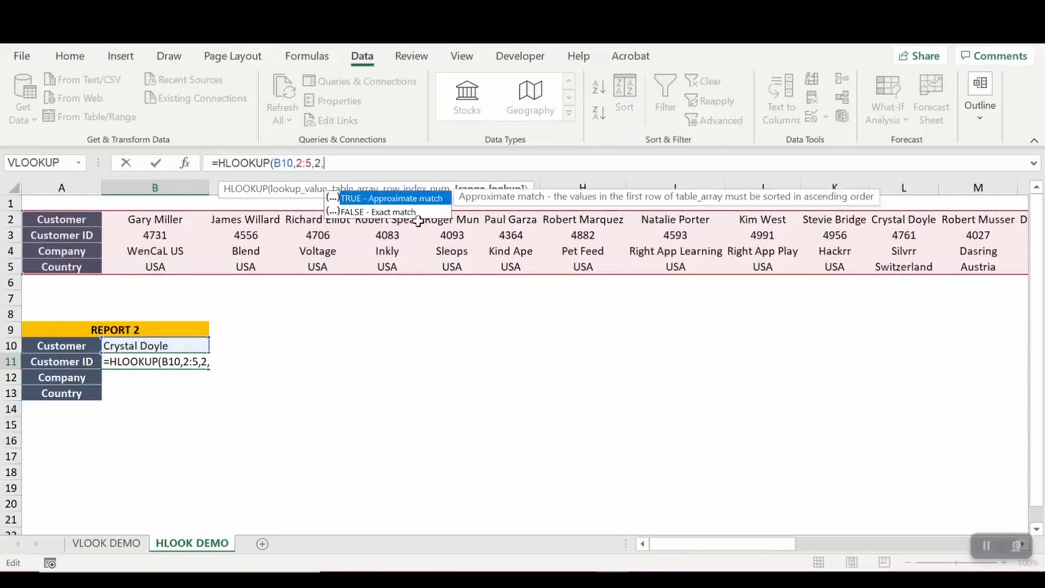
text(Fal)
key(BackSpace)
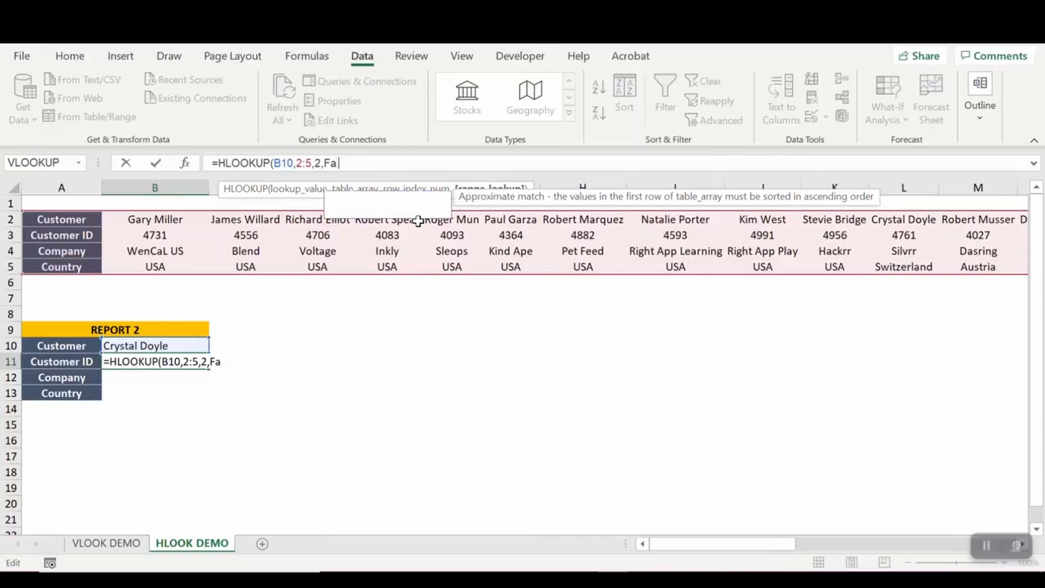
text(lse)
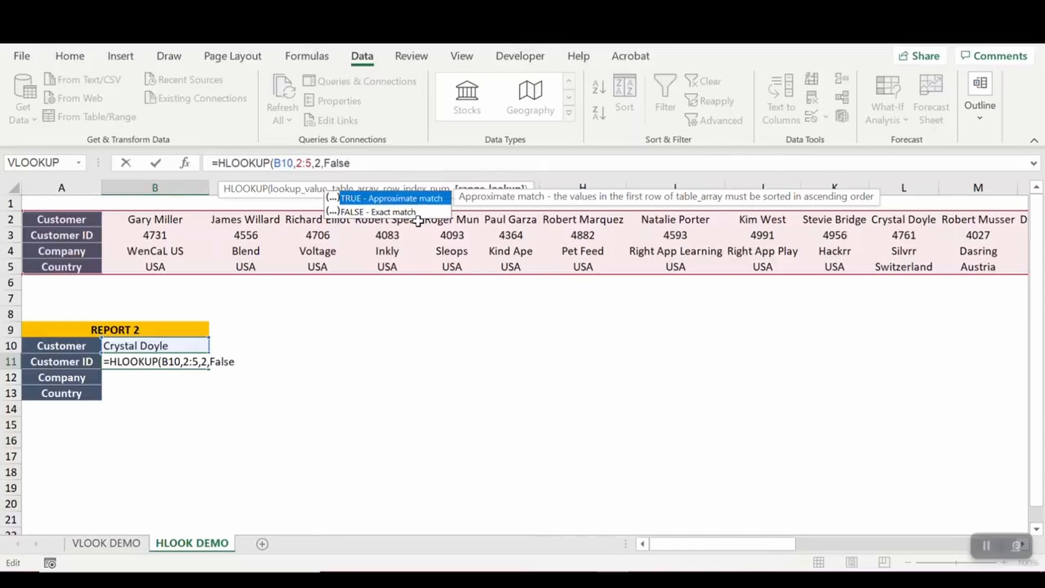
text())
key(Return)
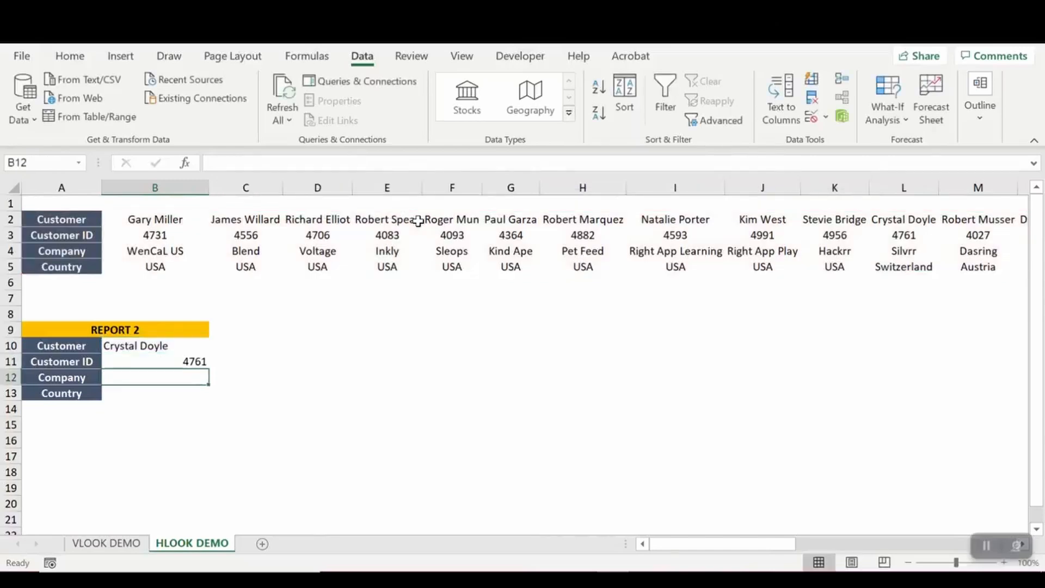
- Search row 2 for the first name of the customer chosen in B10 and check the Customer ID beneath the match
key(Up)
key(Up)
key(Up)
key(Up)
key(Up)
key(Up)
key(Up)
key(Up)
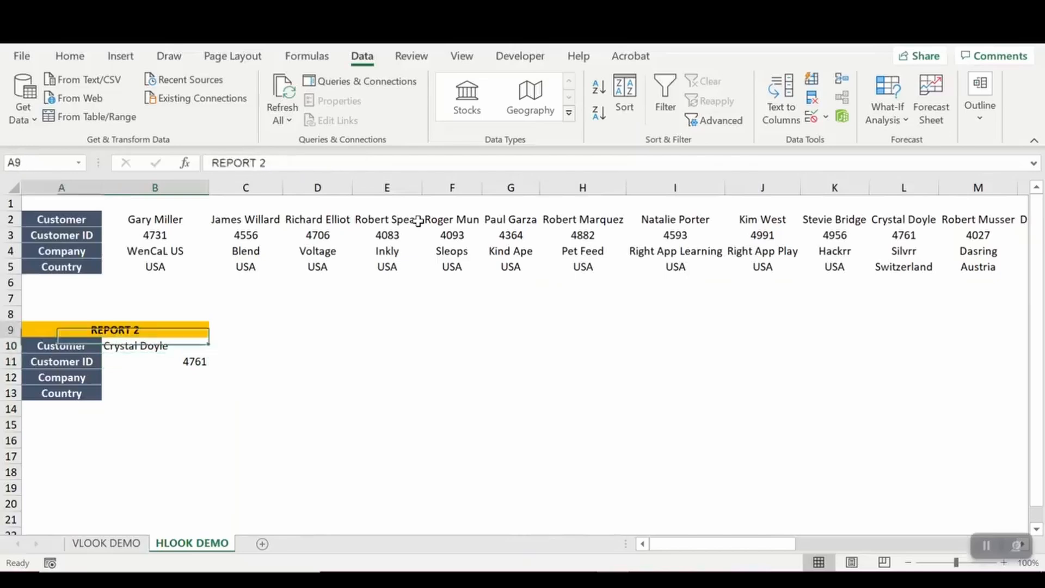
key(Up)
key(Up)
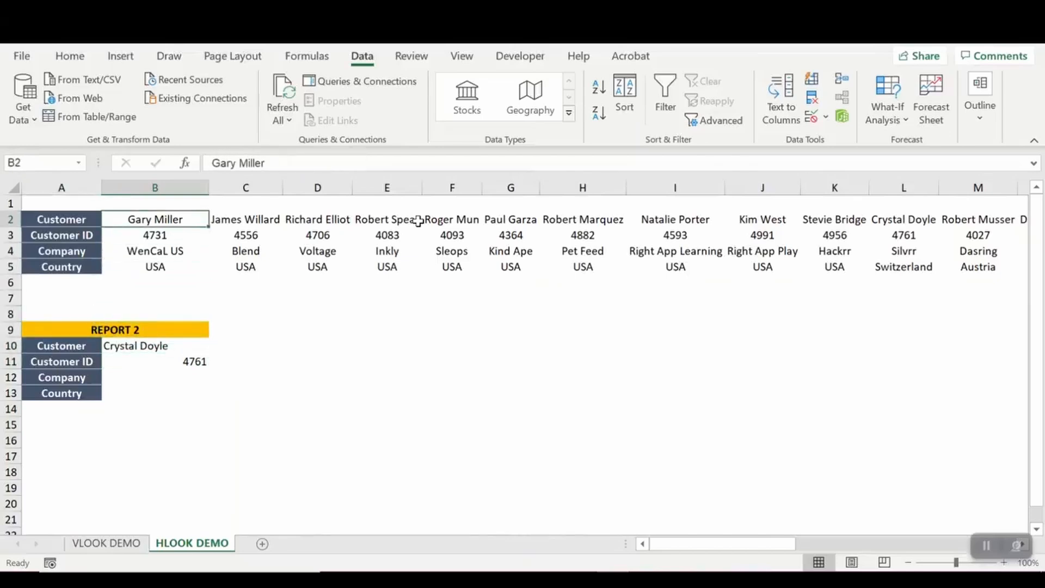
key(shift+space)
key(ctrl+f)
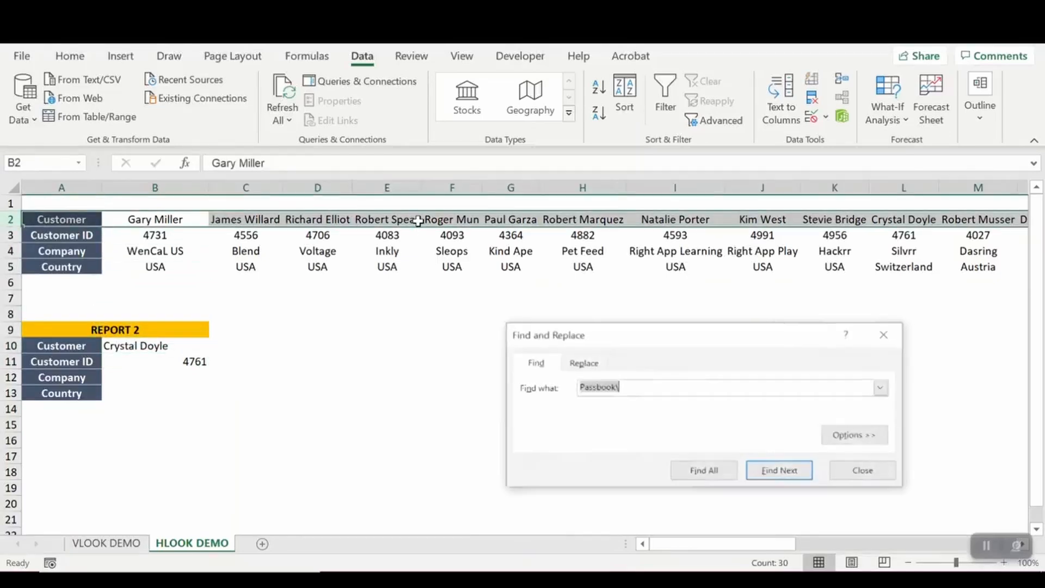
text(Cr)
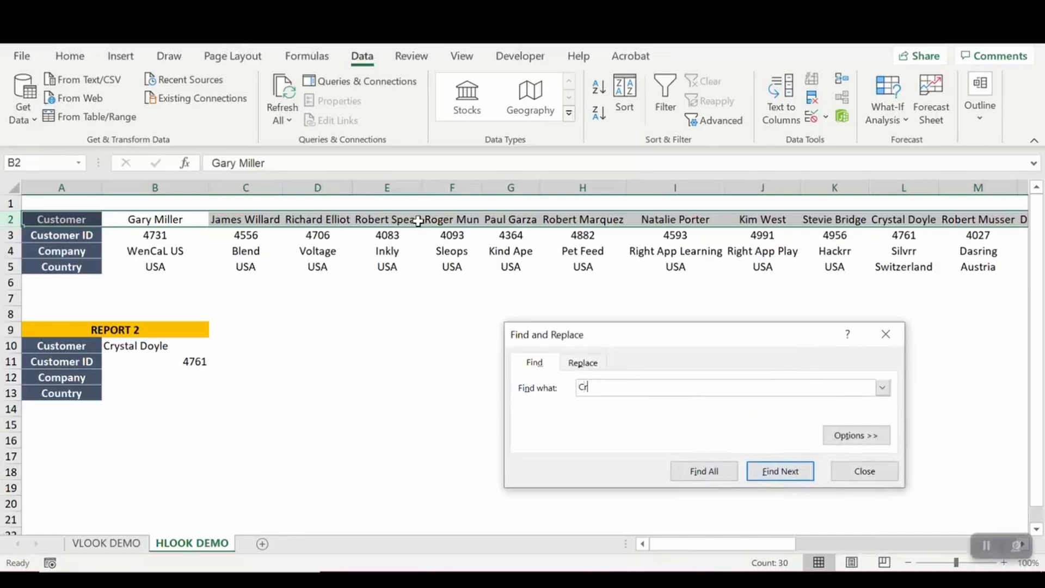
text(ystal)
key(Return)
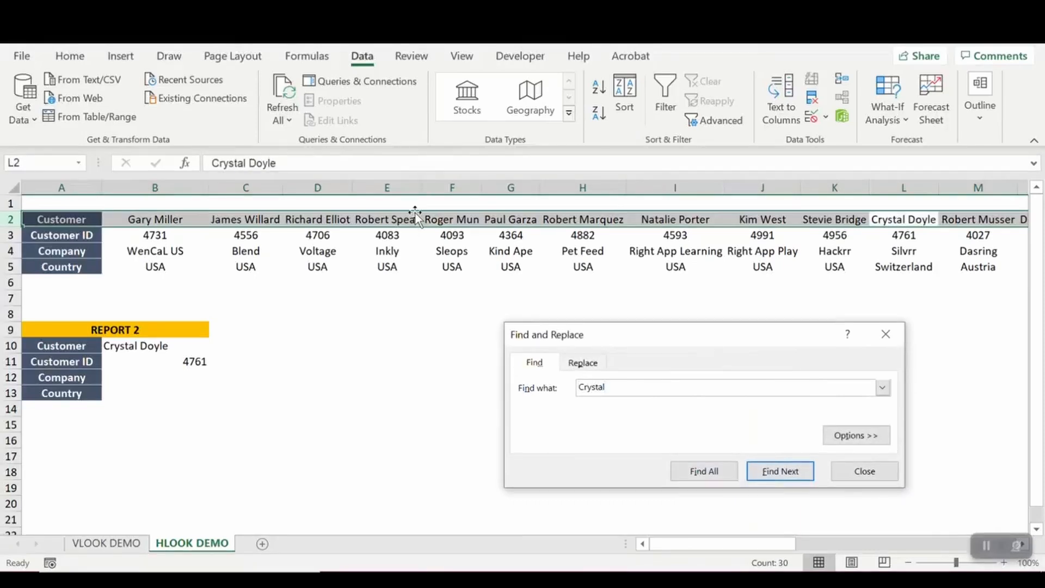
key(Down)
key(Escape)
key(Down)
key(Escape)
key(Escape)
key(Down)
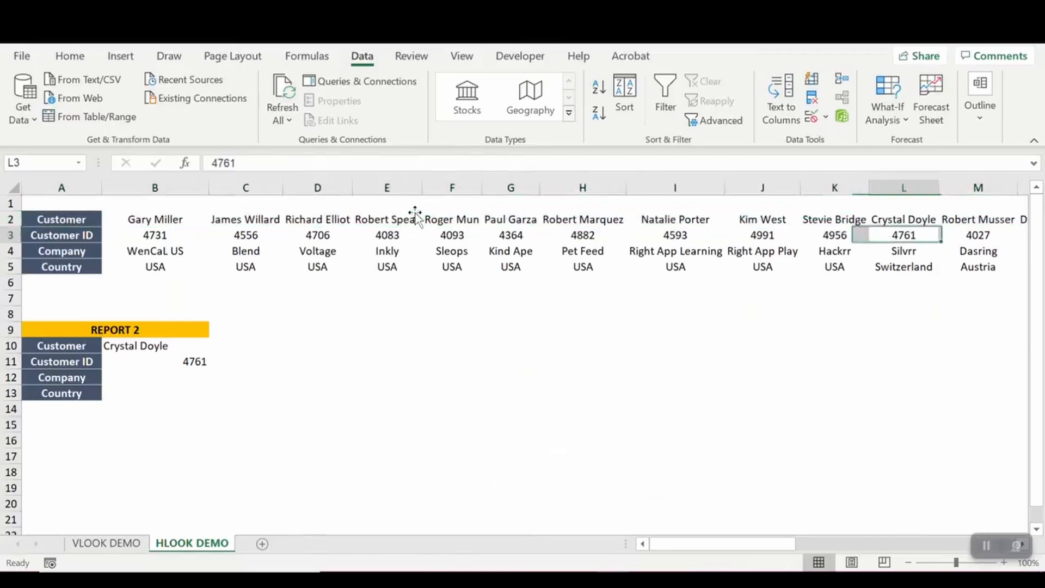
- Start an HLOOKUP formula in B12 with B10 as the lookup value
key(Left)
key(Left)
key(Left)
key(Left)
key(Left)
key(Left)
key(Left)
key(Left)
key(Left)
key(Left)
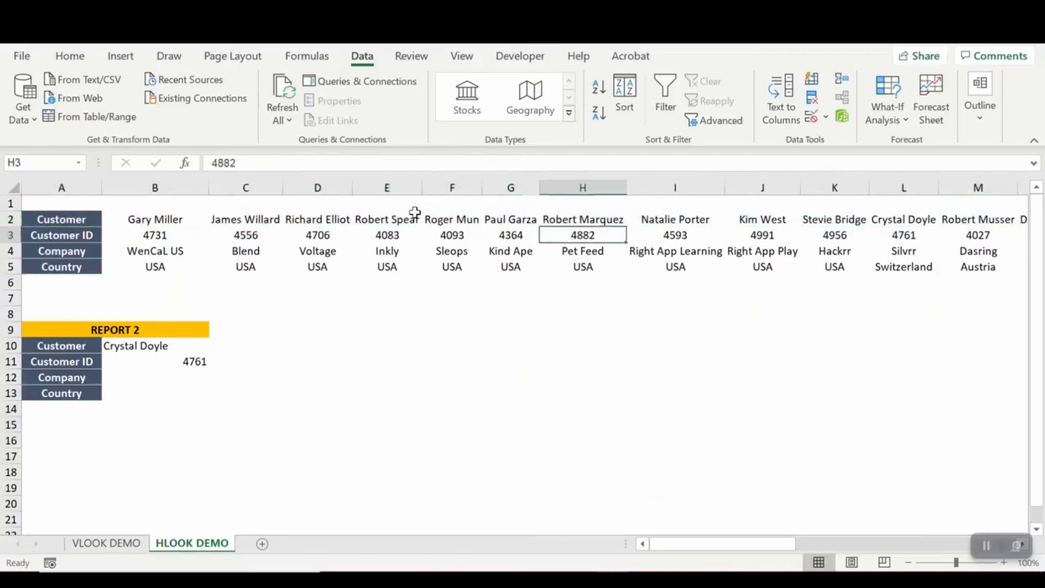
key(Left)
key(Down)
key(Down)
key(Down)
key(Down)
key(Down)
key(Down)
key(Down)
key(Down)
key(Down)
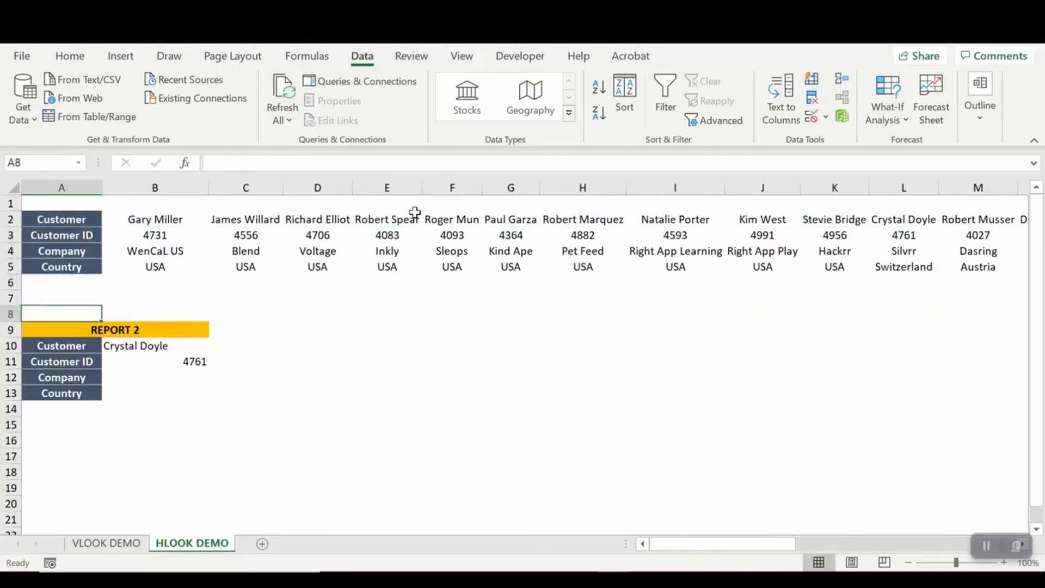
key(Right)
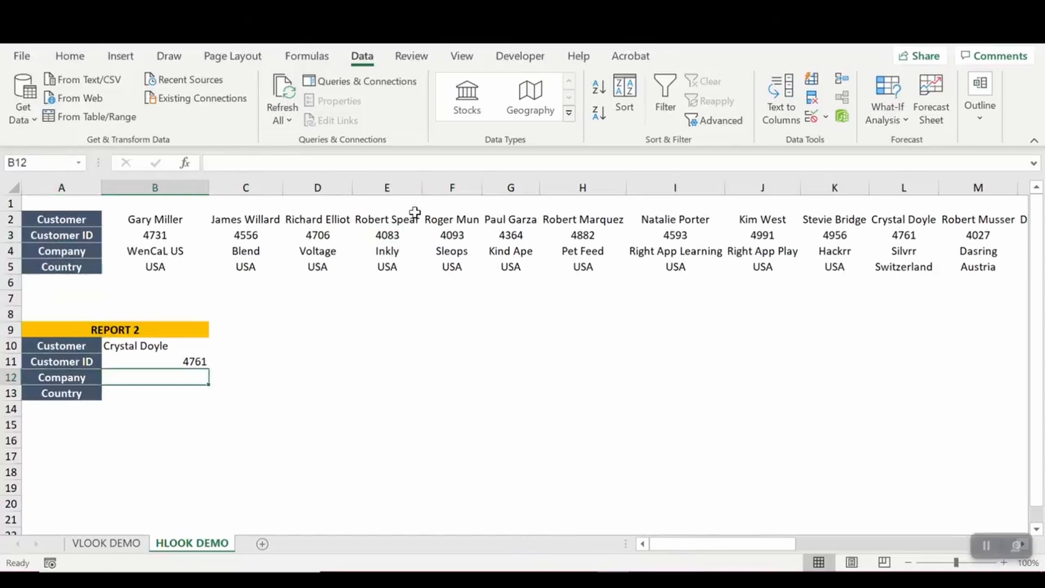
text(=h)
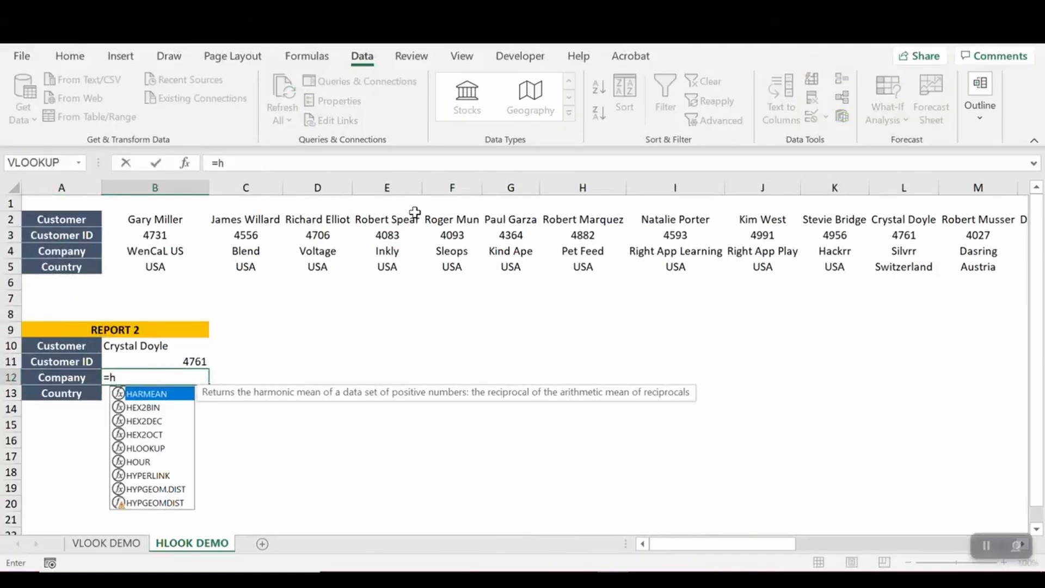
text(lo)
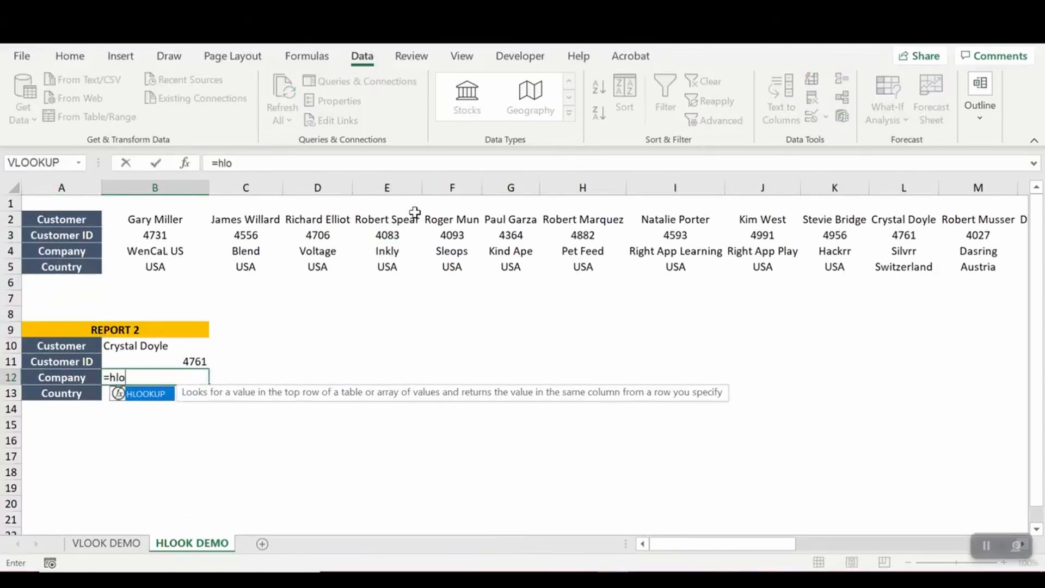
key(Tab)
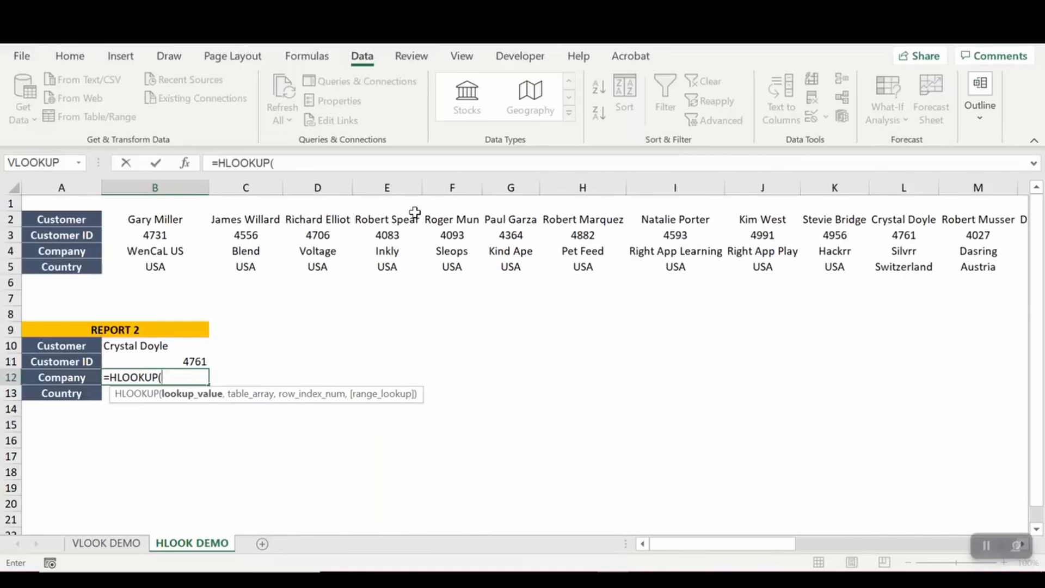
key(Up)
key(Up)
key(Up)
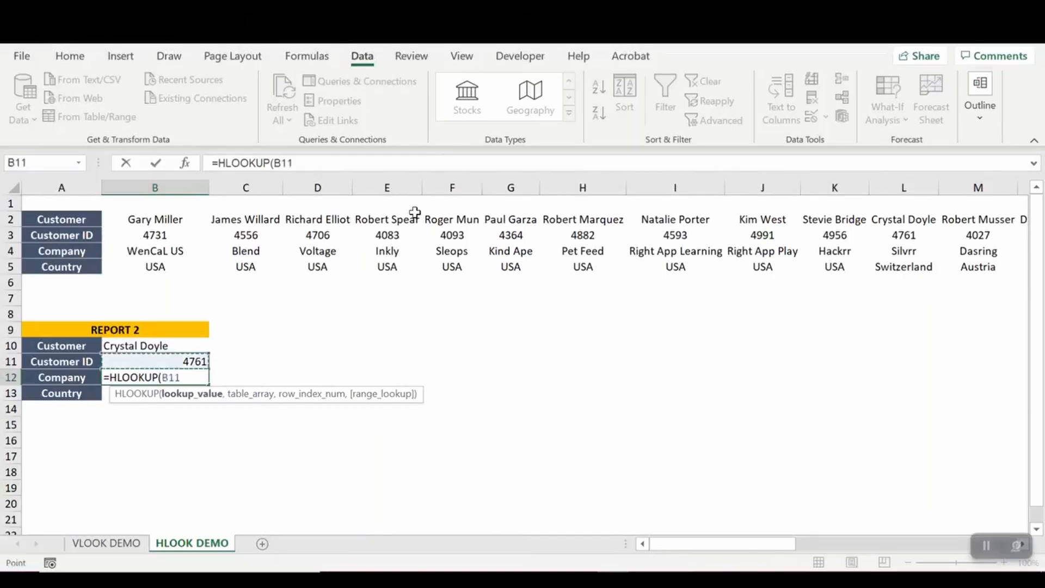
key(Down)
text(,)
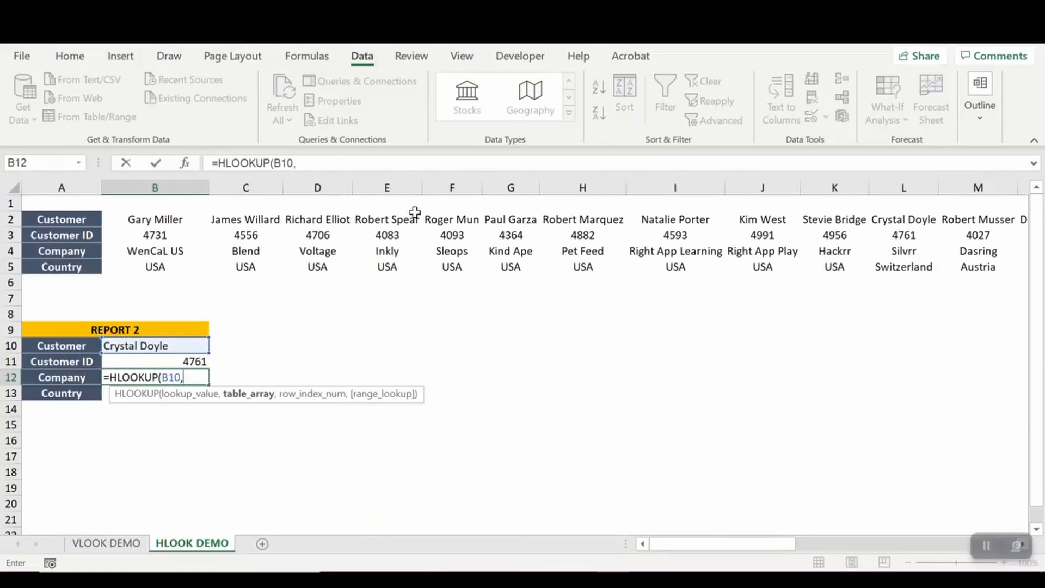
- Complete the B12 HLOOKUP formula with table array A2:AD5, row index 3 and False for an exact match
click(32, 215)
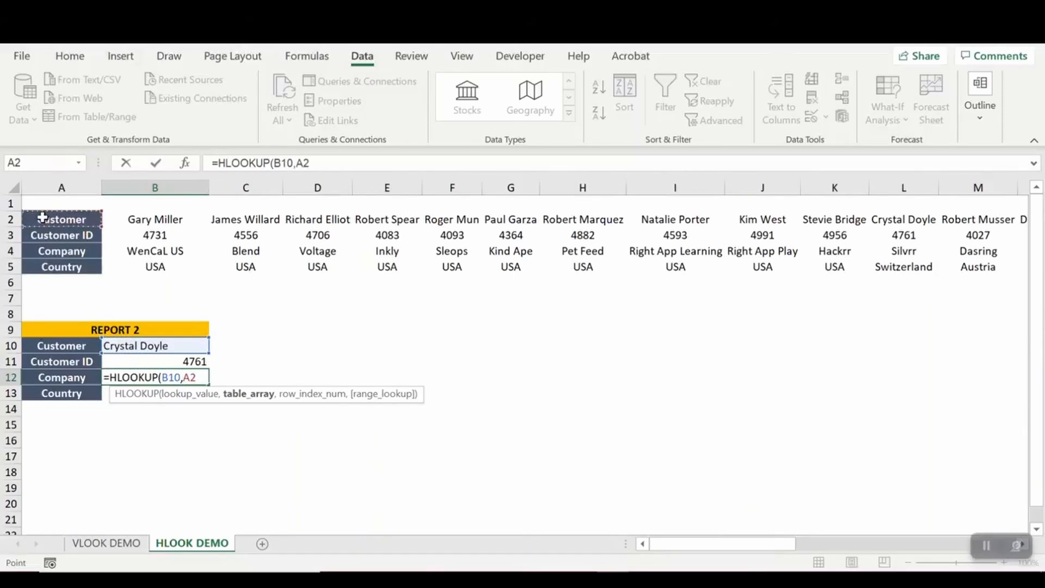
key(ctrl+shift+Right)
key(ctrl+shift+Down)
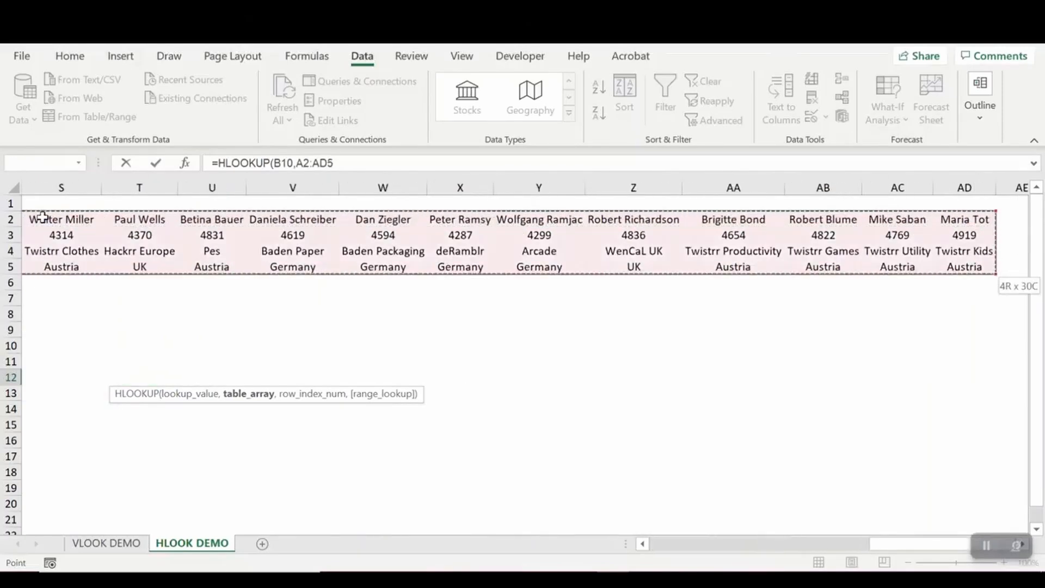
drag(905, 546, 567, 528)
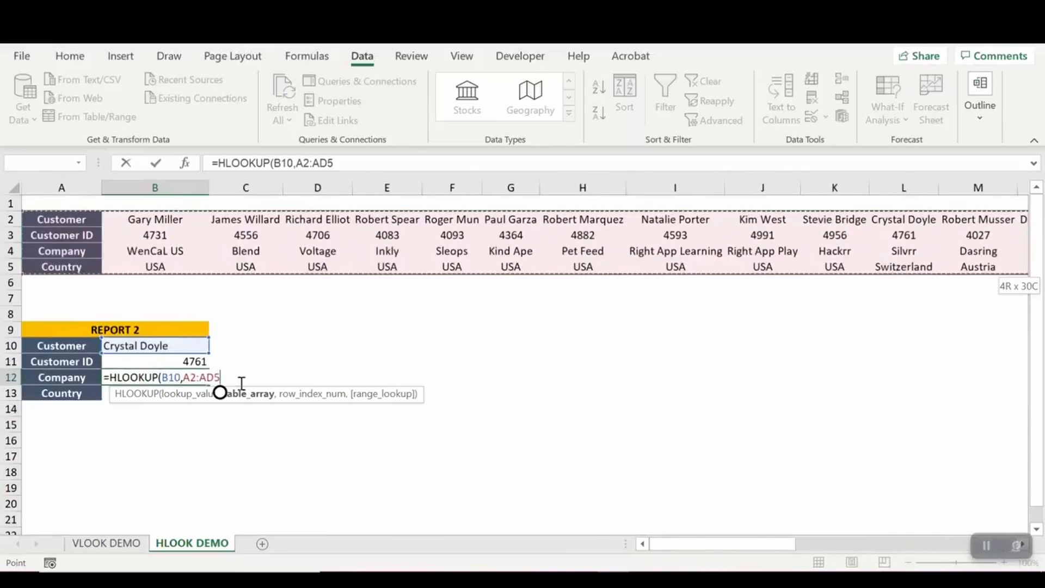
text(,)
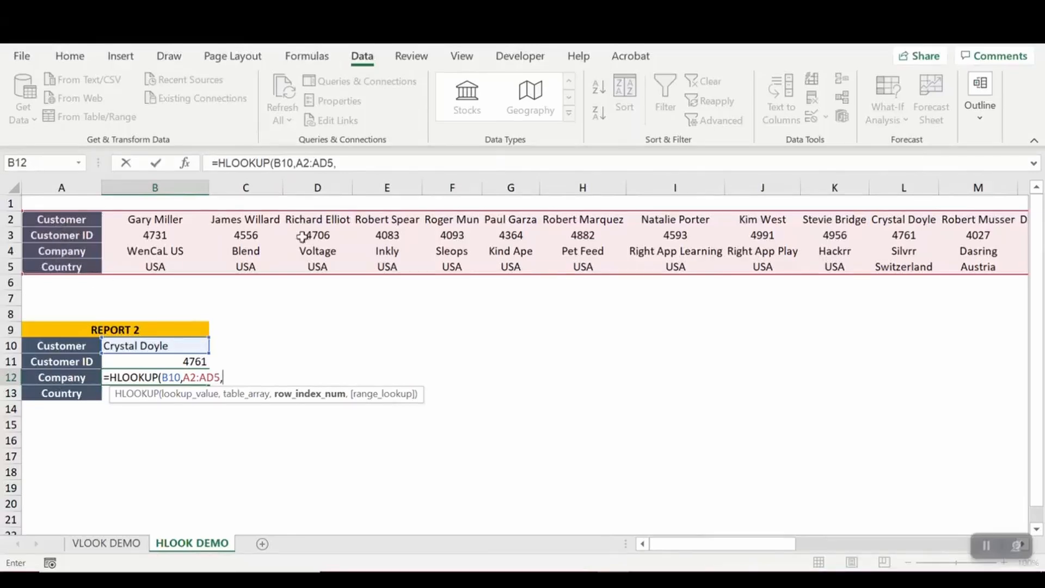
text(3,)
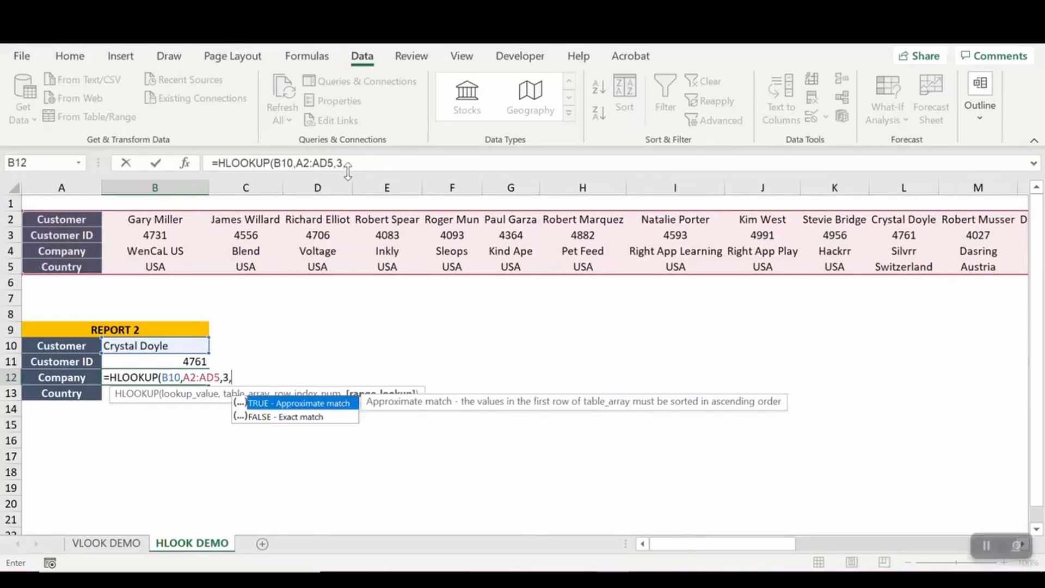
text(Fa)
key(BackSpace)
text(alse))
key(Return)
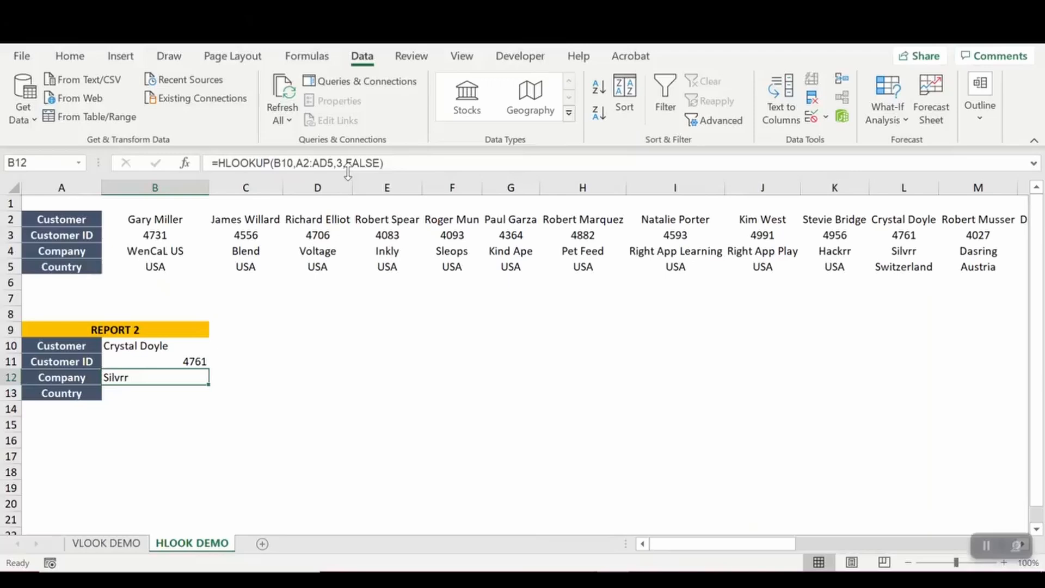
- Start an HLOOKUP formula in B13 with B10 as the lookup value and A2:AD5 as the table array
key(Down)
text(=)
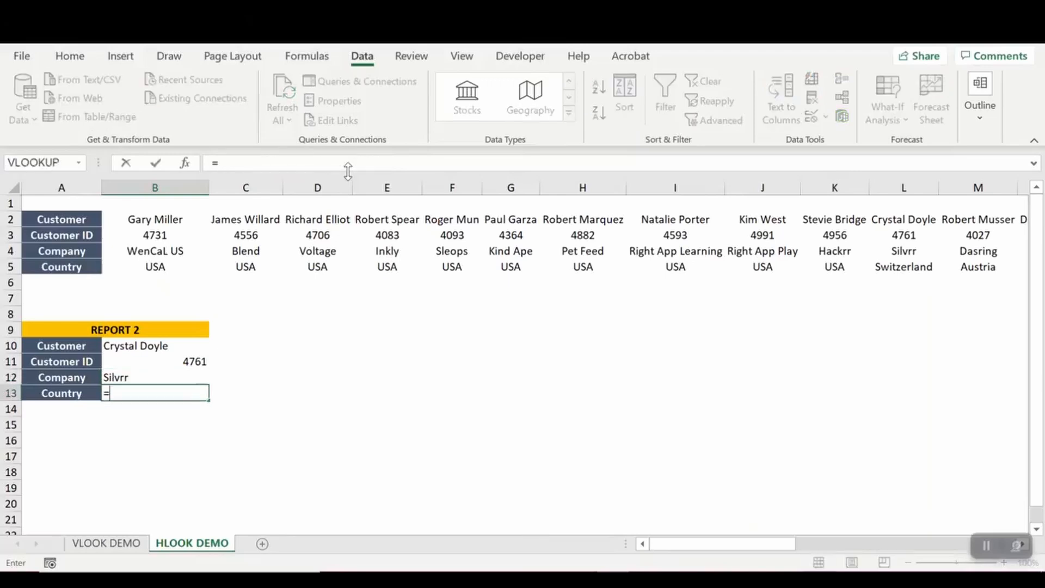
text(hlo)
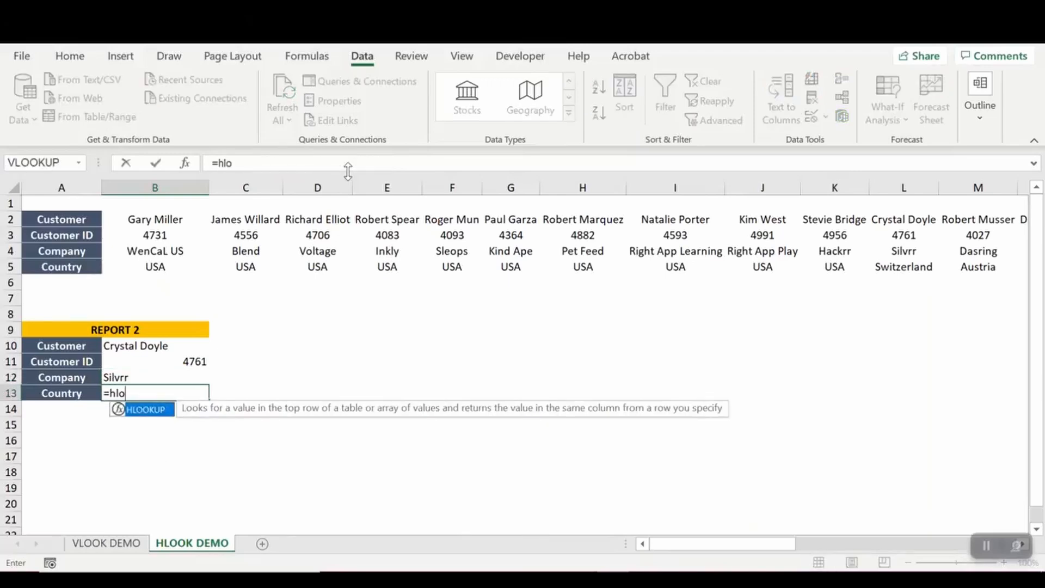
key(Tab)
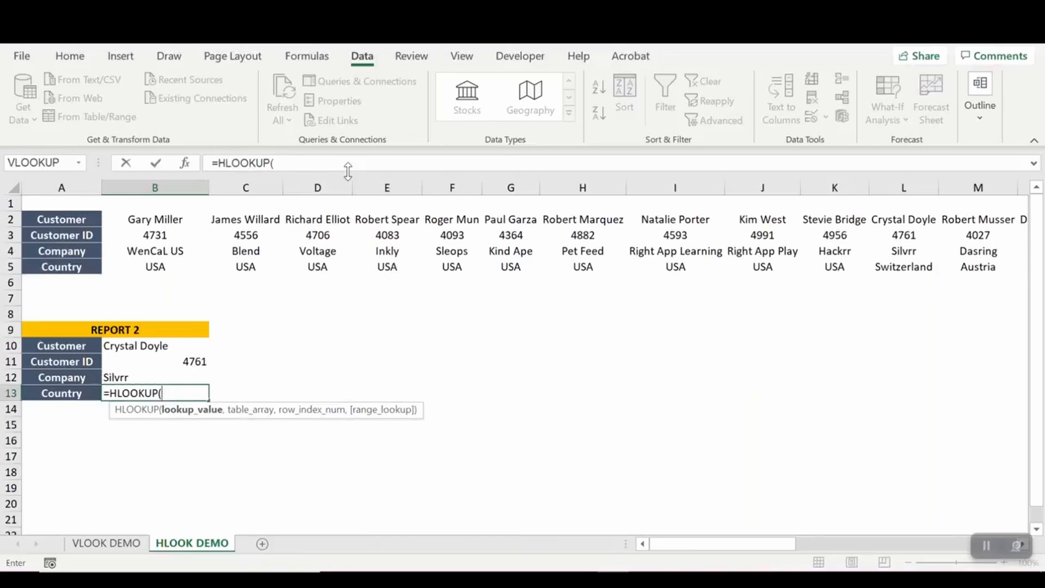
key(Up)
key(Up)
key(Up)
text(,)
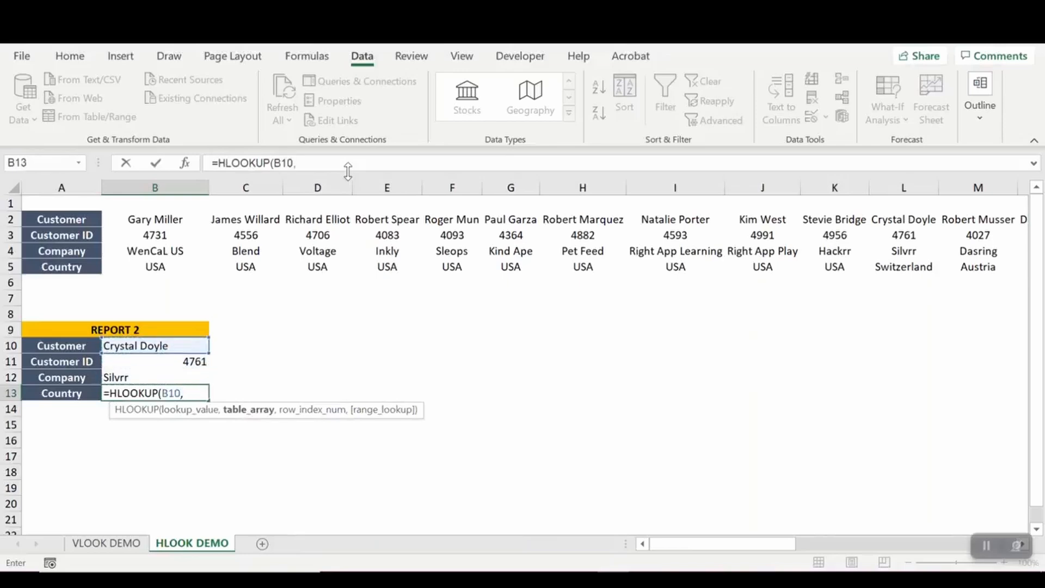
click(100, 219)
key(ctrl+shift+Right)
key(ctrl+shift+Down)
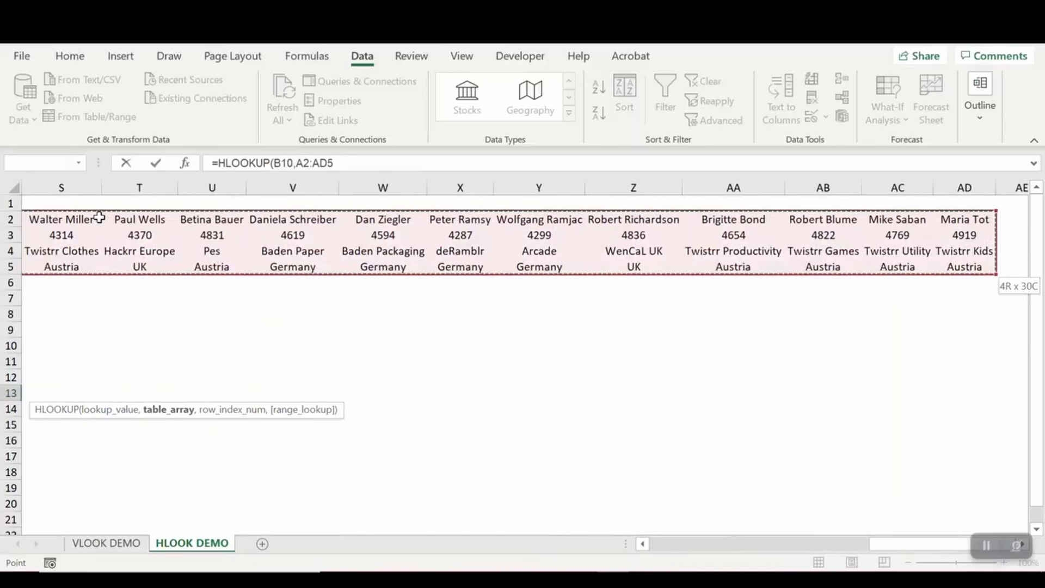
text(,)
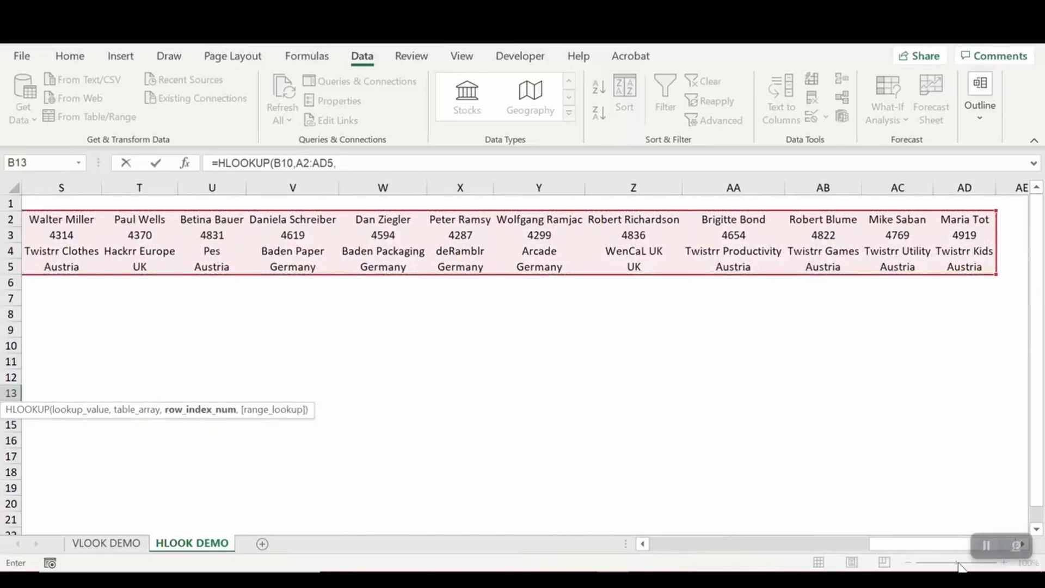
drag(938, 547, 648, 550)
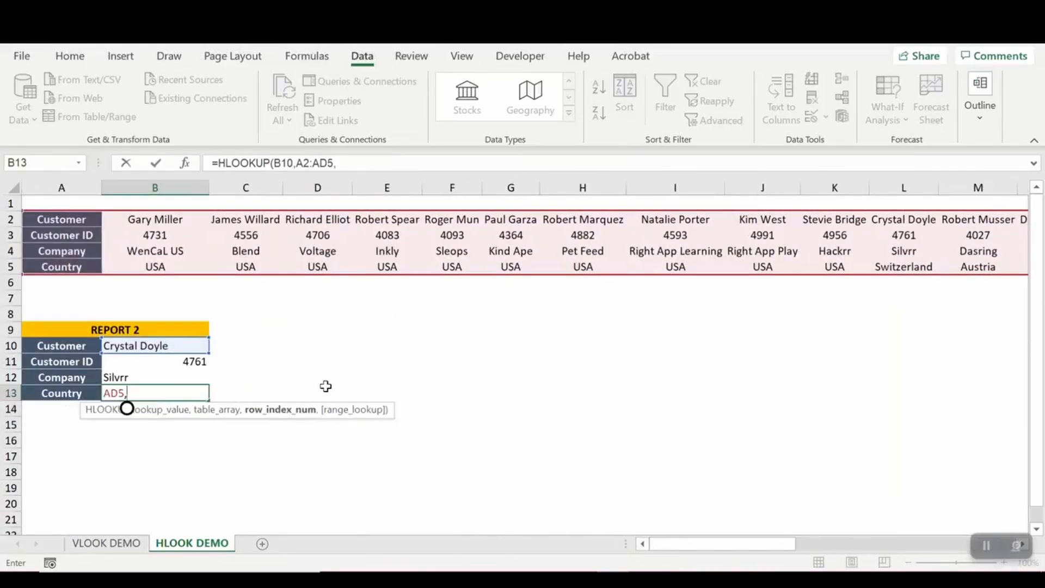
- Complete the B13 HLOOKUP formula with row index 4 and False for an exact match
click(348, 162)
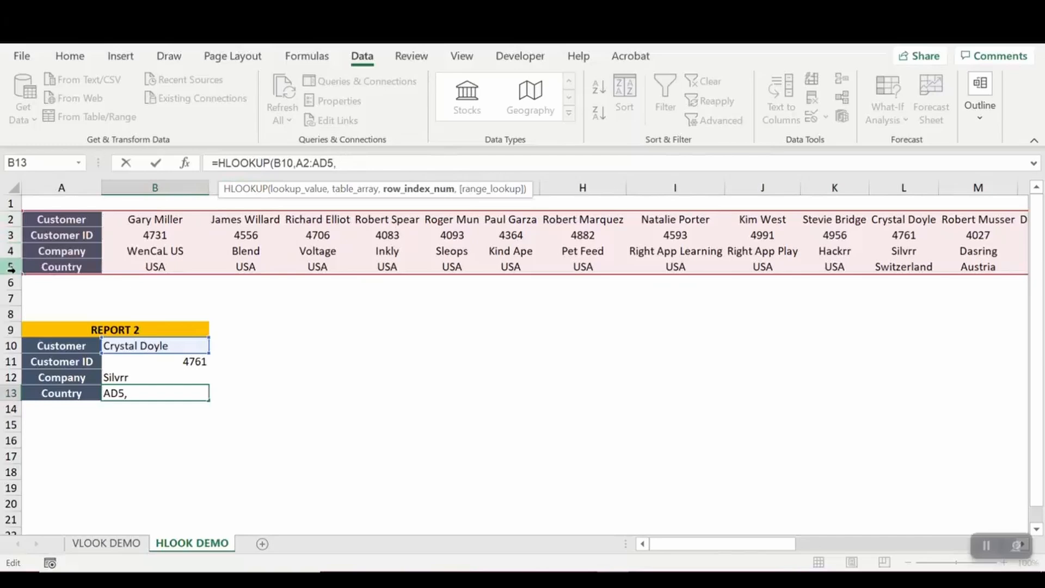
text(4,)
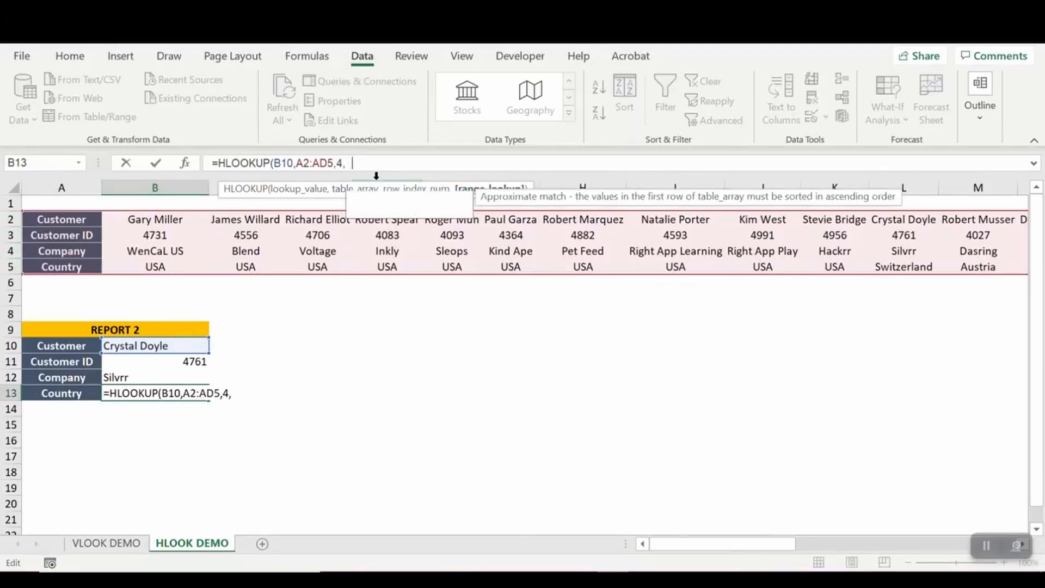
key(BackSpace)
text(False)
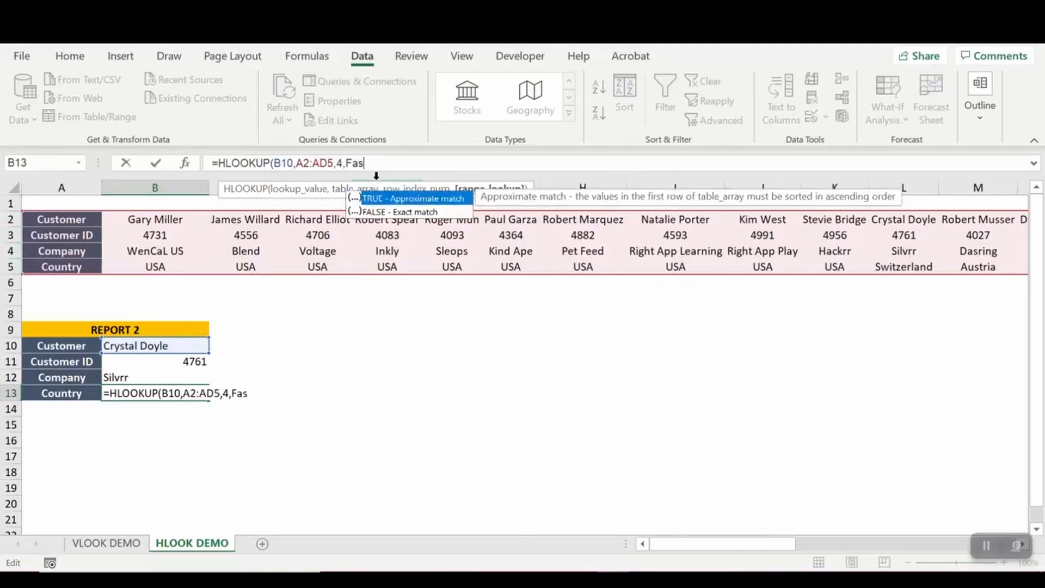
text())
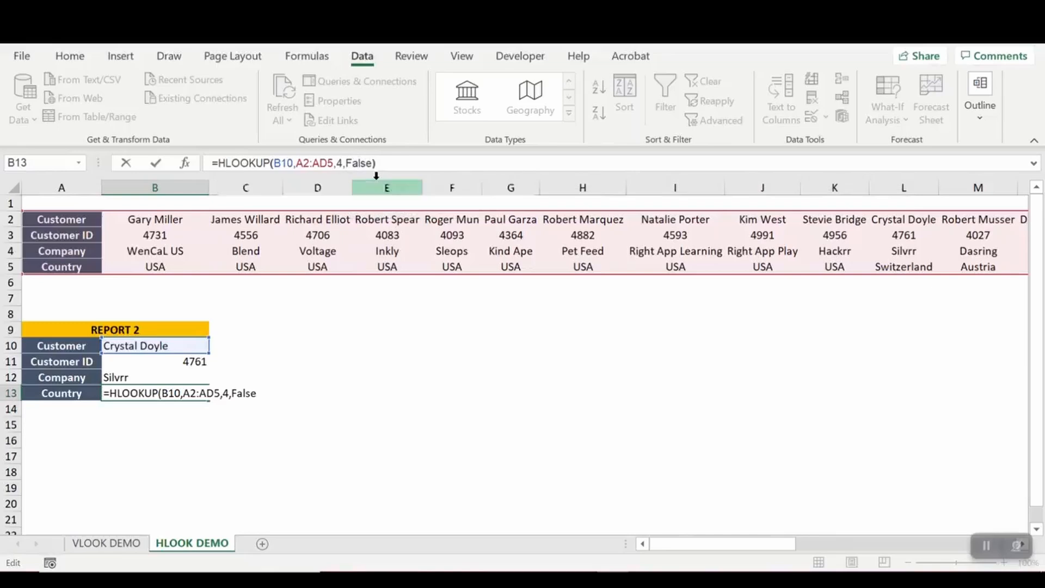
key(ctrl+Return)
key(Return)
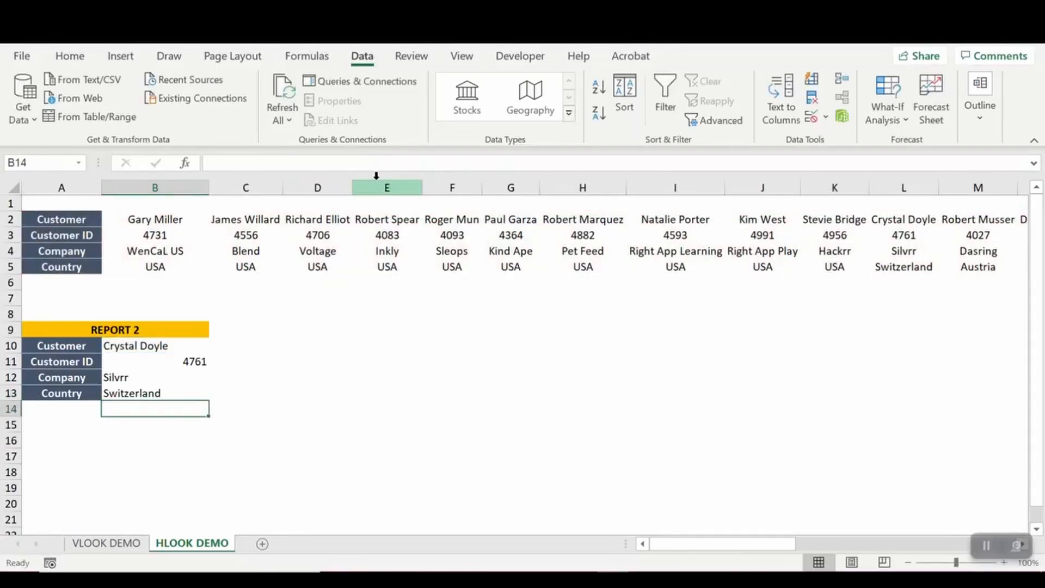
- Test REPORT 2 by choosing two other customers in turn from B10's dropdown, finishing with the customer listed in R2
key(Up)
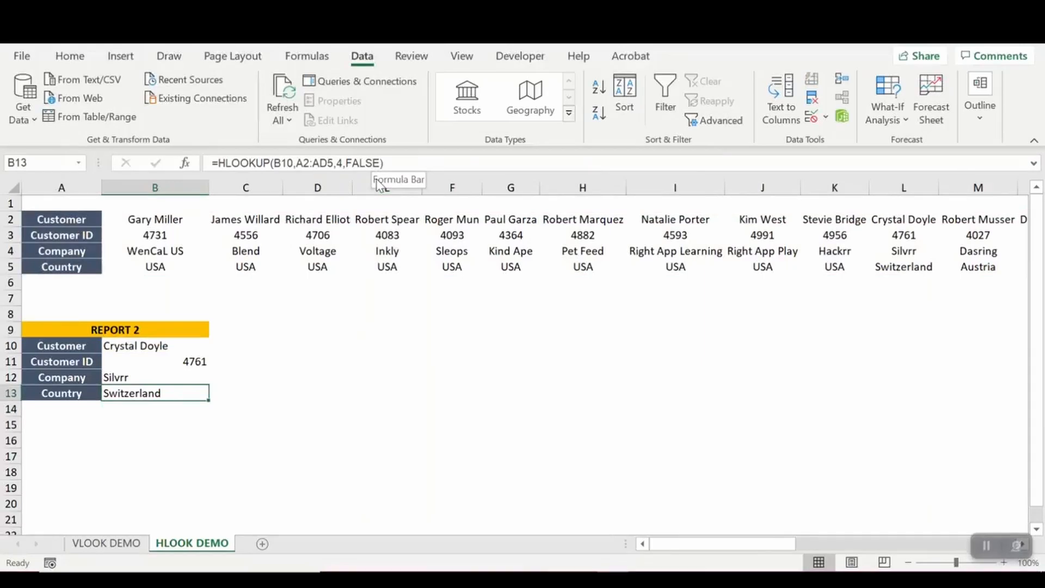
key(Up)
key(Up)
key(Up)
key(alt+Down)
key(Down)
key(Down)
key(Down)
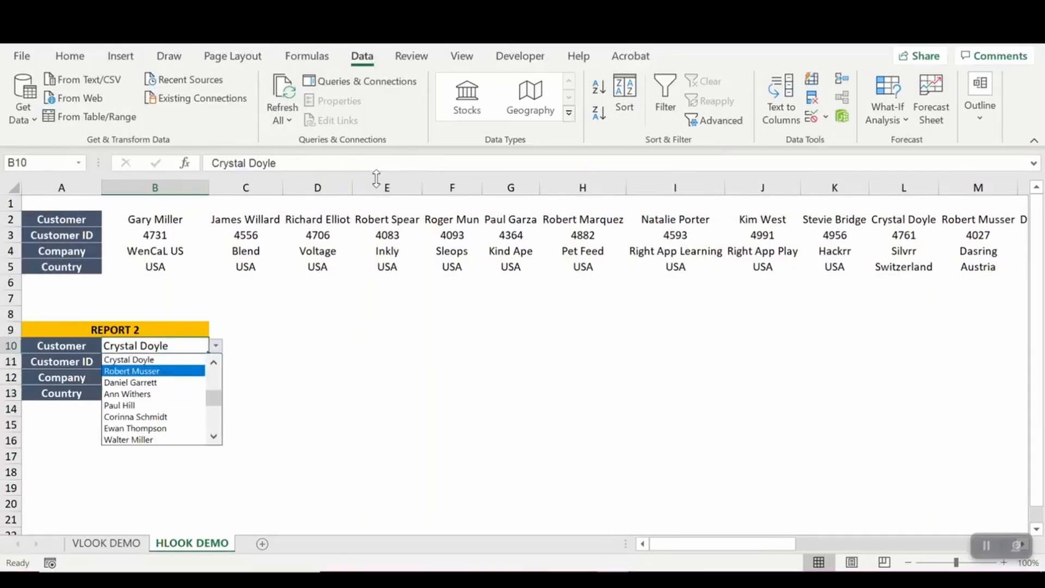
key(Return)
key(alt+Down)
key(Down)
key(Down)
key(Down)
key(Return)
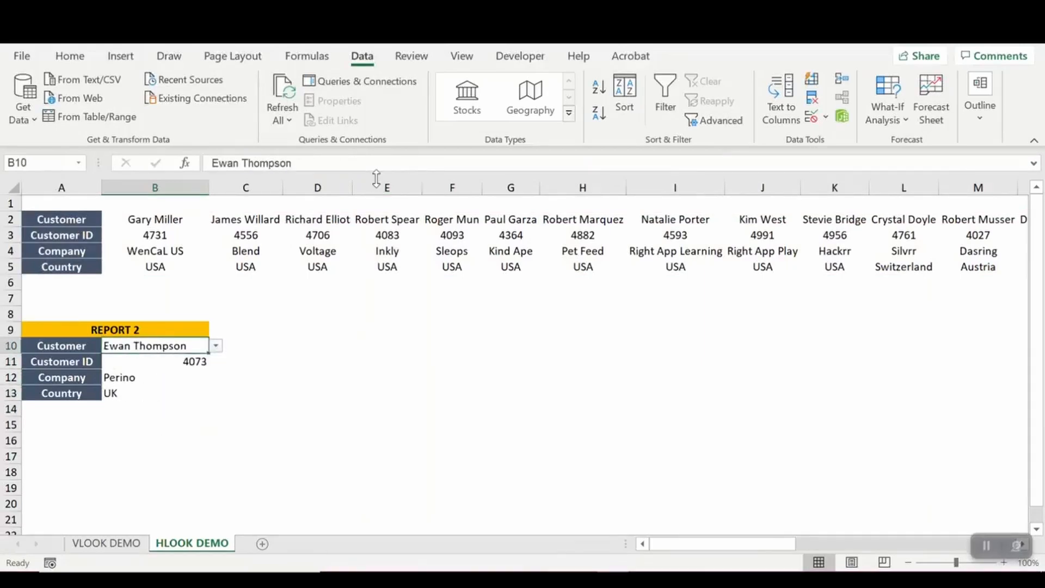
- Test REPORT 2 by choosing the customer three entries further down B10's dropdown list, followed by the one four entries below that
key(alt+Down)
key(Down)
key(Down)
key(Down)
key(Return)
key(alt+Down)
key(Down)
key(Down)
key(Down)
key(Down)
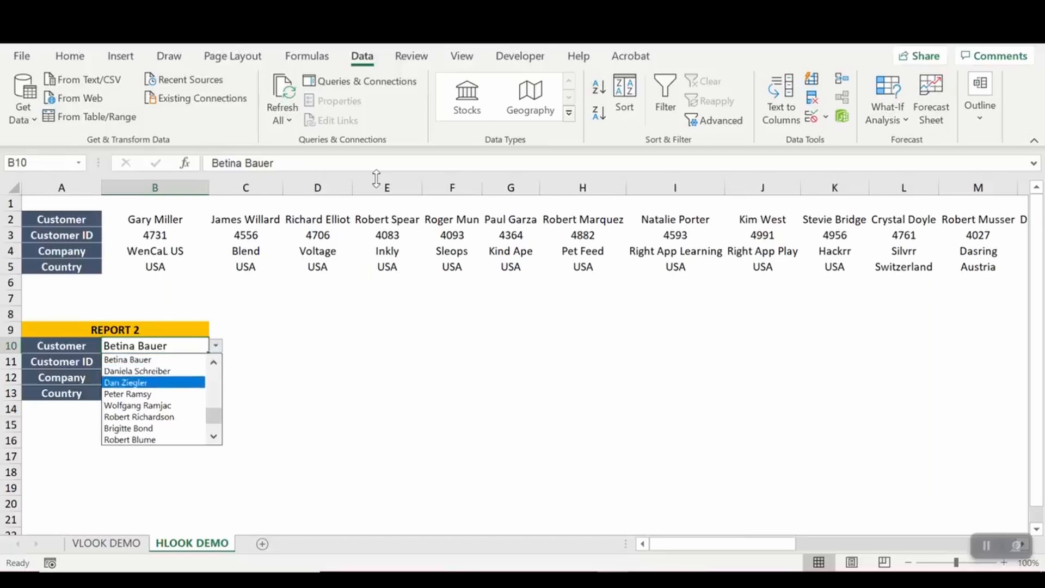
key(Return)
- Test REPORT 2 with two more customers further down B10's dropdown list, finishing with the customer from Twistrr Kids
key(alt+Down)
key(Down)
key(Down)
key(Down)
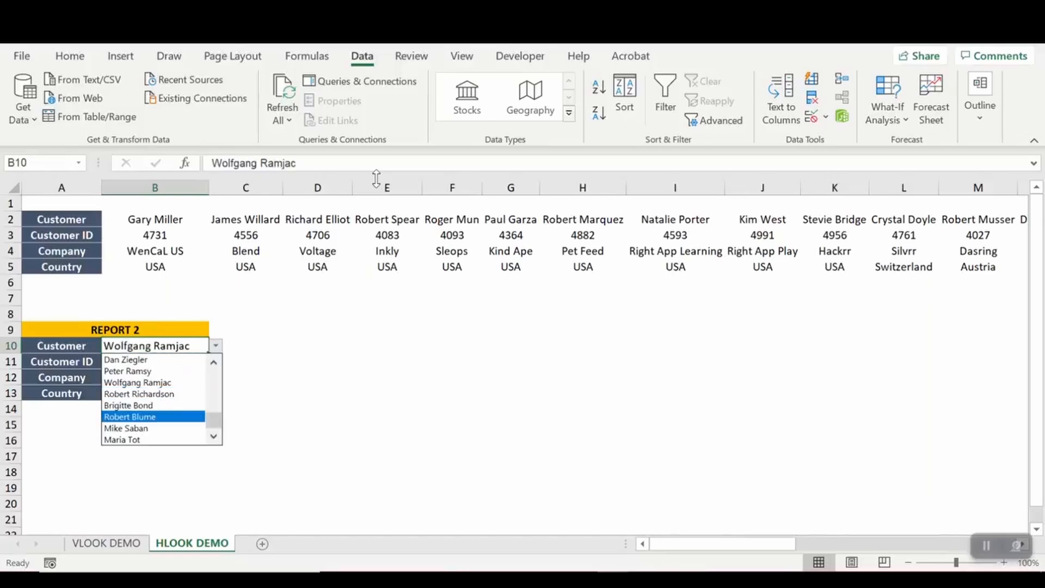
key(Return)
key(alt+Down)
key(Down)
key(Down)
key(Return)
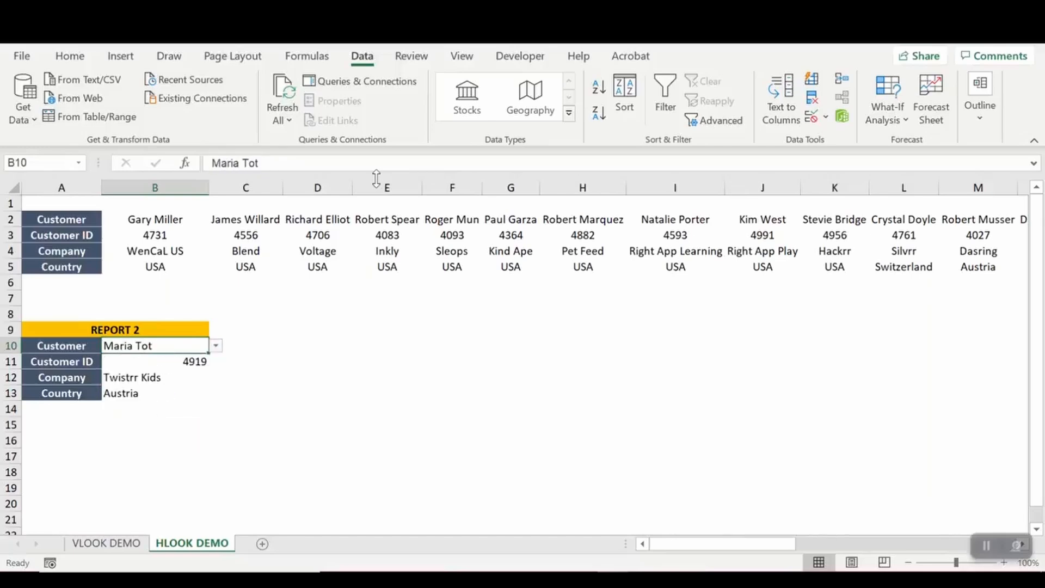
- Center-align the REPORT 2 lookup results in B11:B13 horizontally
key(Down)
key(shift+Down)
key(shift+Down)
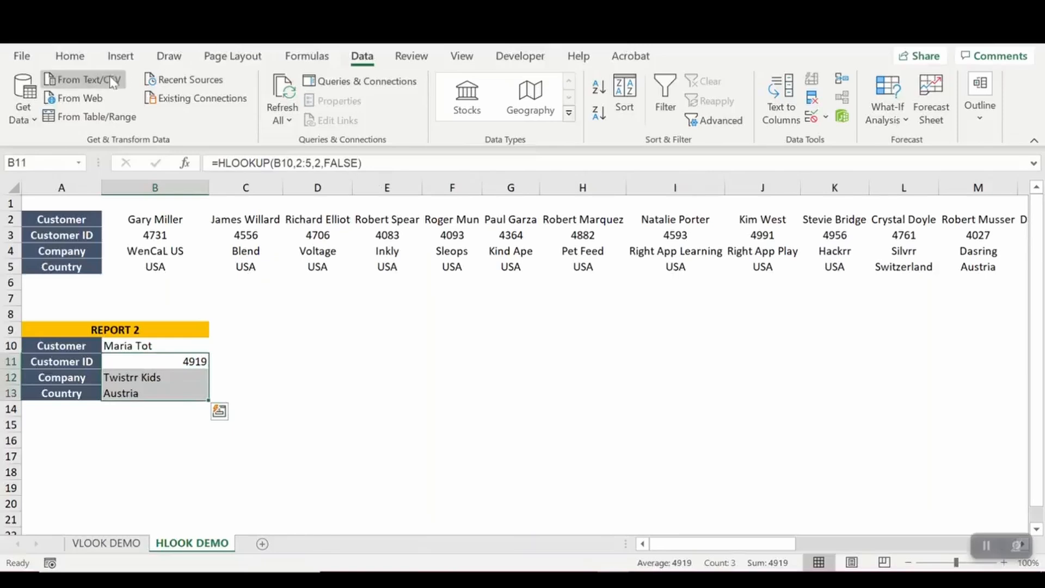
click(70, 56)
click(288, 113)
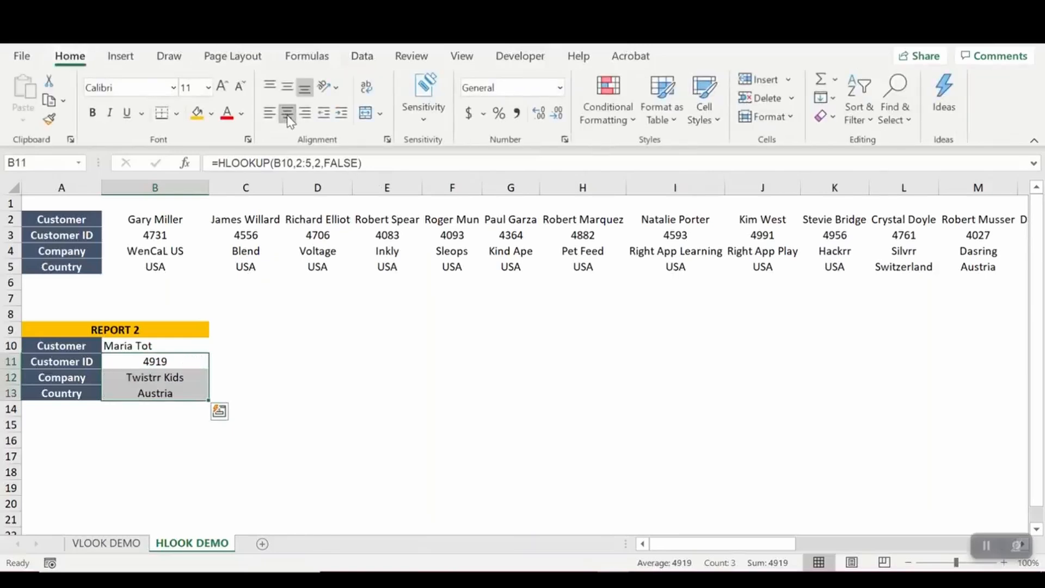
- Test the centered report with customers higher up B10's dropdown list, finishing with the customer from deRamblr
key(Up)
key(alt+Down)
key(Up)
key(Up)
key(Up)
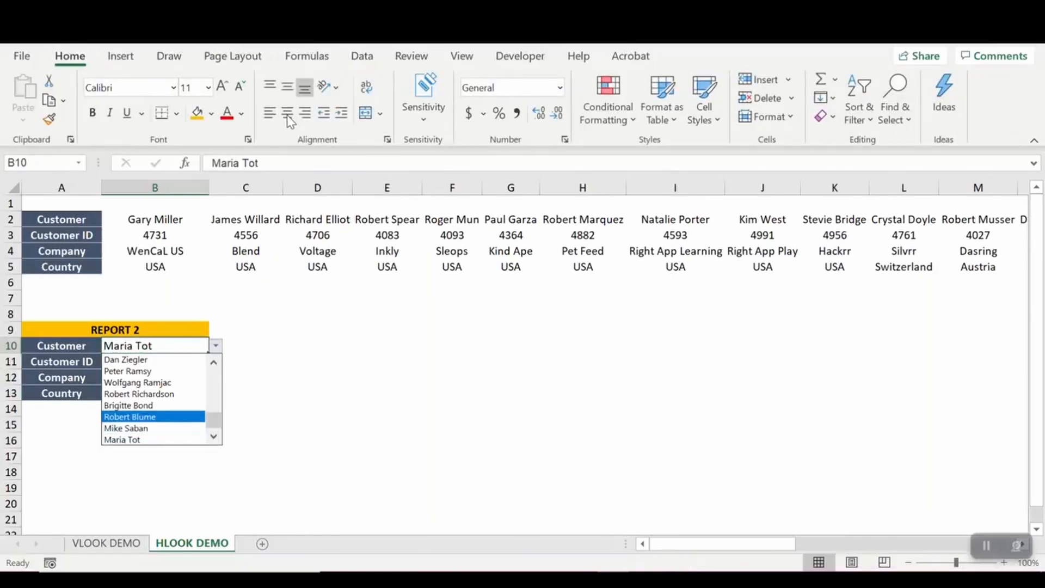
key(Return)
key(alt+Down)
key(Down)
key(Return)
key(alt+Down)
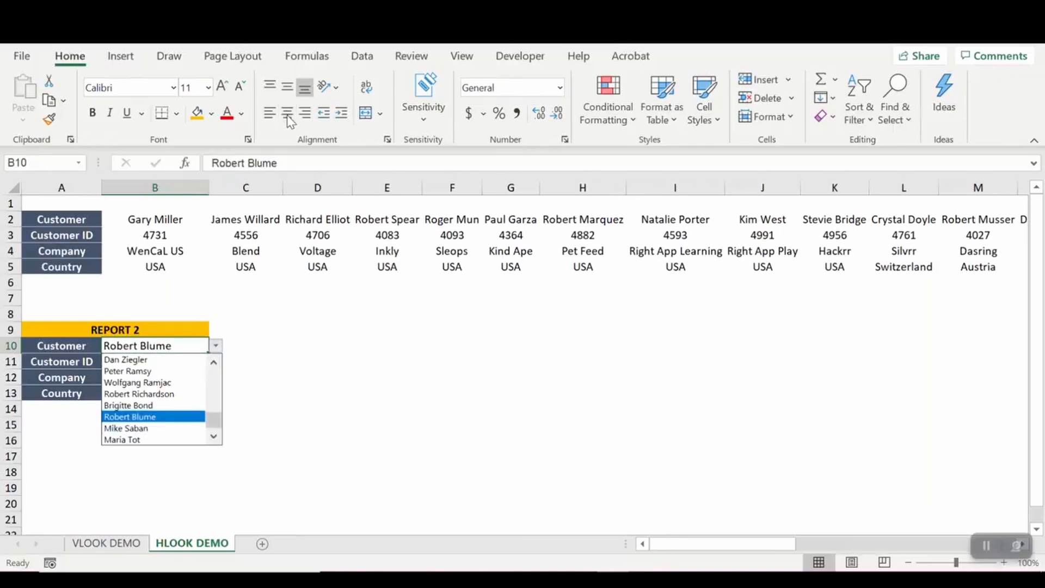
key(Up)
key(Up)
key(Up)
key(Escape)
key(Return)
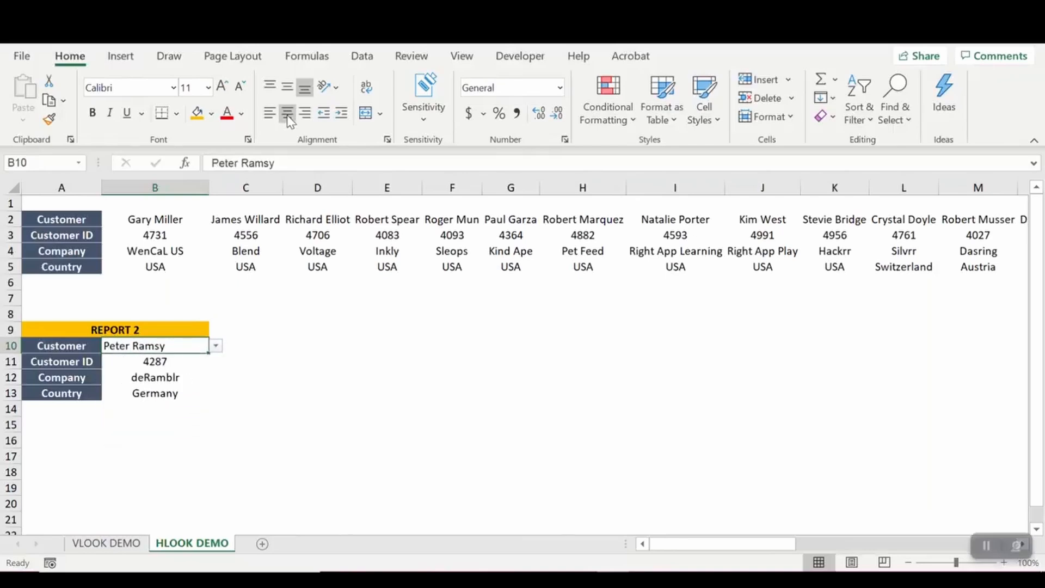
- Set B10 to the customer from the company Pes, three entries higher in the dropdown list
key(alt+Down)
key(Up)
key(Up)
key(Up)
key(Return)
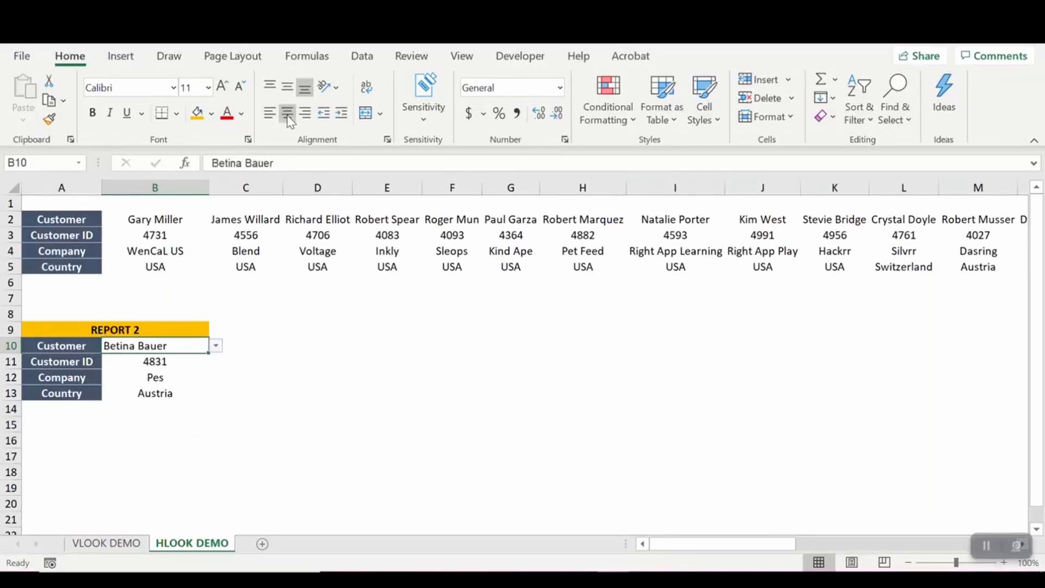